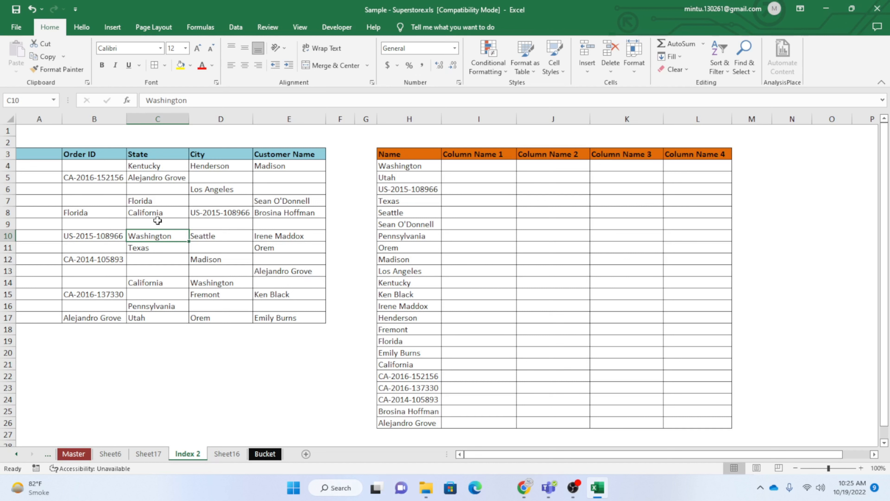
left_click(106, 227)
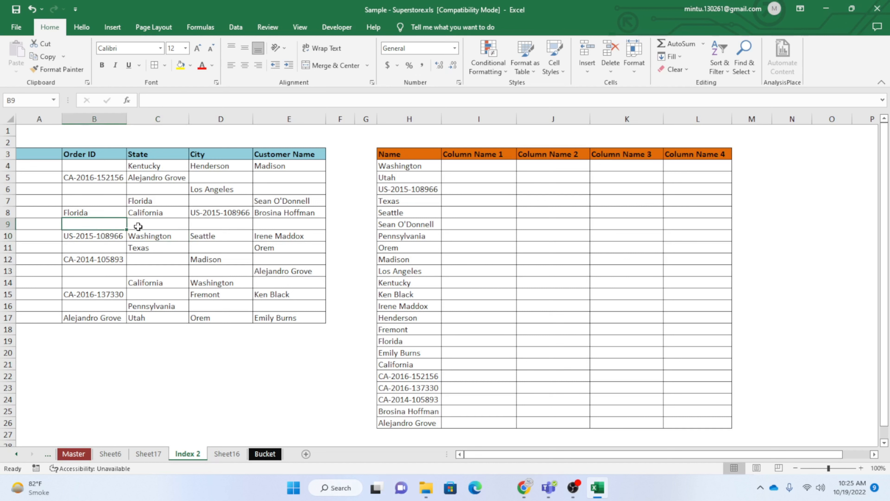
left_click(147, 226)
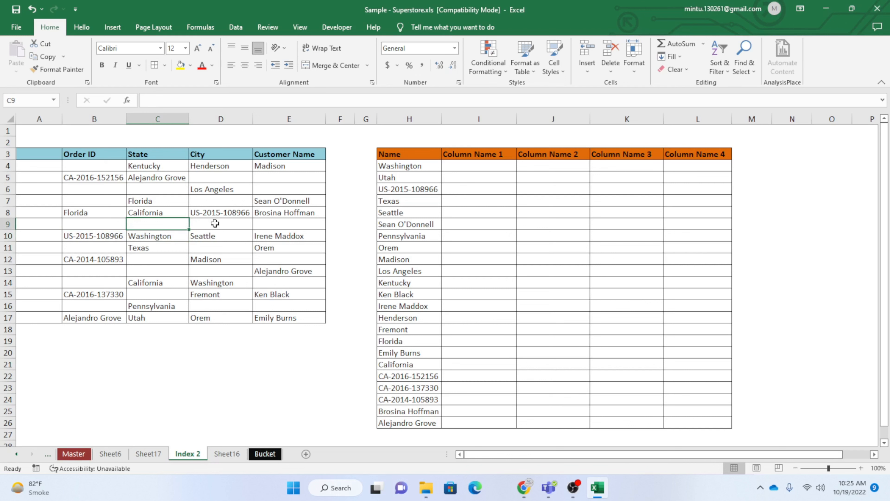
left_click(215, 223)
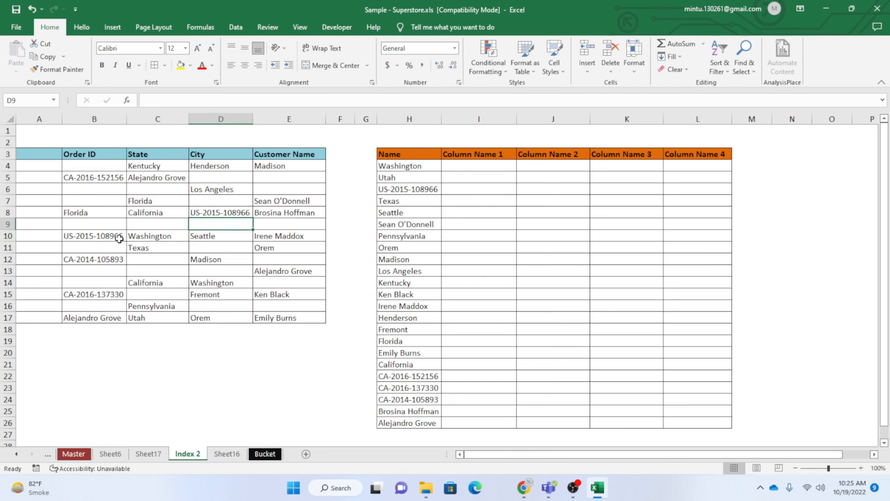
Copy the order ID from cell B10 into the blank Customer Name cell E5
left_click(104, 235)
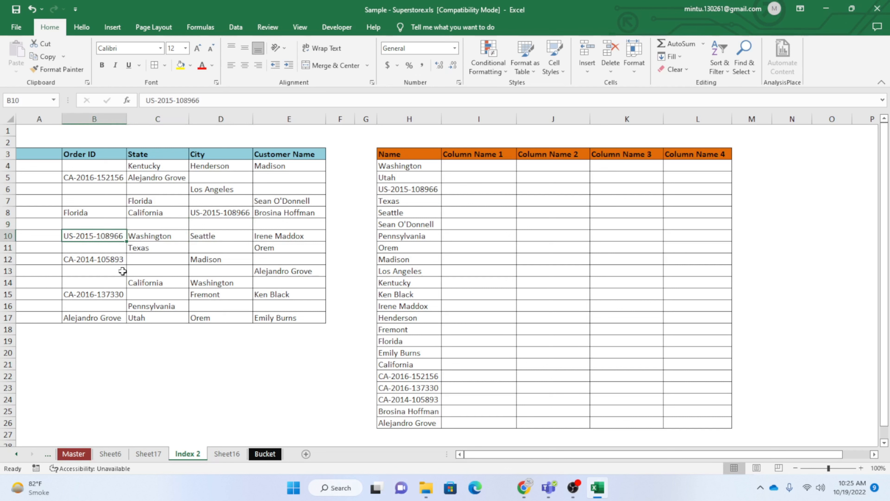
key("ctrl+c")
left_click(283, 179)
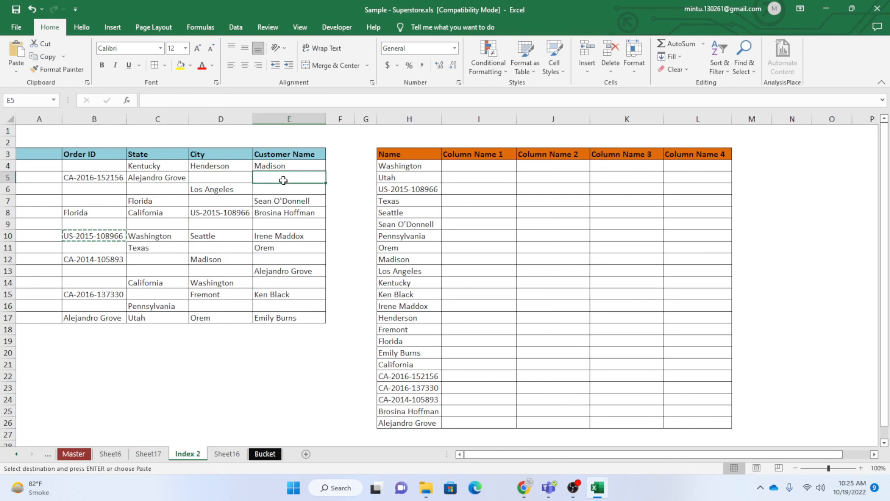
key("ctrl+v")
left_click(288, 223)
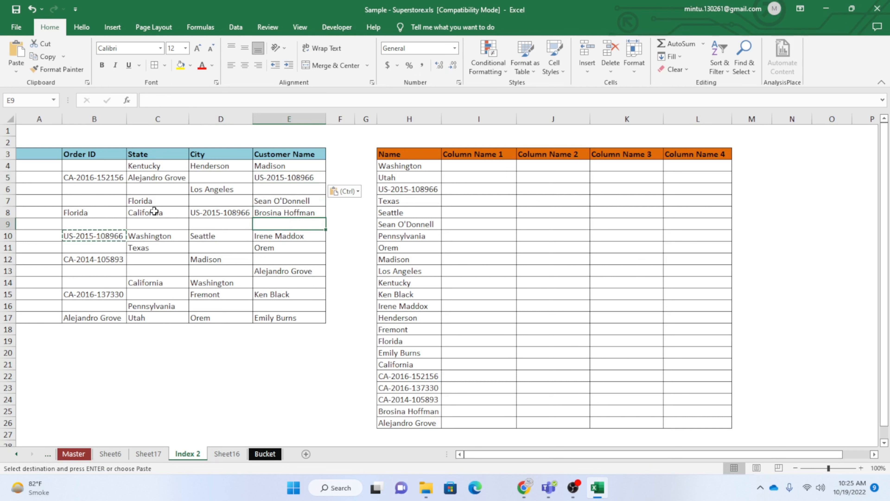
left_click(123, 201)
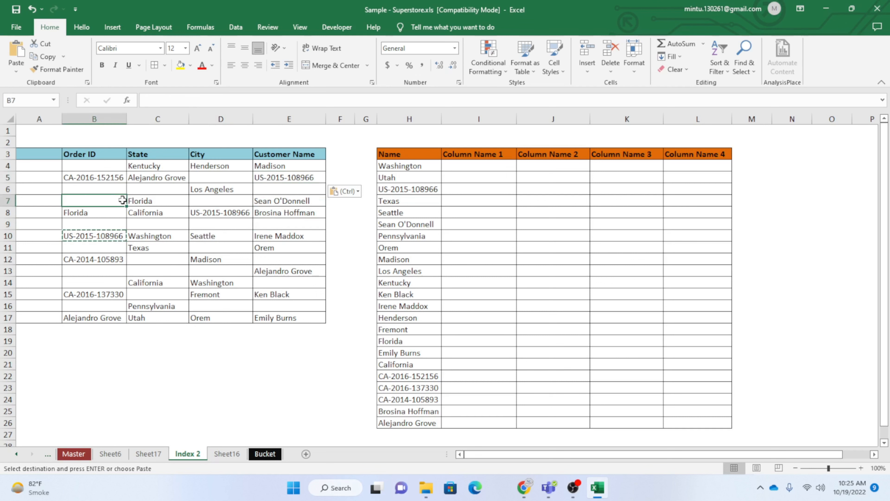
key("Escape")
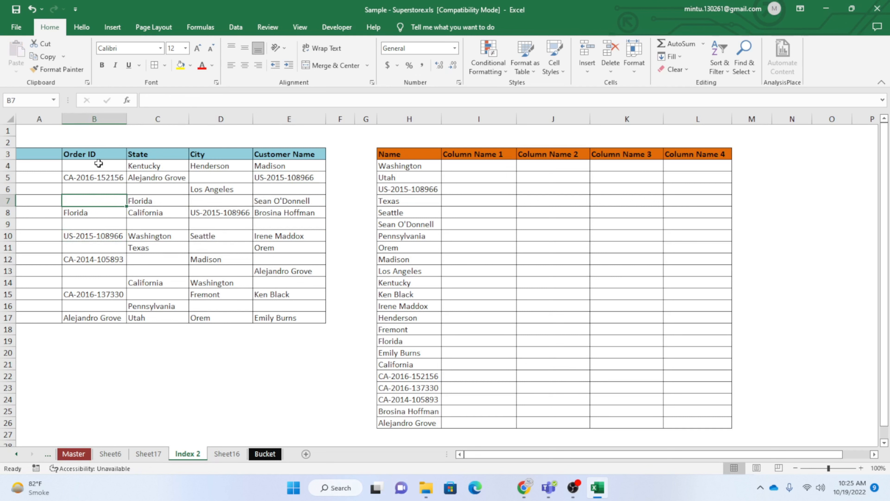
Examine the source table's four column headers and the mixed values stored under Order ID and State
left_click(85, 154)
left_click(94, 177)
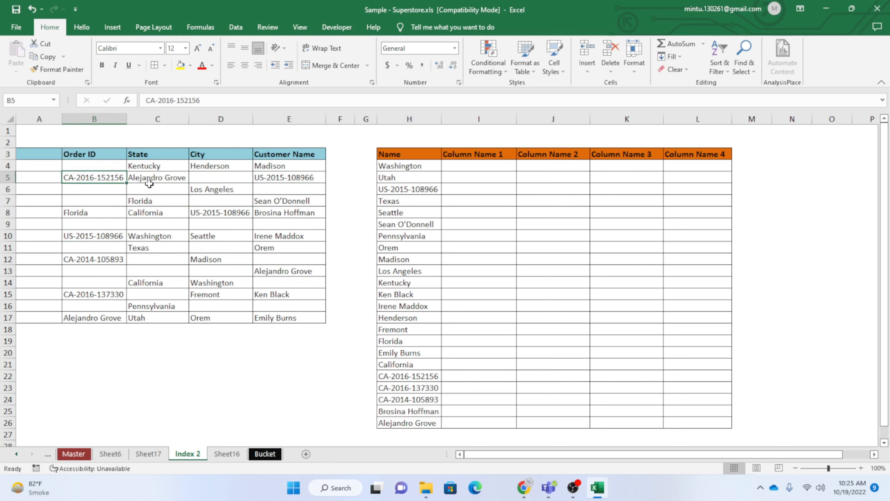
left_click(153, 177)
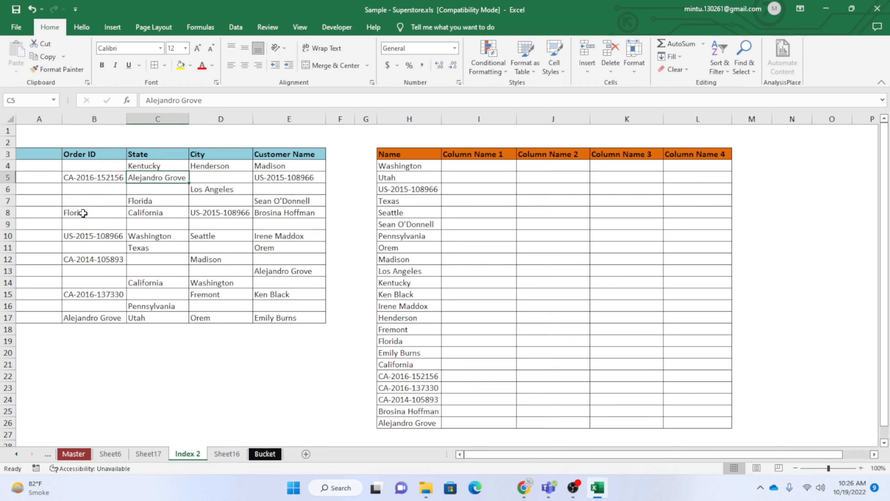
left_click(91, 212)
left_click(140, 201)
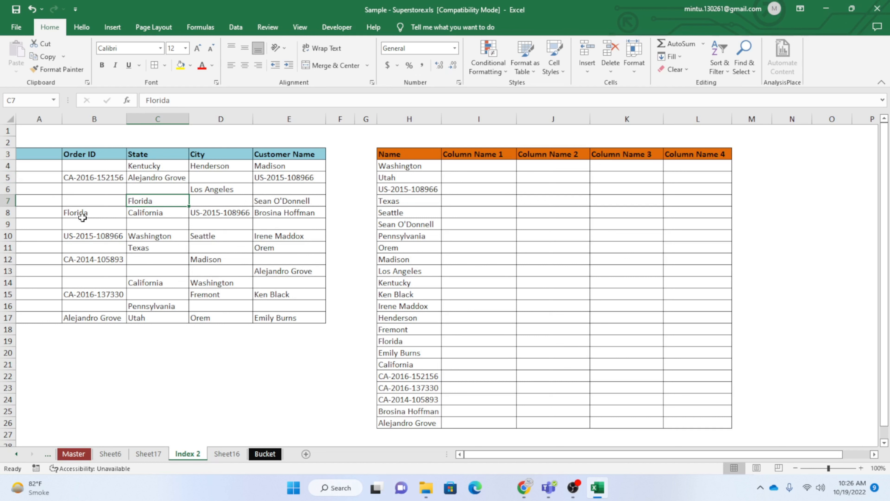
left_click(83, 216)
left_click(91, 156)
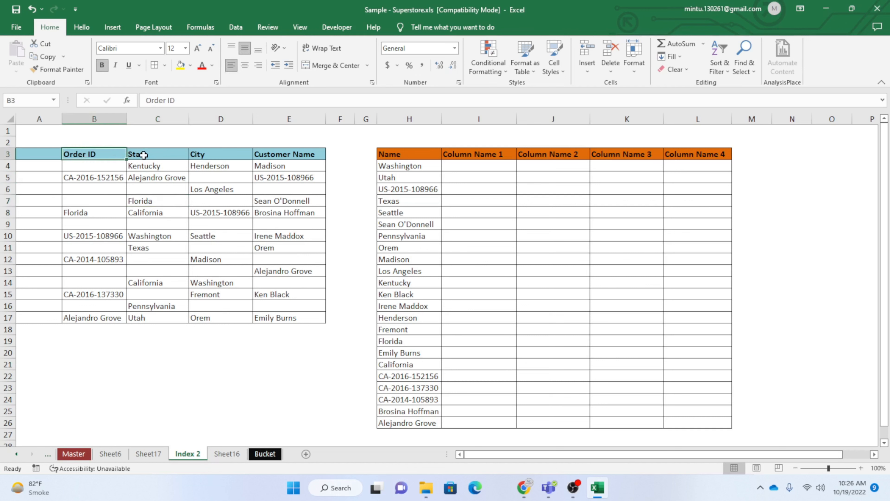
left_click(144, 156)
left_click(197, 154)
left_click(303, 154)
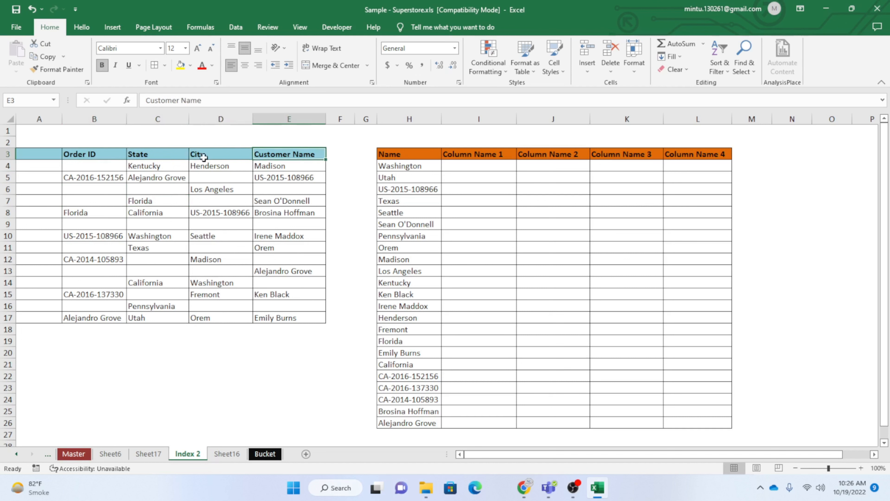
left_click(78, 157)
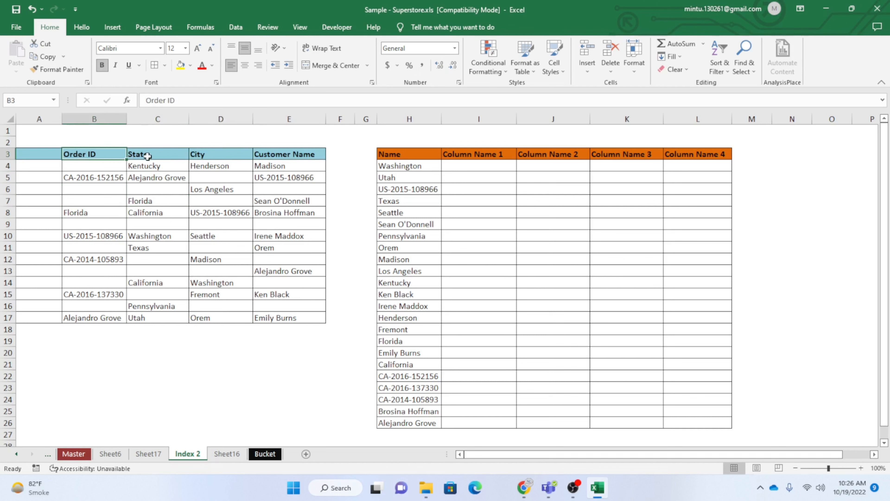
left_click(150, 154)
left_click(202, 155)
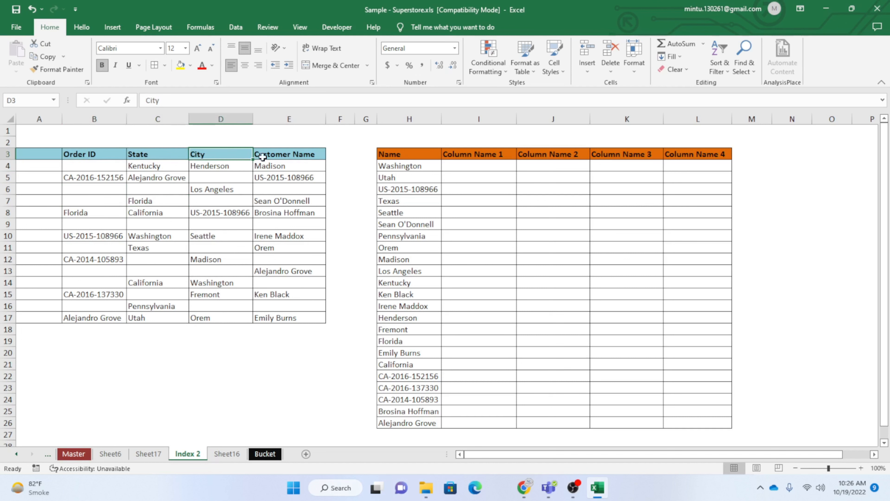
left_click(283, 155)
left_click(215, 156)
left_click(145, 157)
left_click(88, 157)
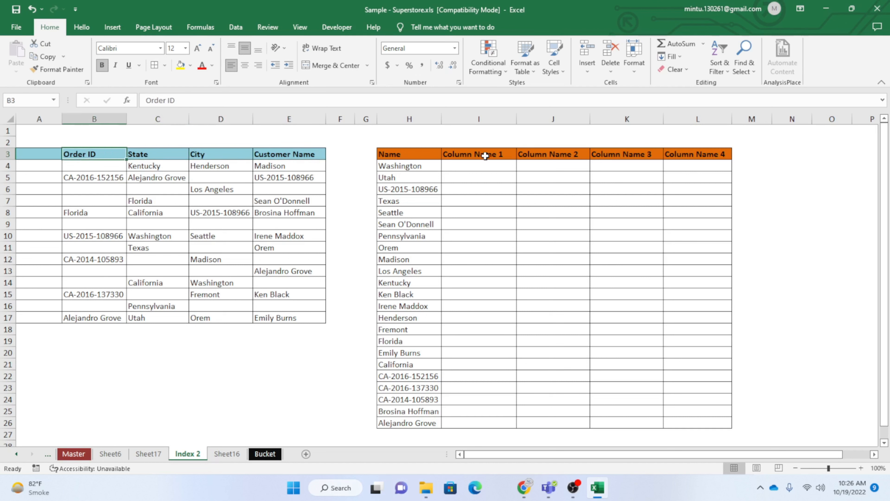
Review the Column Name 1 to Column Name 4 headers and the result cells for Washington in row 4
left_click(479, 155)
left_click(548, 154)
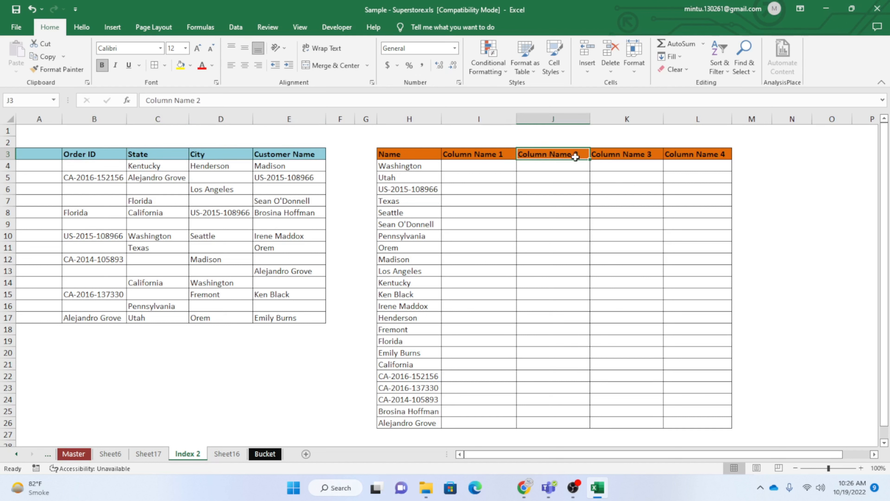
left_click(629, 154)
left_click(689, 155)
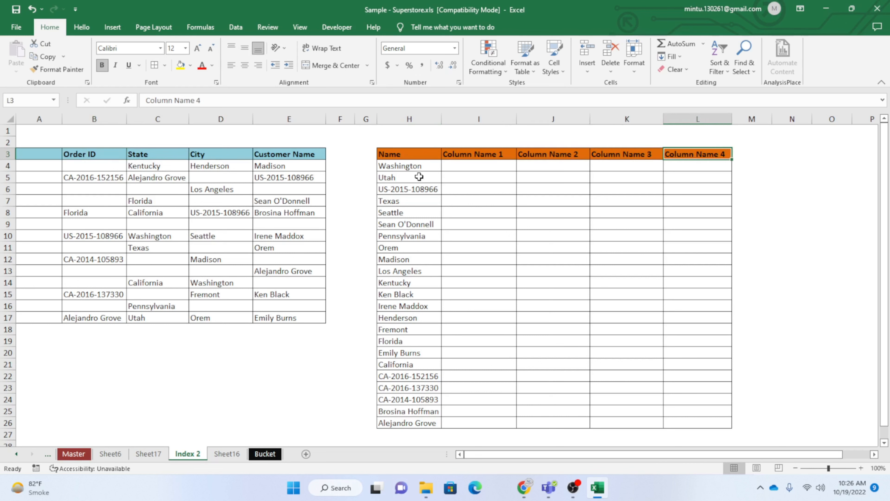
left_click(406, 169)
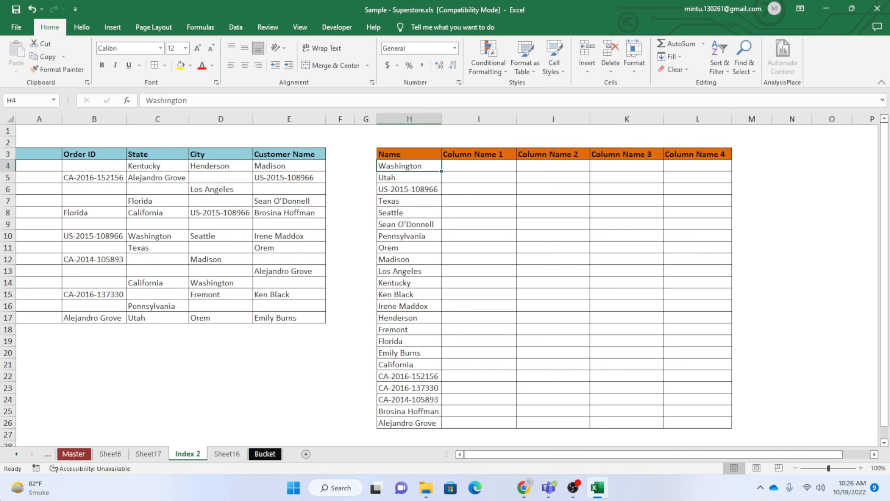
left_click(473, 164)
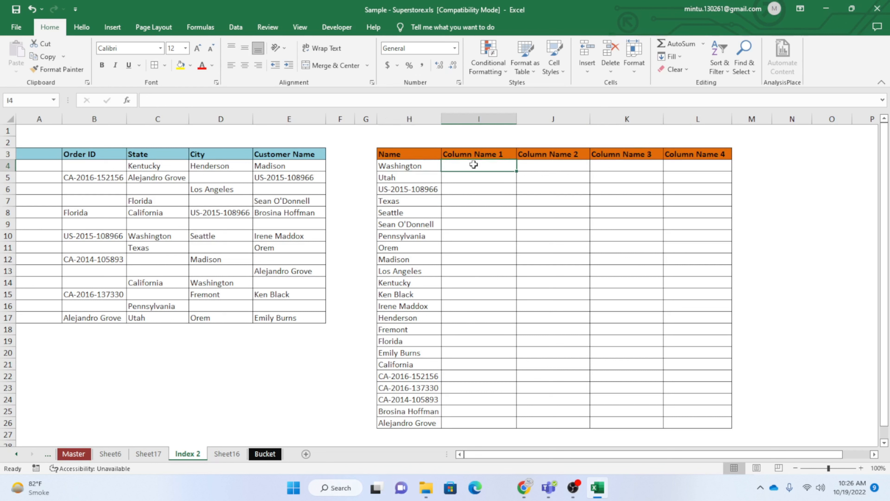
left_click(555, 164)
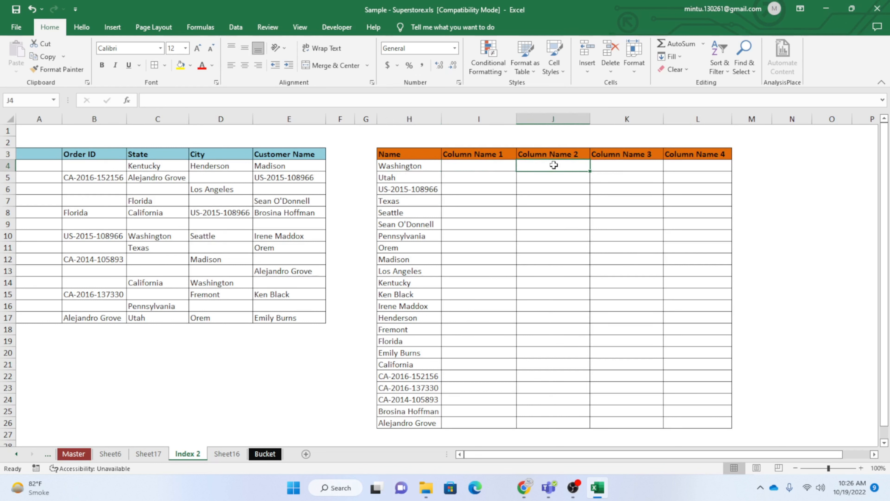
left_click(626, 165)
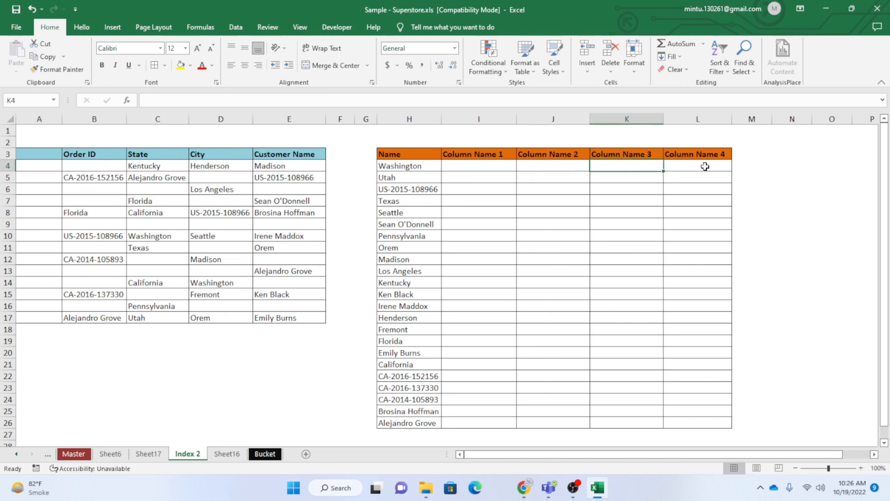
left_click(705, 167)
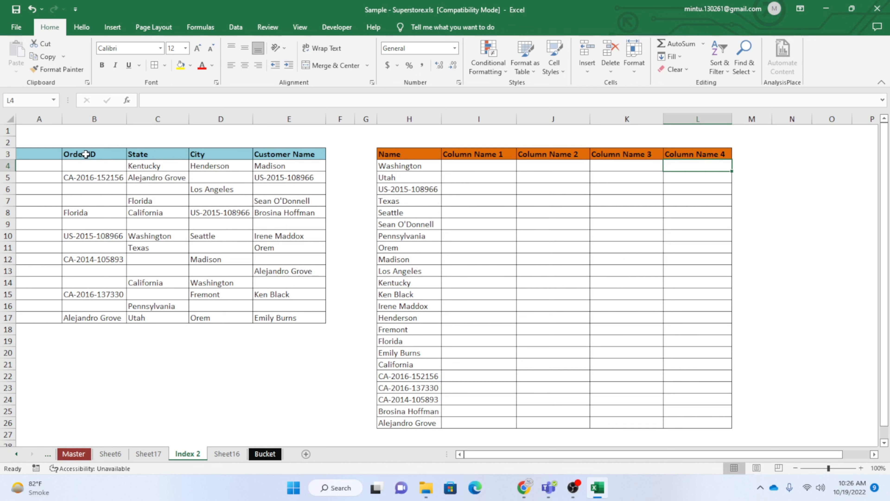
Review the source headers and trace each occurrence of Washington in the source table to its column header
left_click(86, 152)
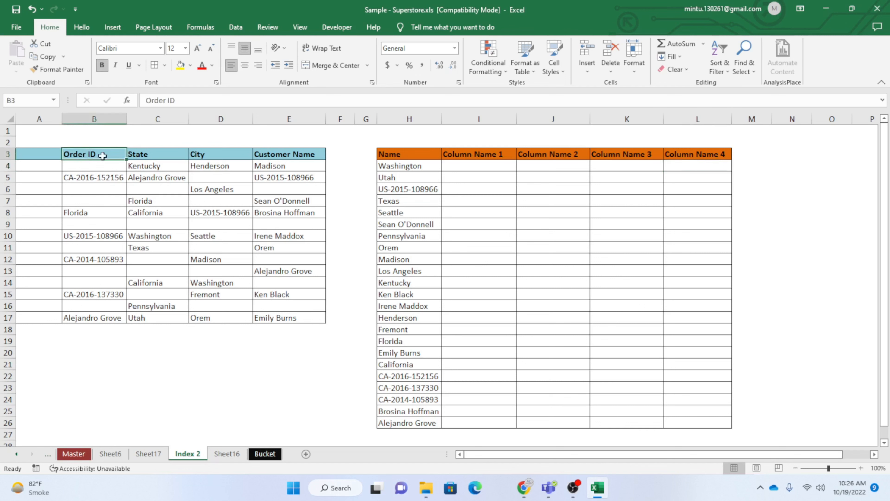
left_click(154, 154)
left_click(219, 155)
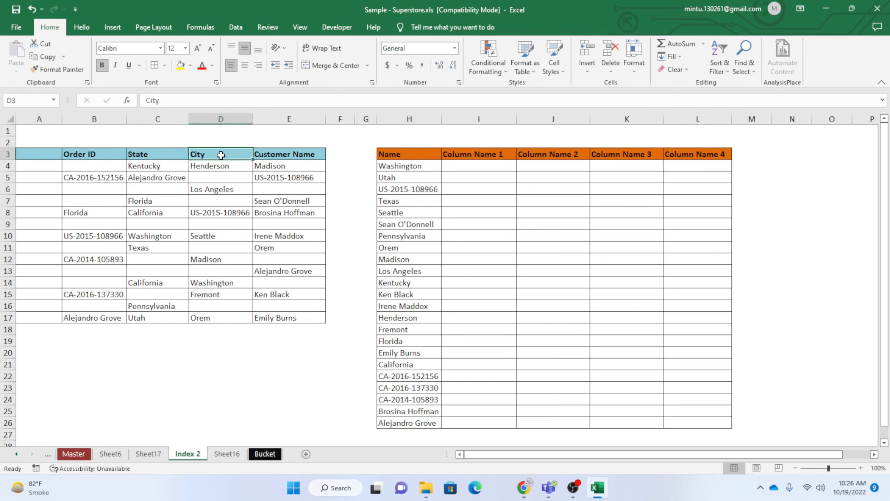
left_click(93, 156)
left_click(150, 155)
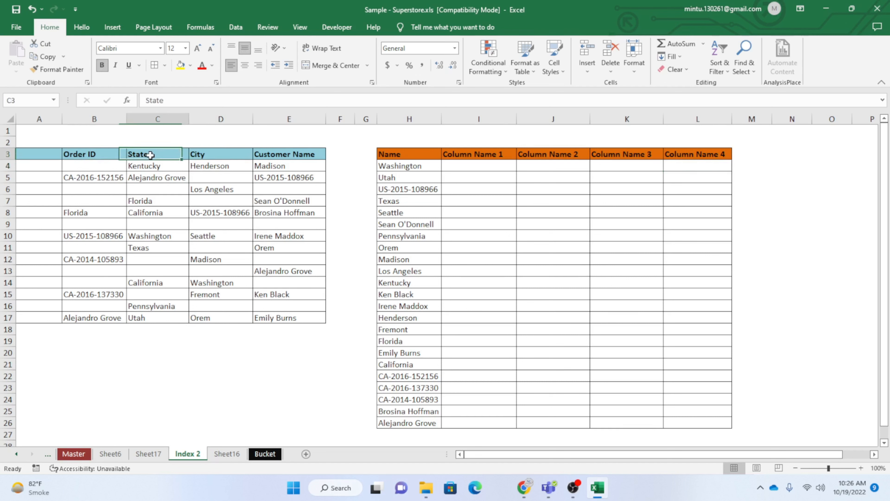
left_click(204, 153)
left_click(311, 152)
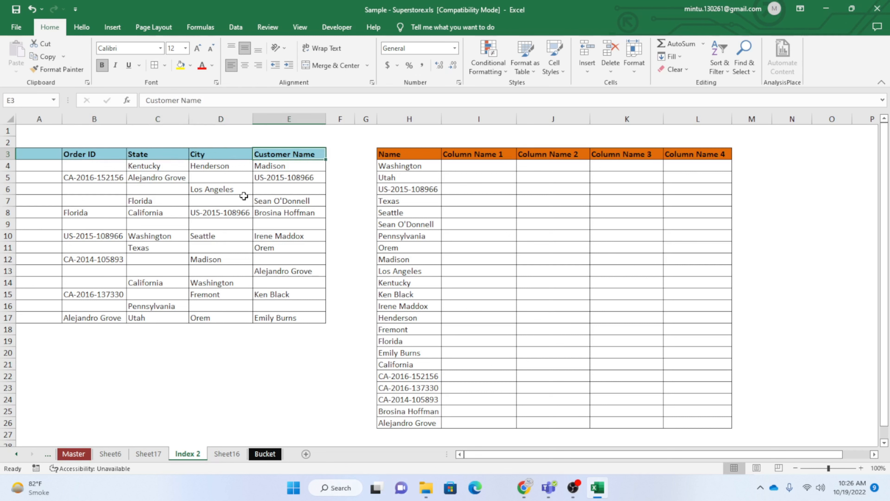
left_click(146, 244)
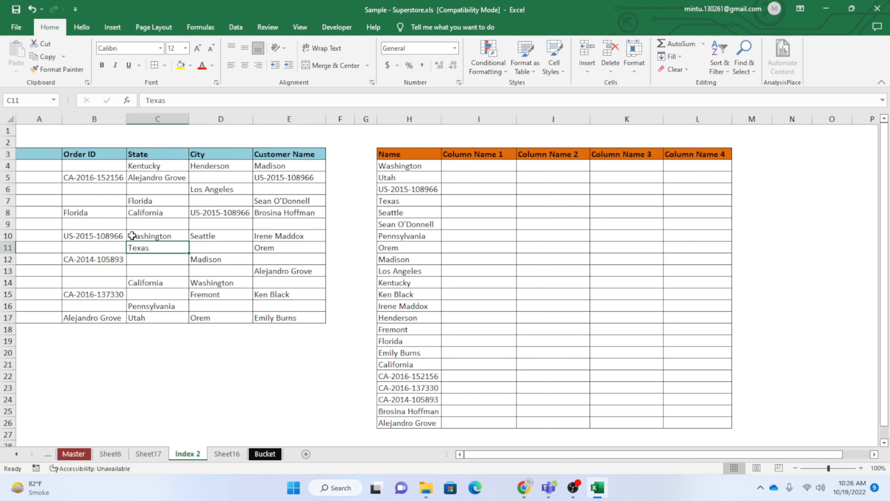
left_click(71, 212)
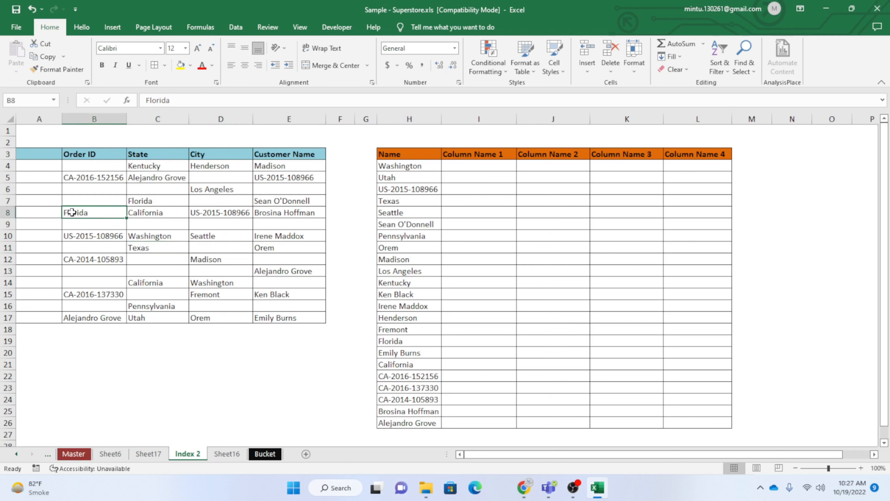
left_click(401, 164)
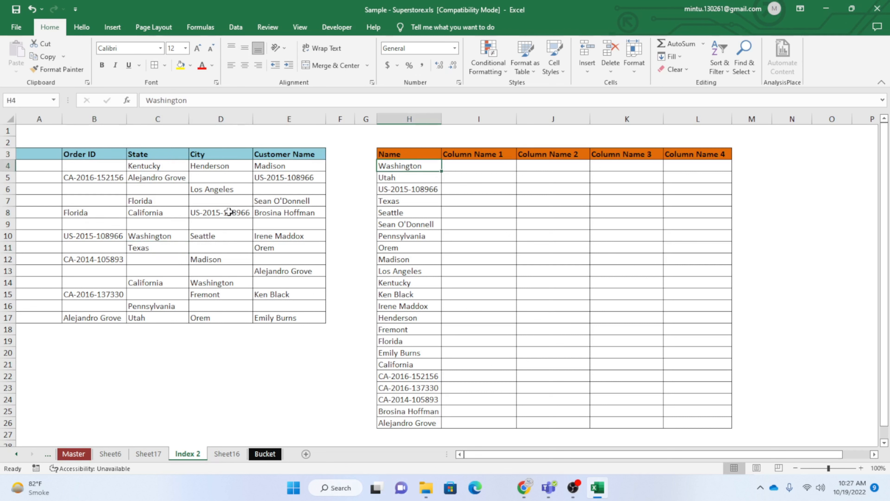
left_click(148, 236)
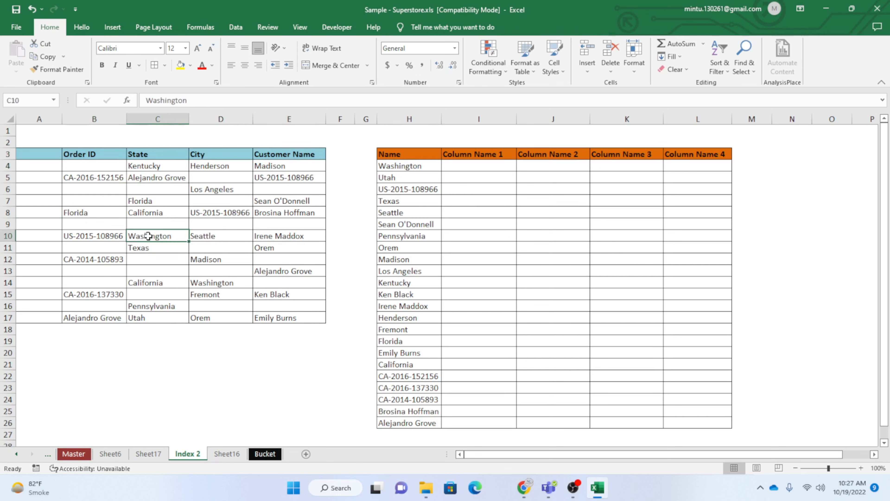
left_click(142, 153)
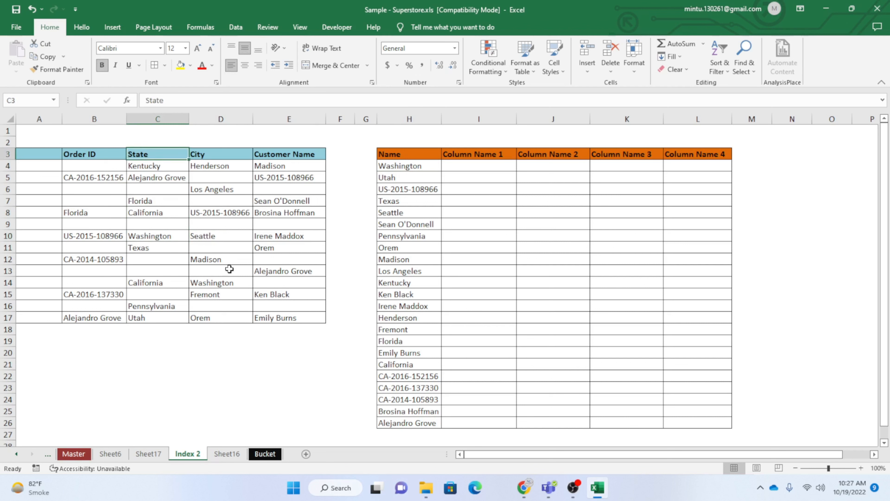
left_click(216, 284)
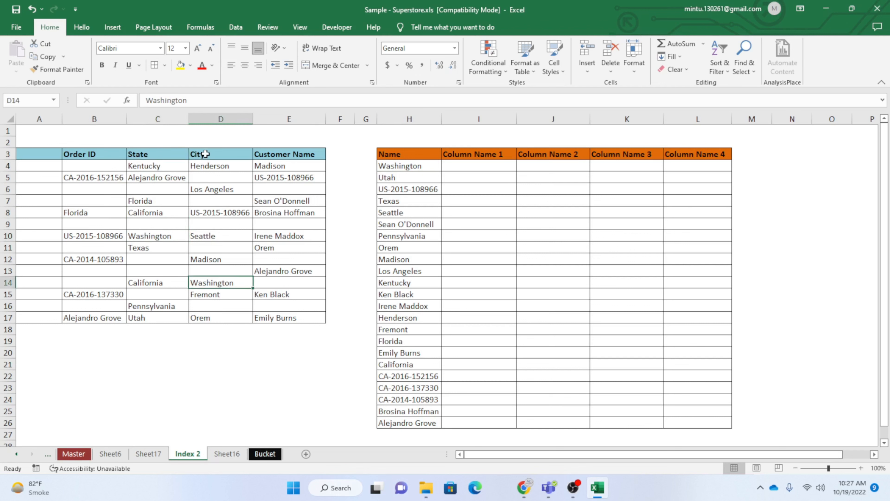
left_click(200, 155)
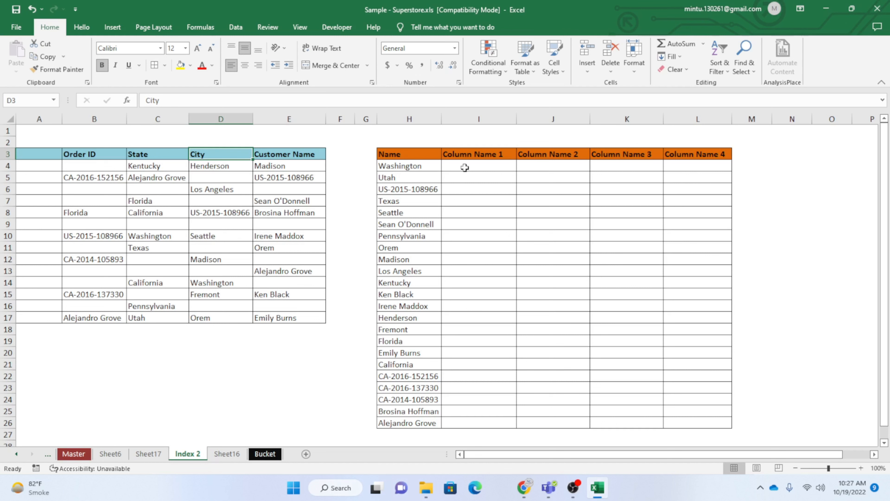
Start an INDEX formula in I4 with the absolute header range $B$3:$E$3 as array and an empty row number
left_click(465, 167)
type("=")
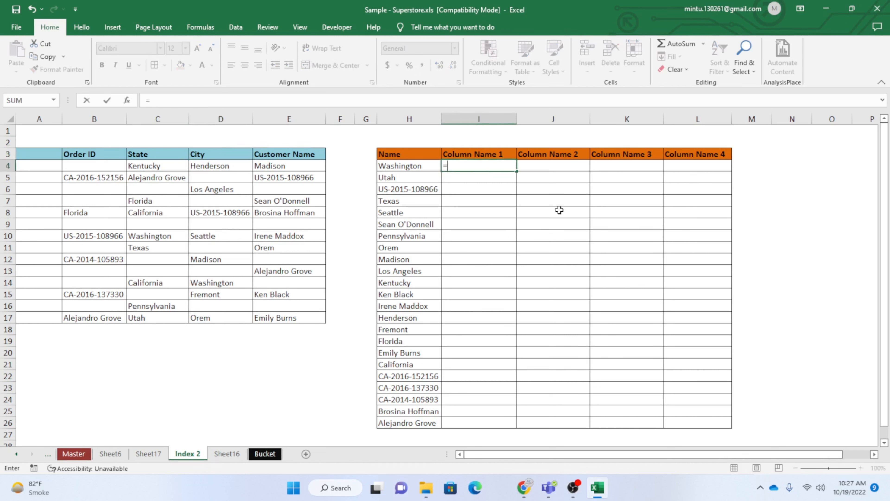
type("ind")
key("Tab")
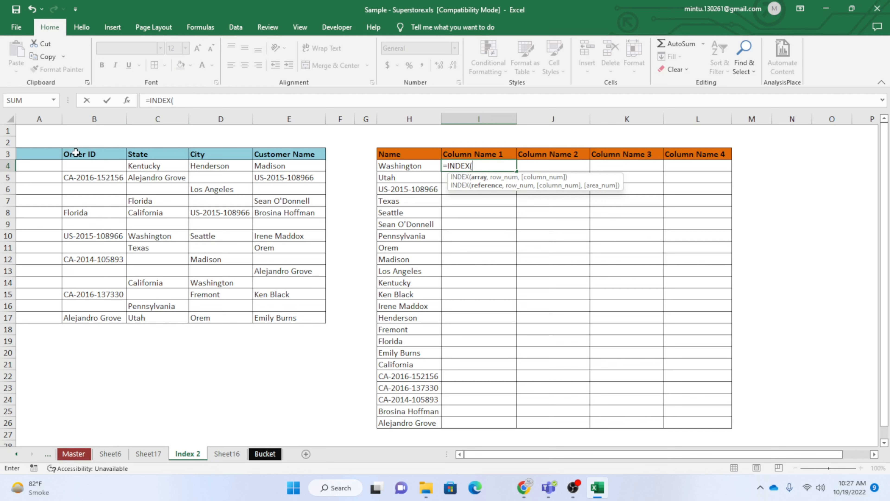
left_click(111, 155)
left_click_drag(112, 154, 296, 154)
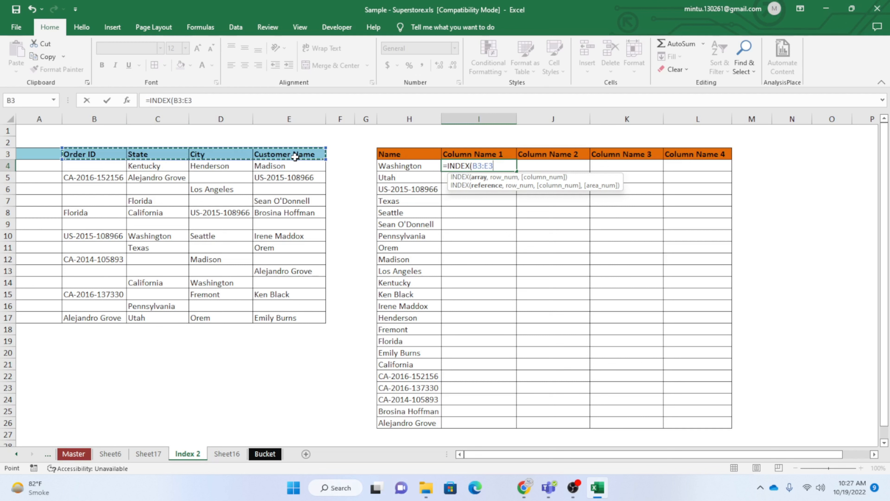
key("F4")
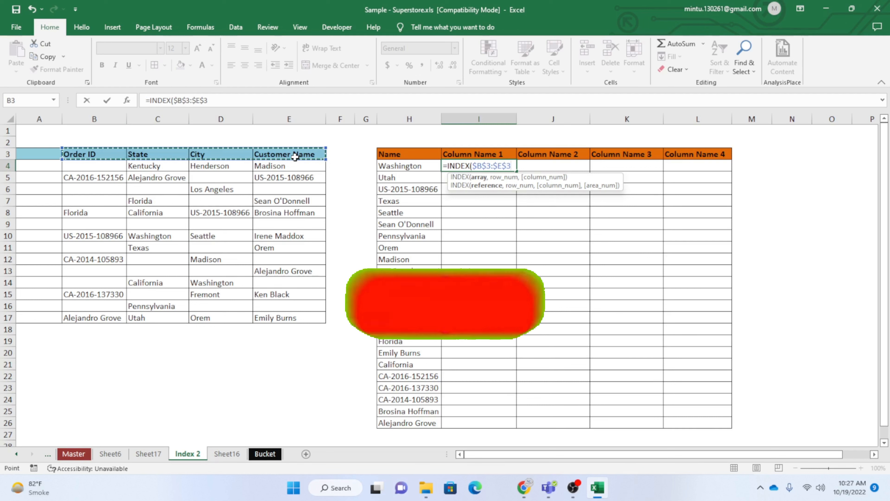
type(",")
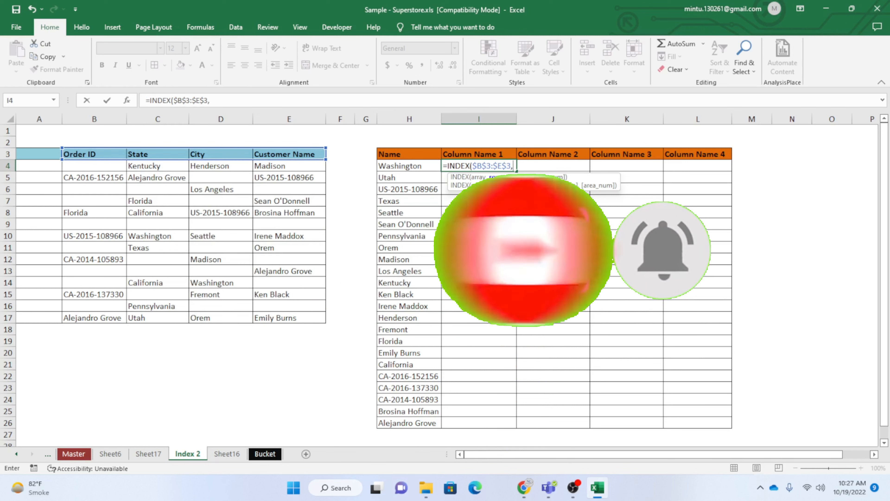
type(",")
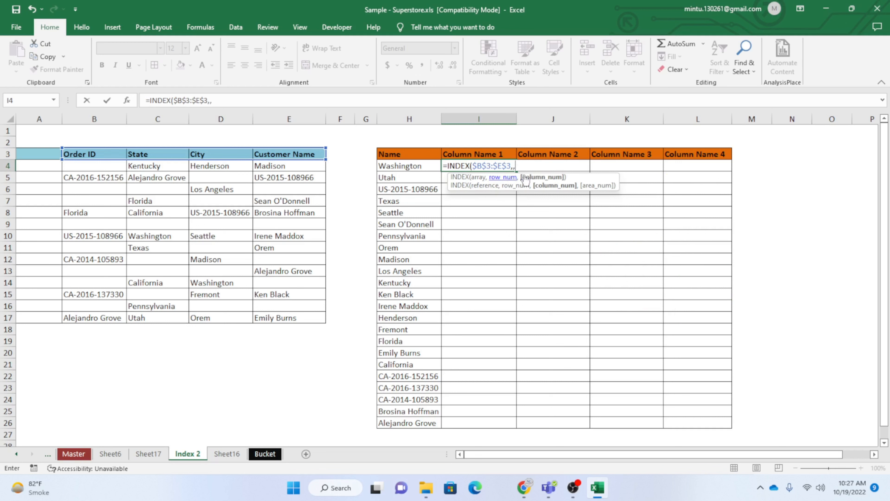
Nest an AGGREGATE function as the column number argument of the INDEX formula
left_click(226, 102)
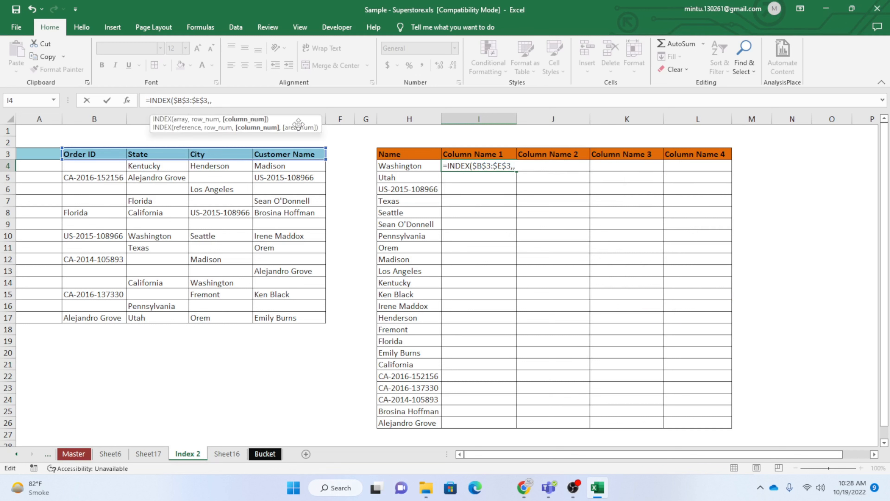
type("a")
key("Escape")
type("p")
key("BackSpace")
type("g")
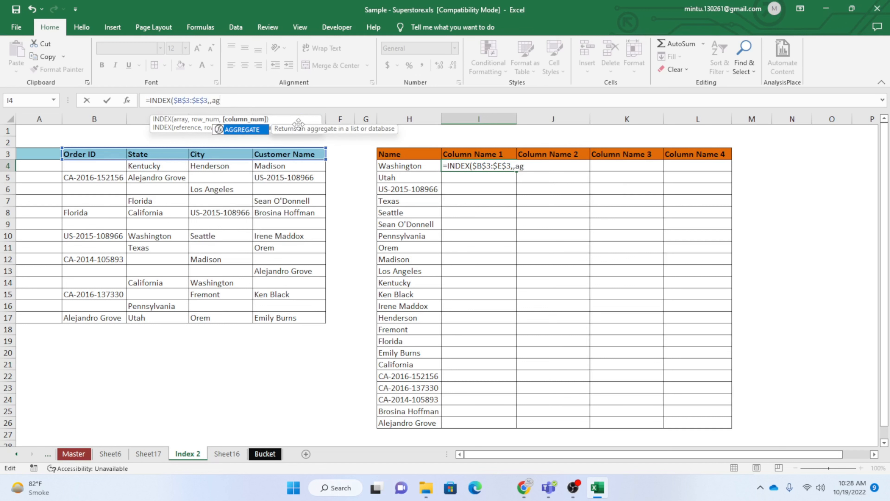
key("Tab")
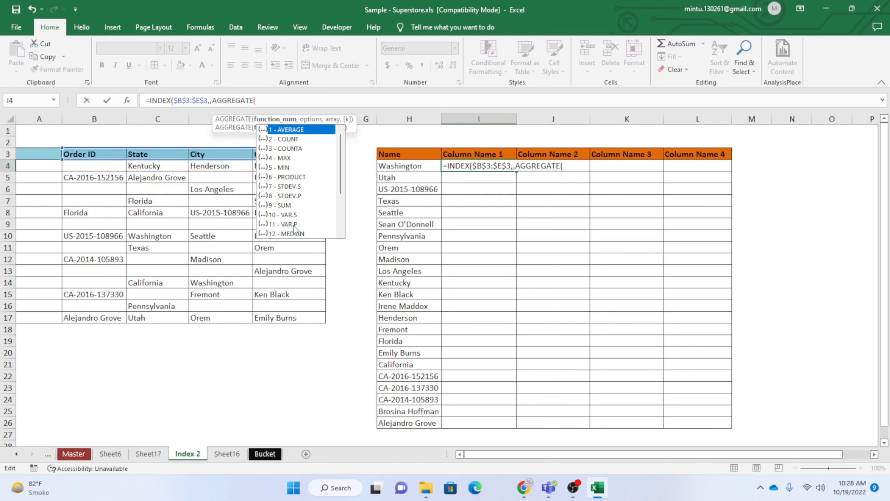
Set AGGREGATE's function number to 14 (LARGE) and its option to 4 (Ignore nothing)
scroll(297, 222, "down", 2)
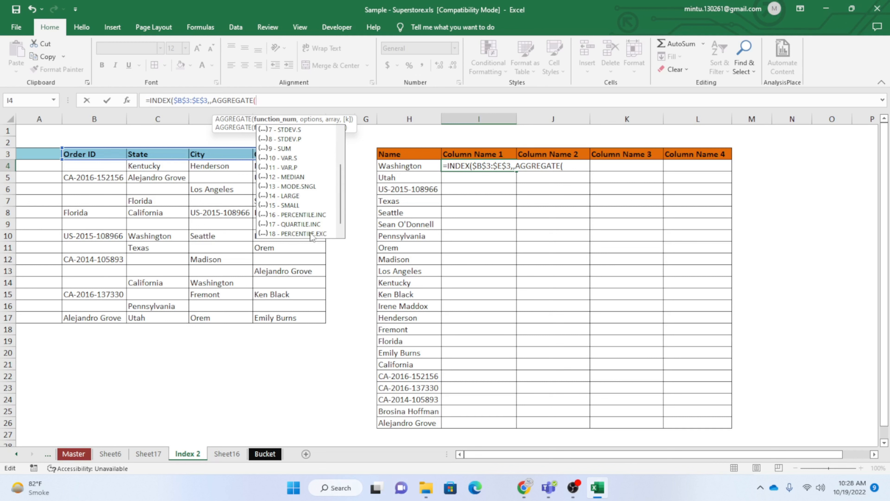
scroll(301, 228, "down", 1)
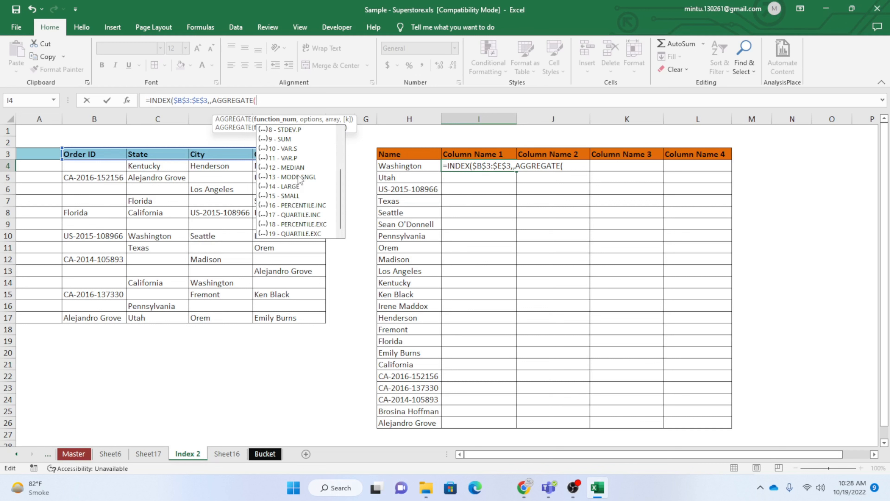
scroll(297, 174, "up", 2)
scroll(298, 181, "up", 1)
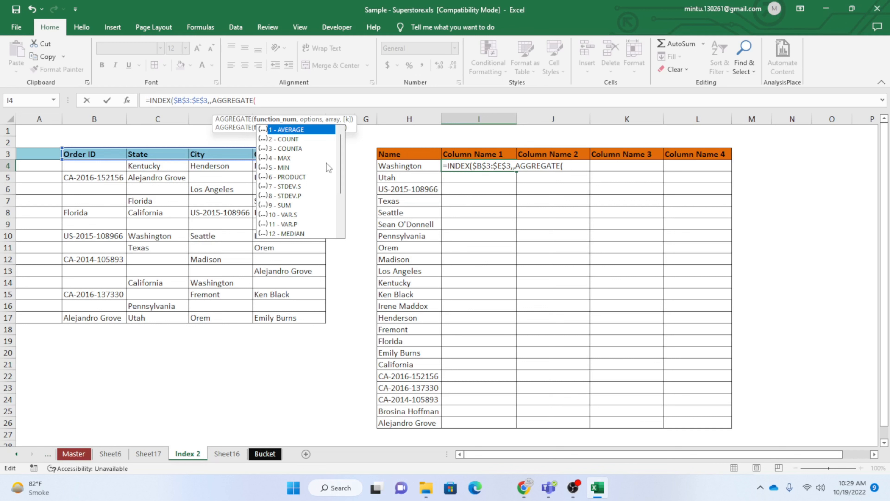
scroll(323, 191, "down", 2)
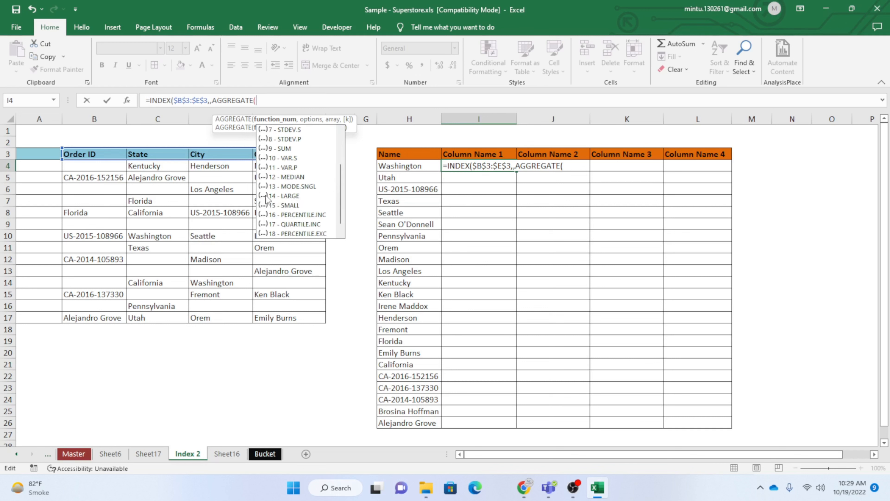
double_click(285, 197)
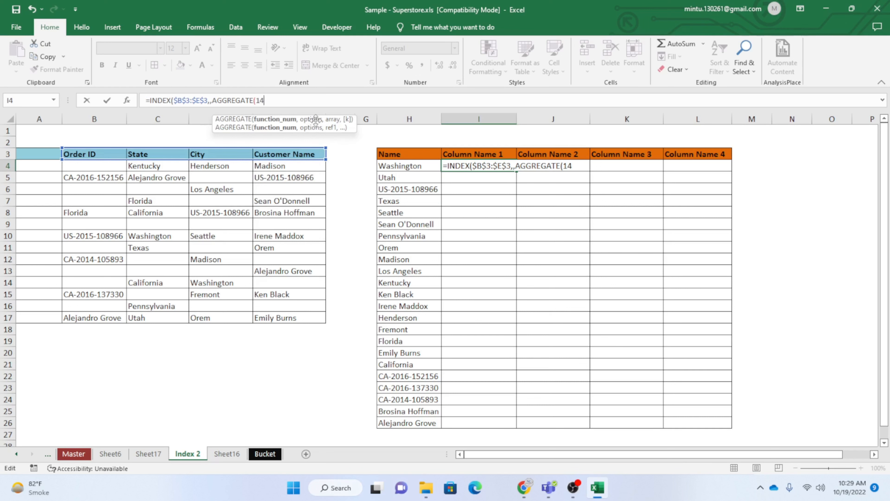
type(",")
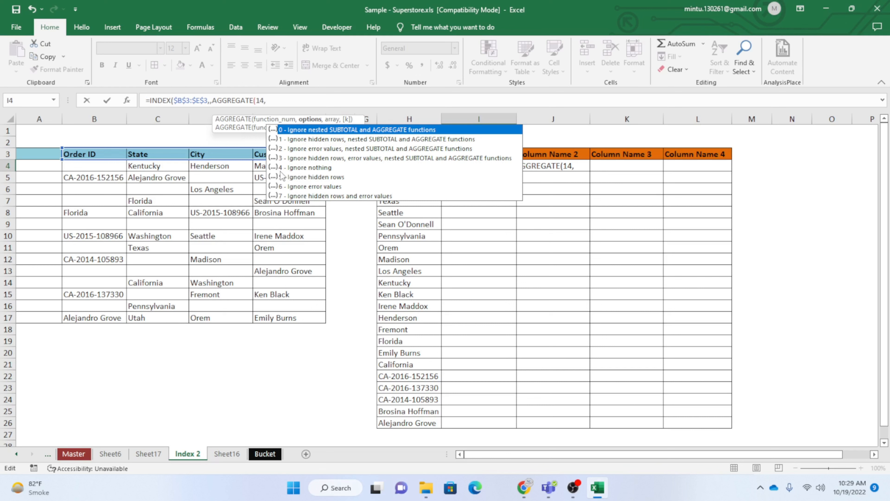
double_click(296, 168)
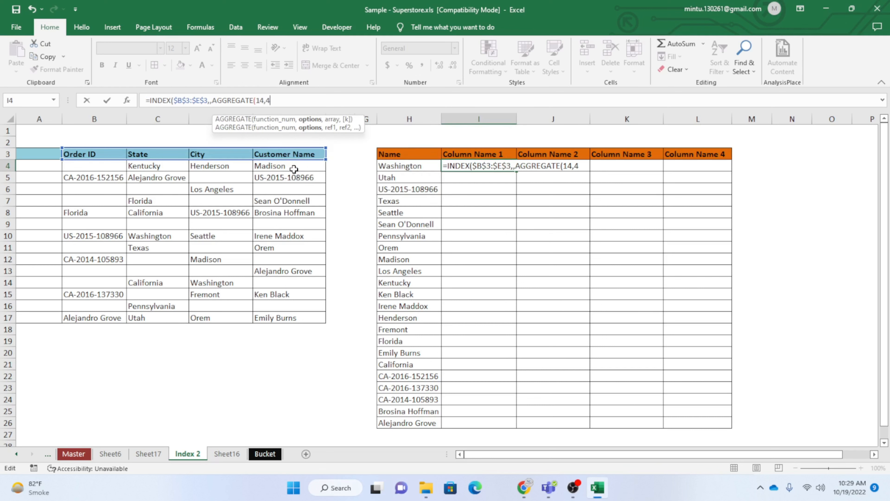
type(",")
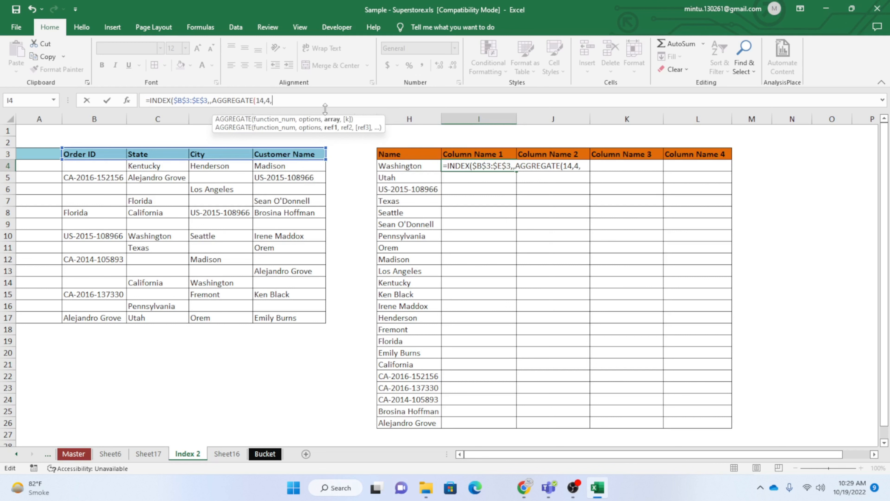
Enter the bracketed comparison ($B$4:$E$17=H4) as AGGREGATE's array, with the table range absolute
type("()")
key("Left")
left_click_drag(79, 166, 274, 317)
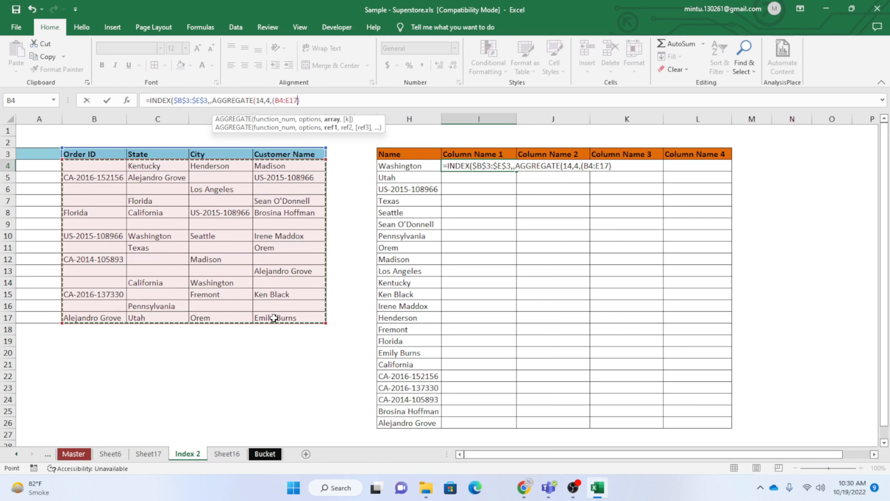
key("F4")
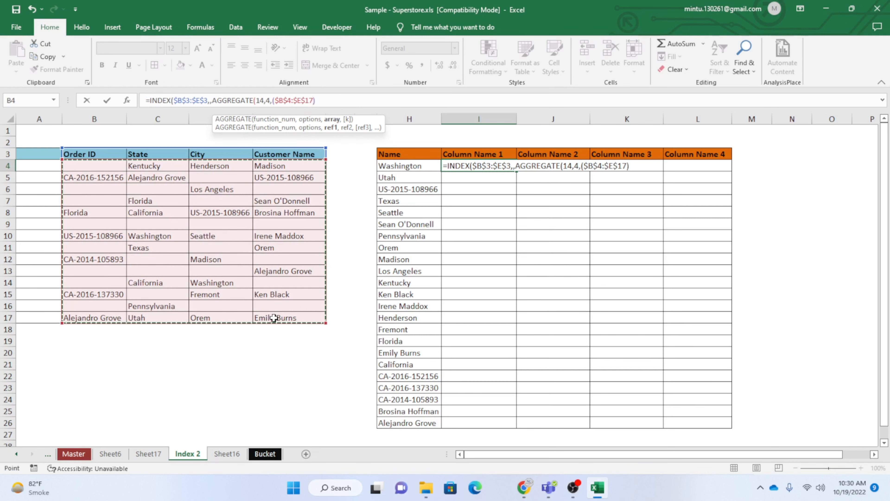
type("=")
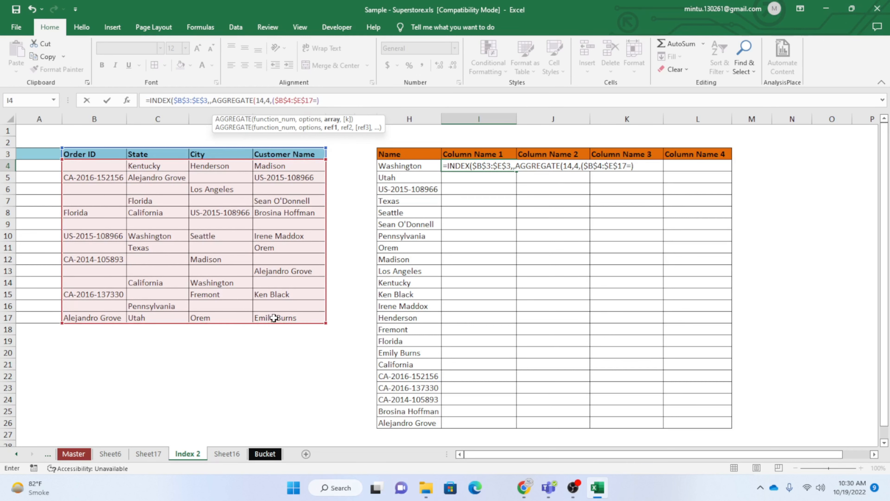
left_click(404, 165)
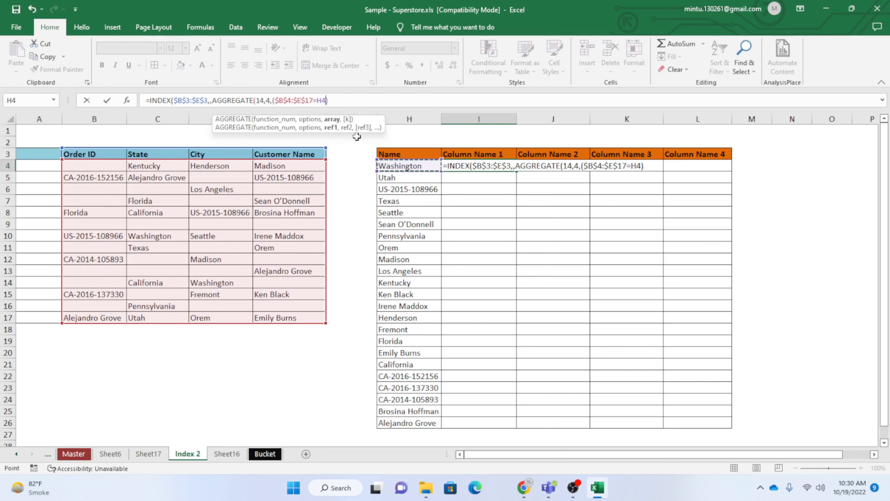
Multiply the comparison by an opened bracket starting with COLUMN($B$3:$E$3), using an absolute reference to the headers
left_click(337, 100)
type("*")
type("(")
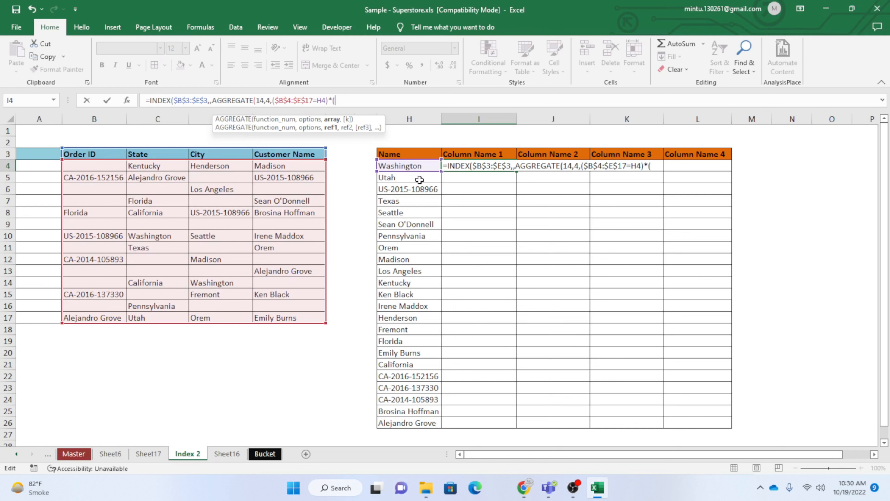
type("colu")
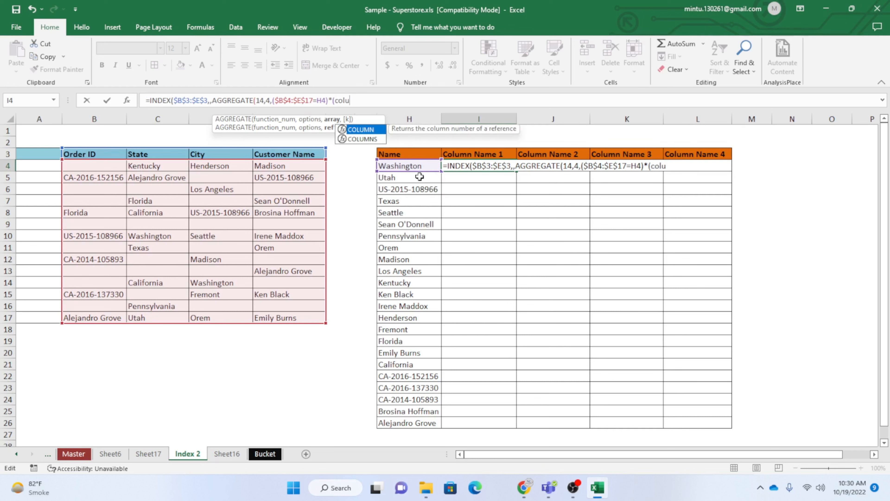
key("Tab")
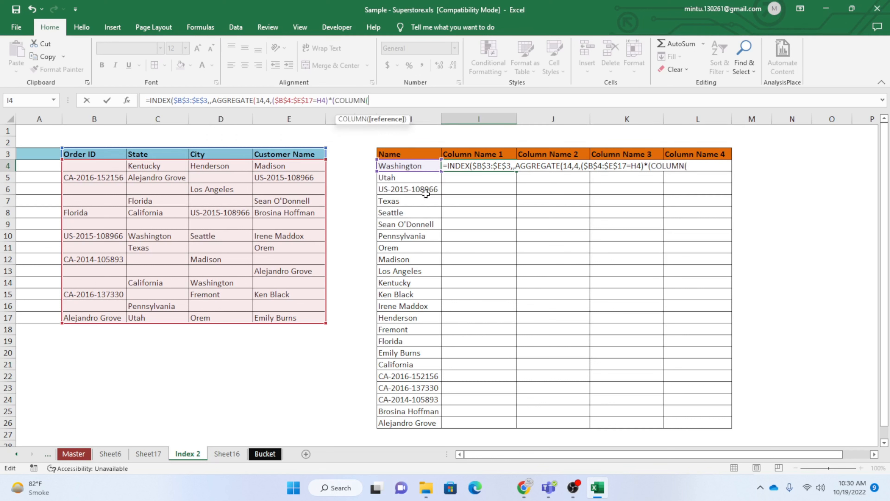
left_click_drag(74, 153, 279, 154)
key("F4")
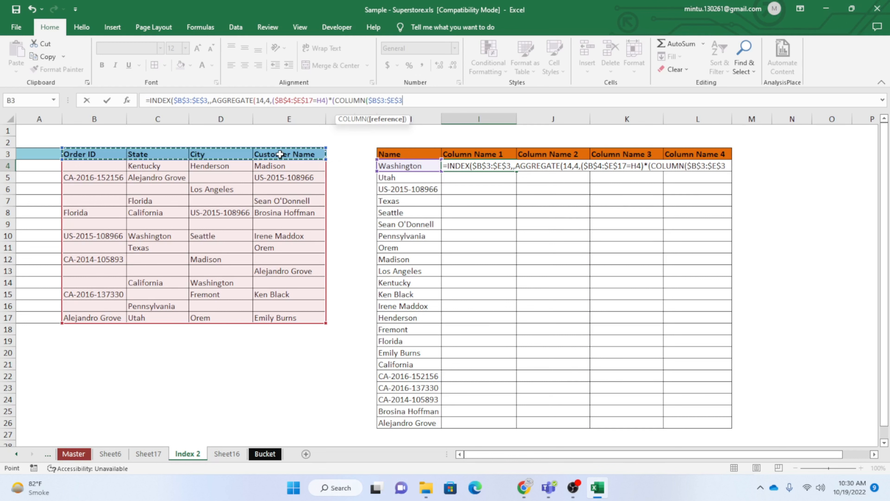
type(")")
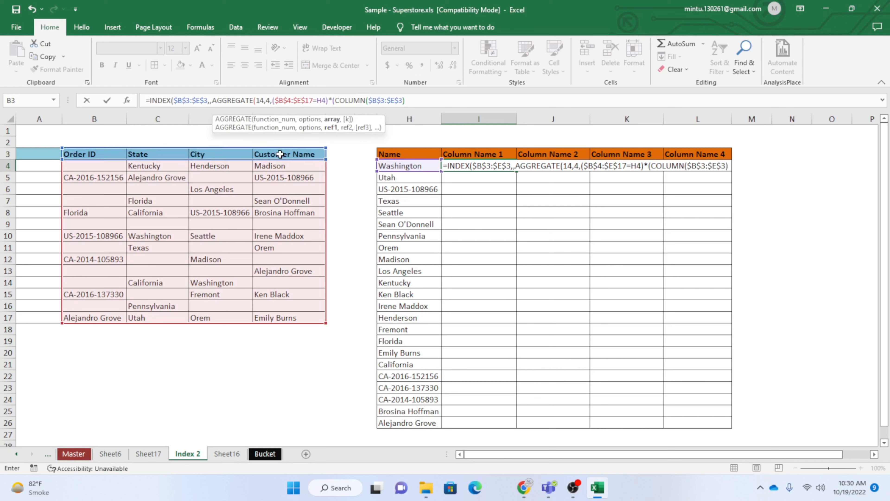
Subtract COLUMN($A$3) from the header column numbers, close the bracket, and move on to AGGREGATE's k argument
type("-col")
key("Tab")
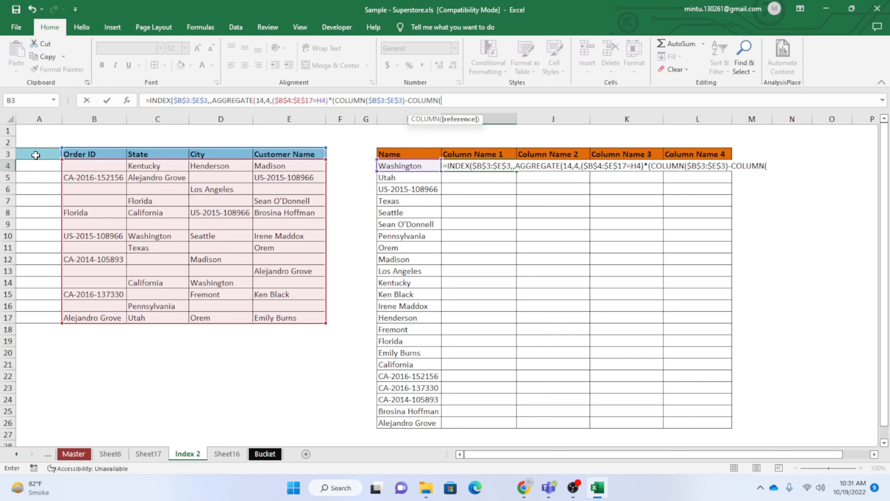
left_click(26, 156)
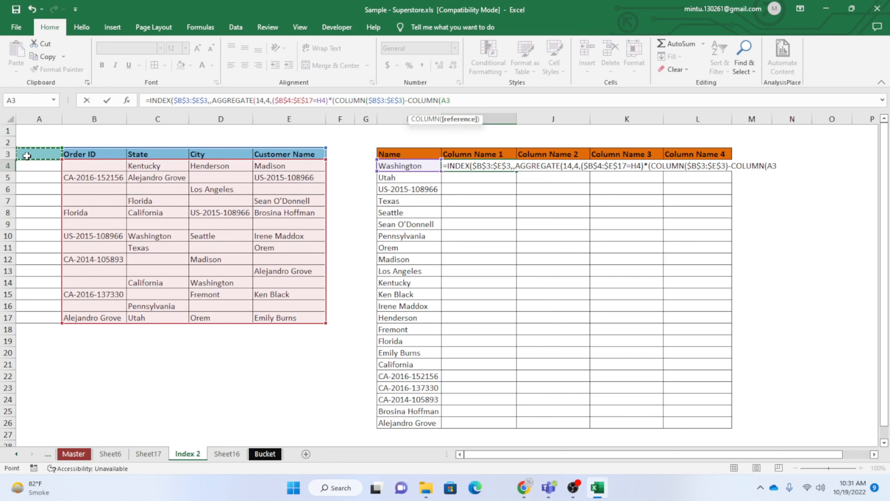
key("F4")
type(")")
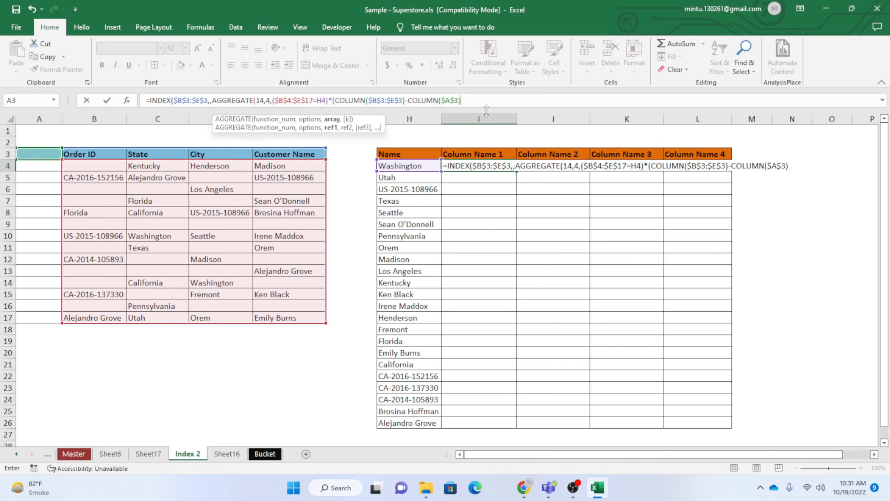
type("),")
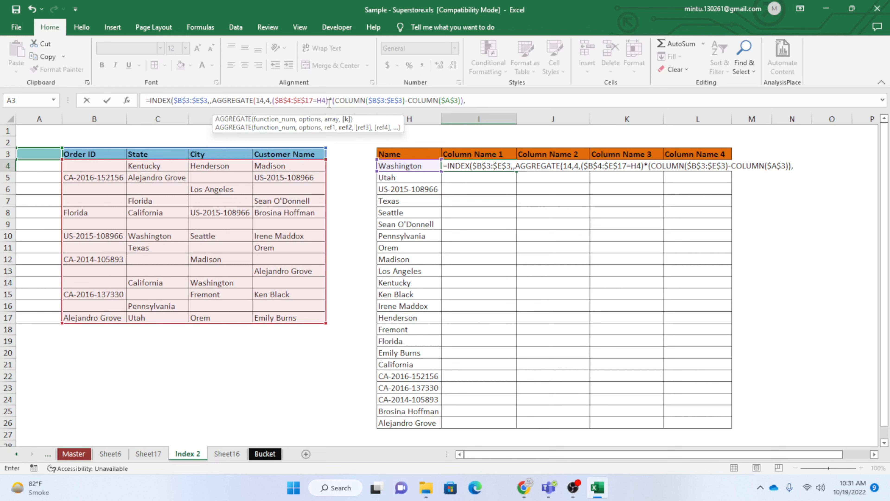
Evaluate the ($B$4:$E$17=H4) comparison within the expanded formula to inspect its array, and undo the evaluation
left_click_drag(329, 100, 273, 100)
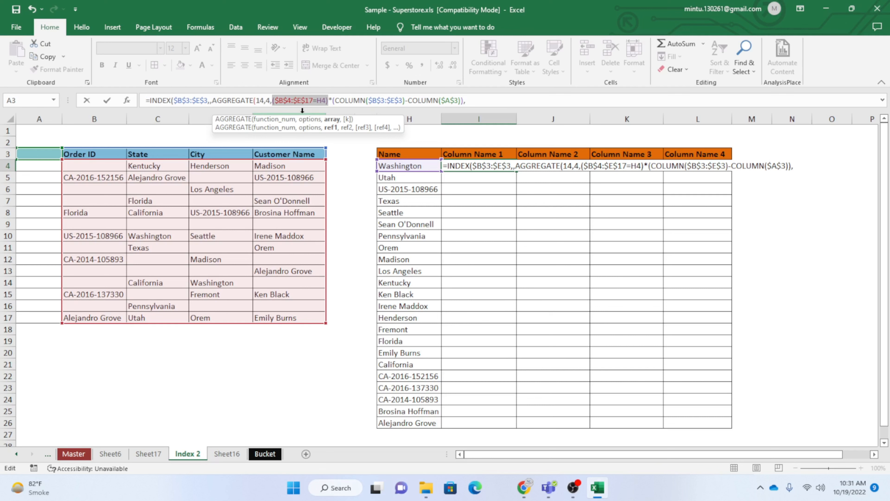
key("F9")
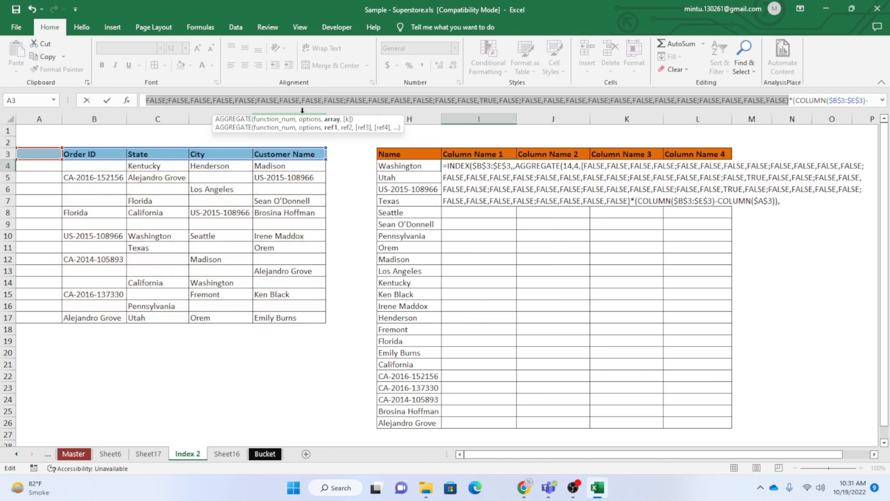
left_click(883, 102)
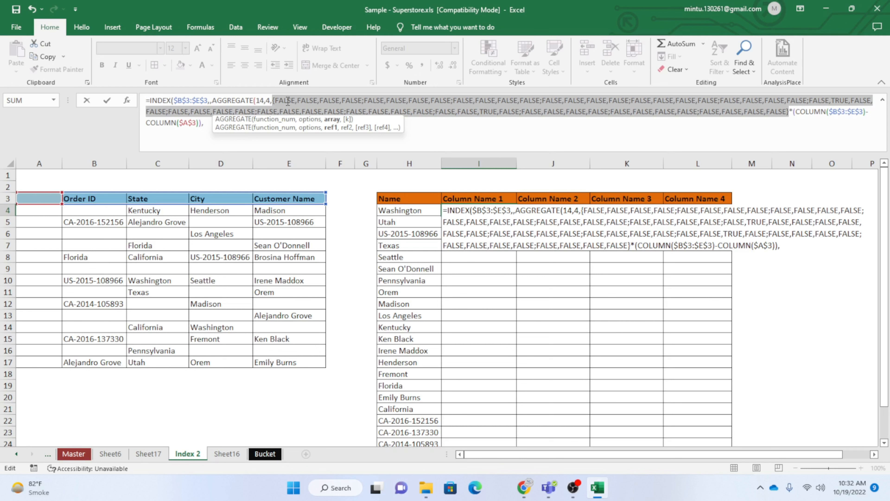
key("ctrl+z")
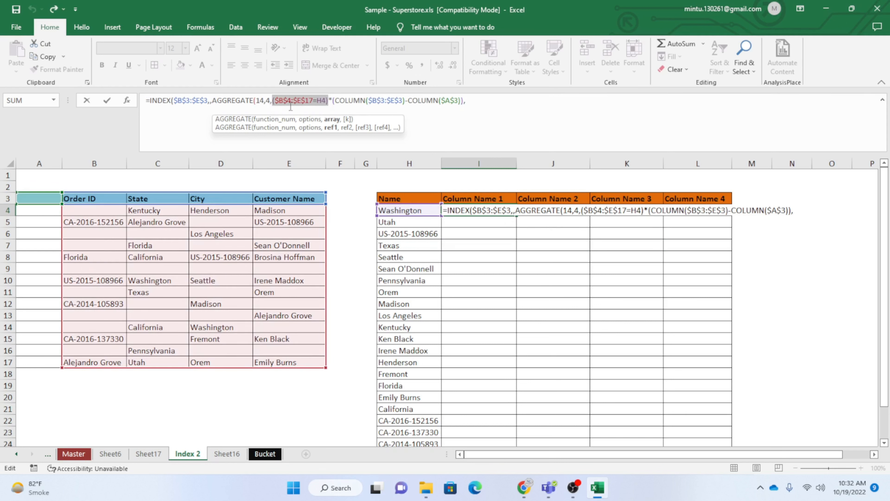
Evaluate COLUMN($B$3:$E$3) within the formula to inspect its column numbers, and undo the evaluation
left_click_drag(336, 100, 406, 100)
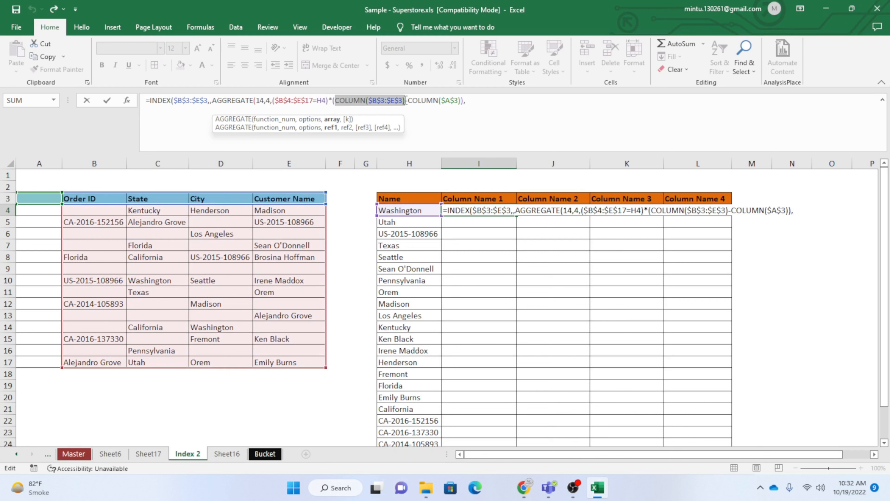
key("F9")
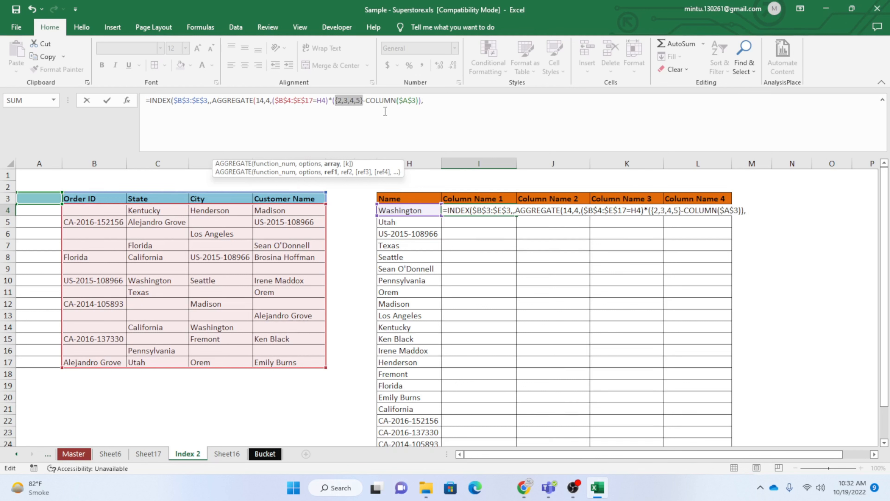
key("ctrl+z")
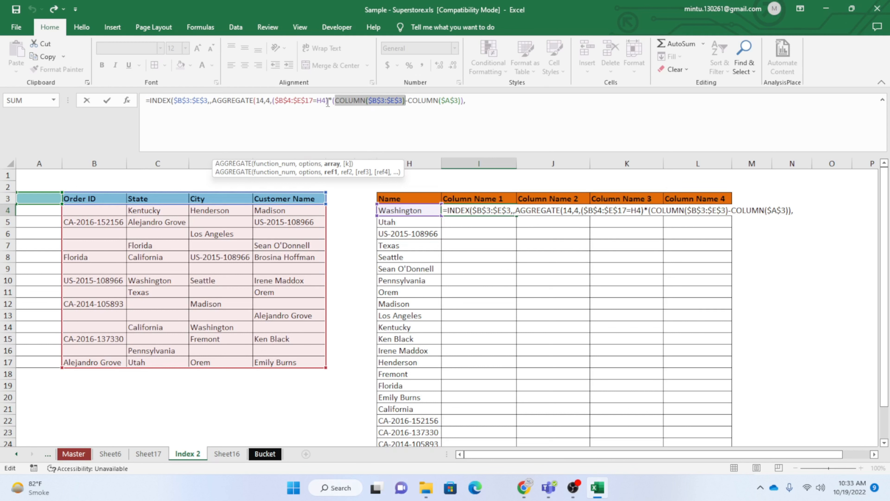
Start AGGREGATE's k argument with the COLUMNS function over the result headers I3:L3
left_click(472, 101)
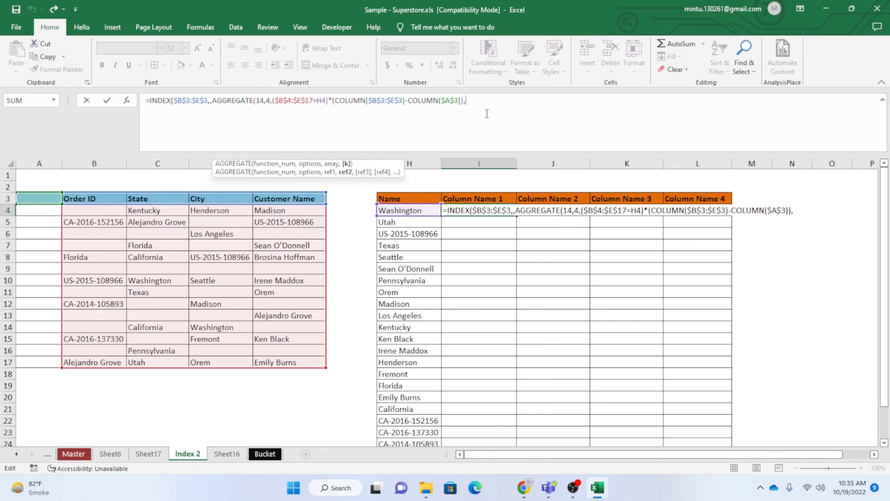
type("colum")
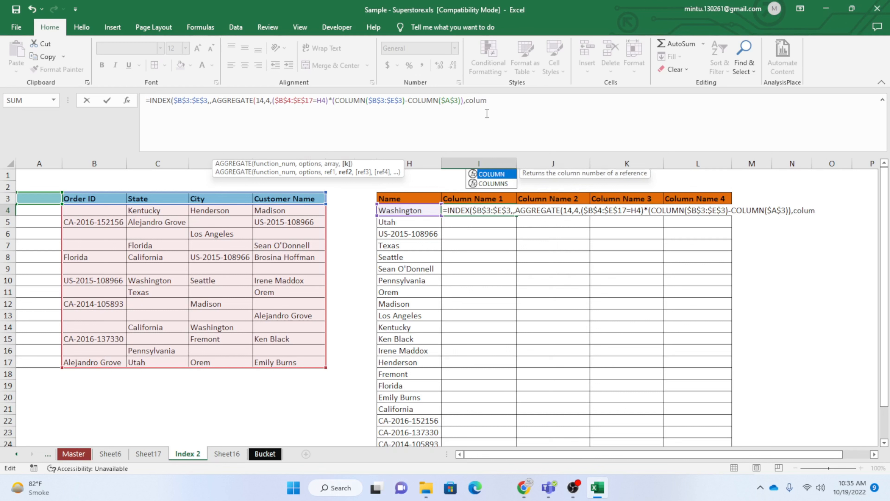
key("Down")
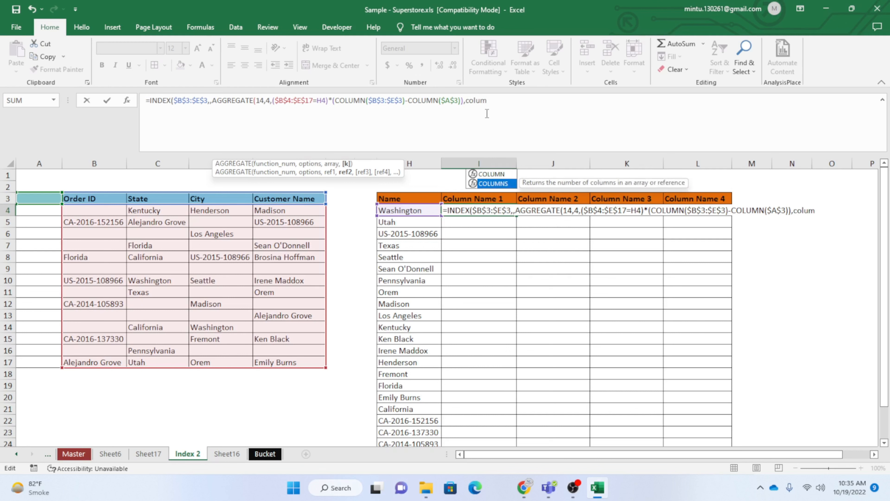
key("Tab")
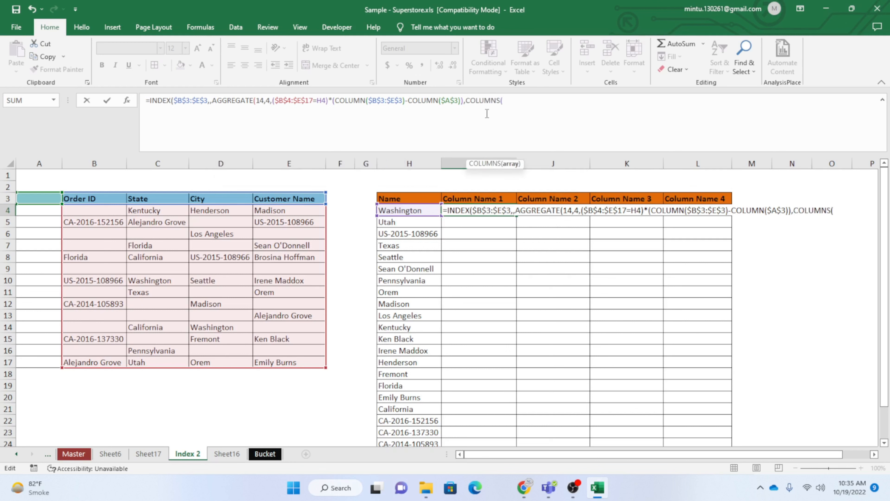
left_click(455, 199)
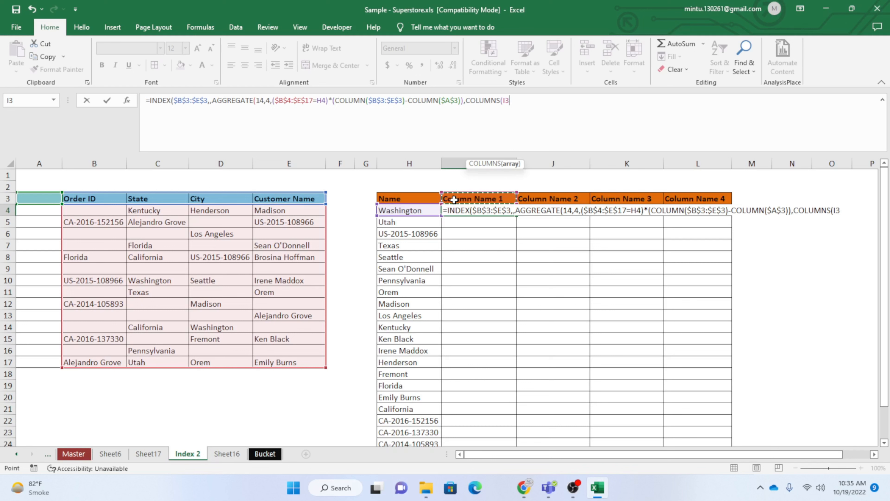
left_click_drag(453, 200, 697, 198)
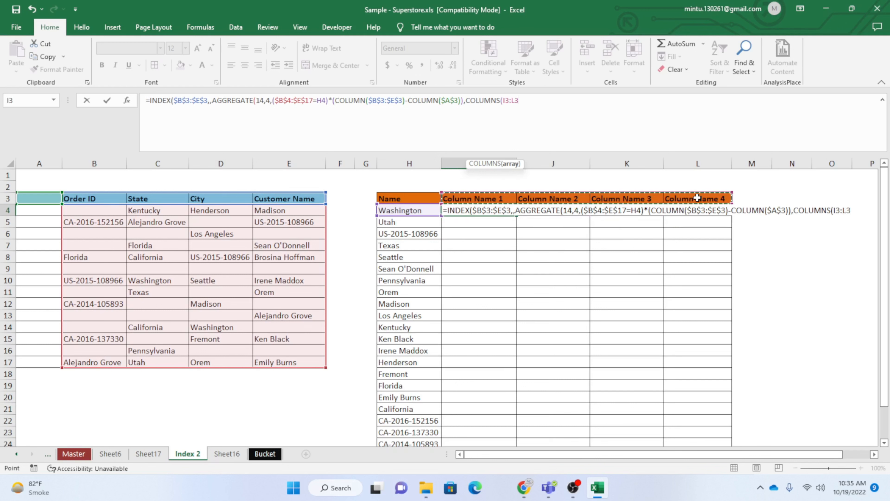
Change the COLUMNS range to the expanding reference $I$3:I3, with only its first cell absolute
left_click(502, 102)
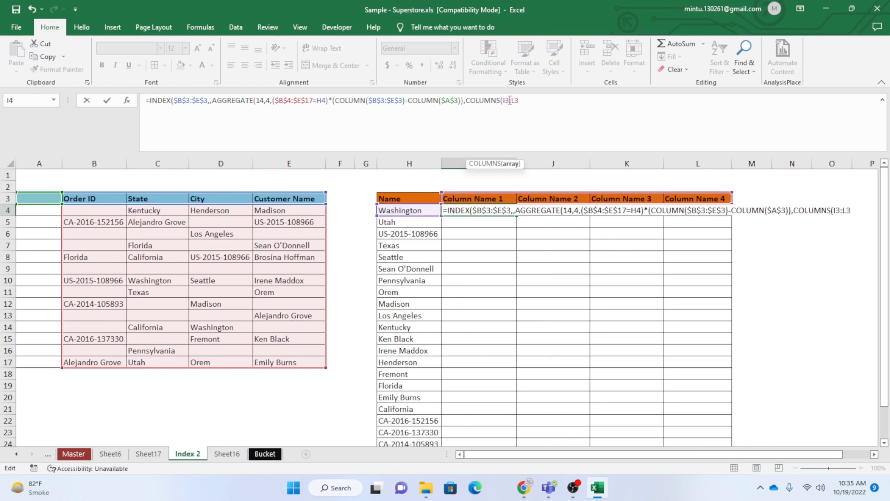
left_click_drag(508, 100, 503, 101)
key("F4")
key("BackSpace")
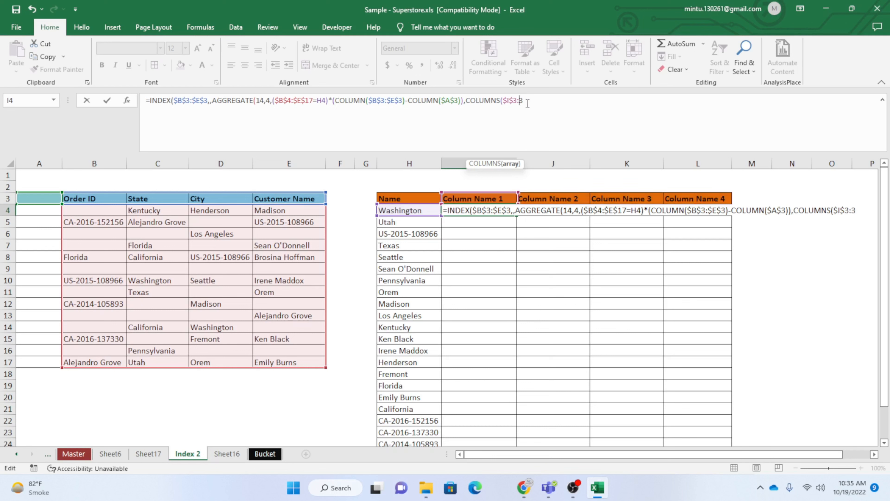
type("I")
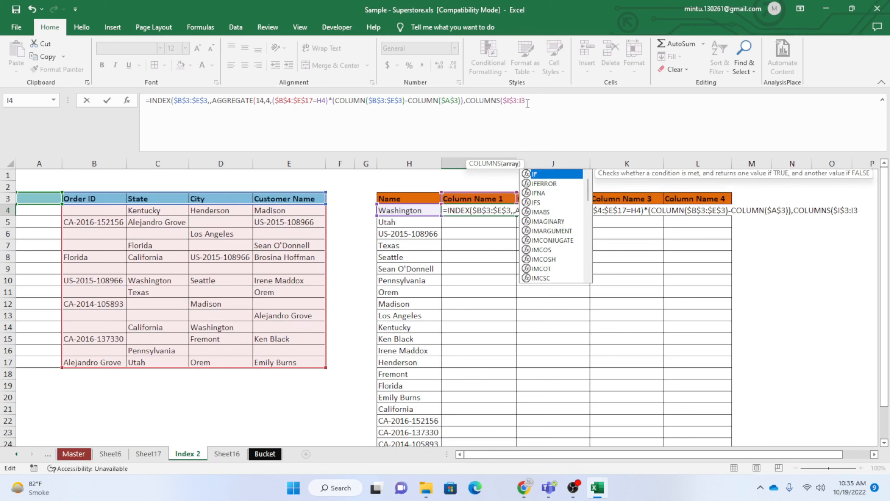
Close the COLUMNS, AGGREGATE and INDEX brackets and commit the formula in I4
left_click(532, 110)
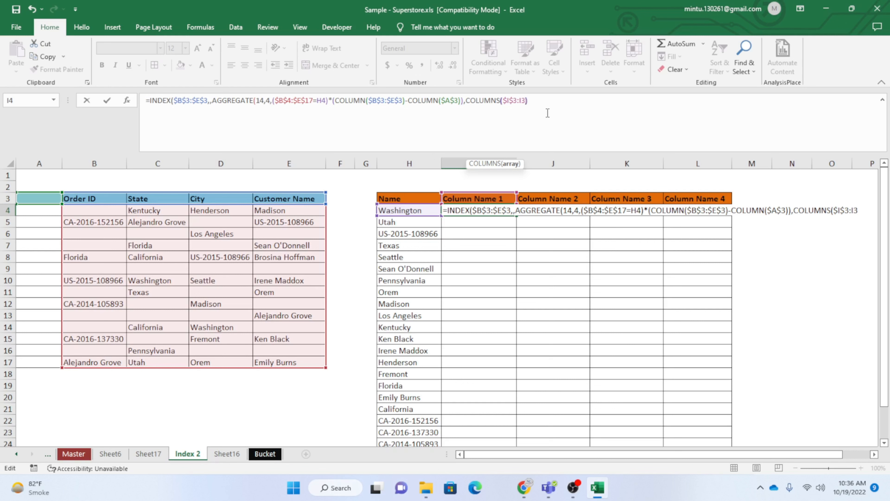
type("))")
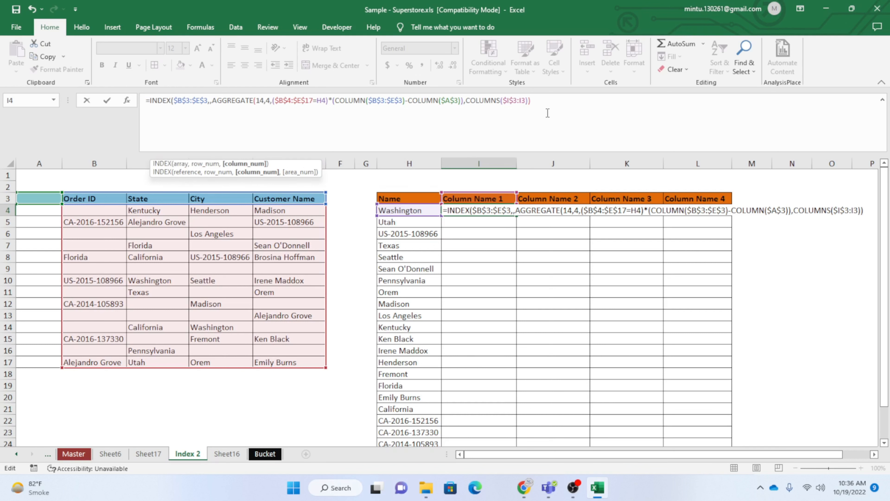
type(")")
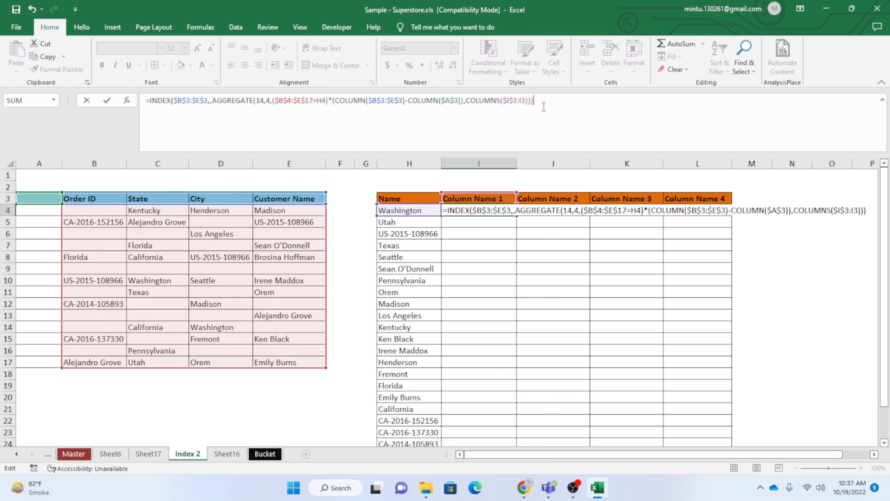
key("Return")
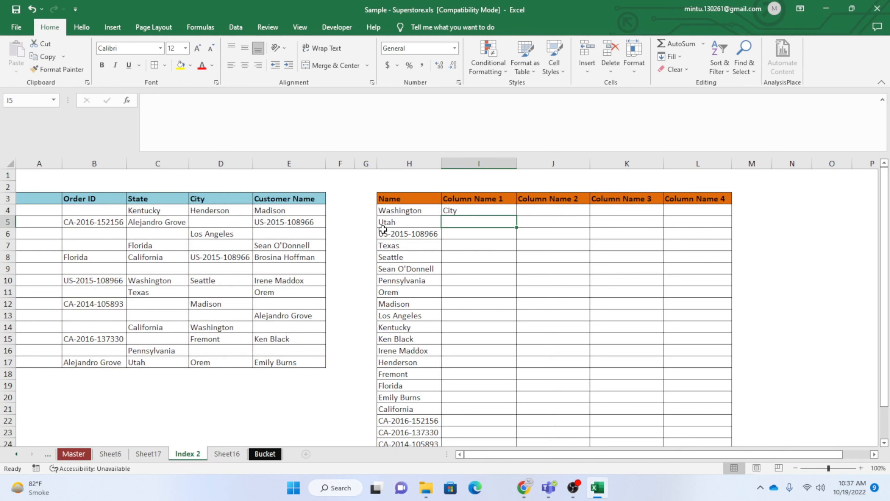
Check Washington's entry in the source City column and try filling the I4 formula across through L4
left_click(399, 211)
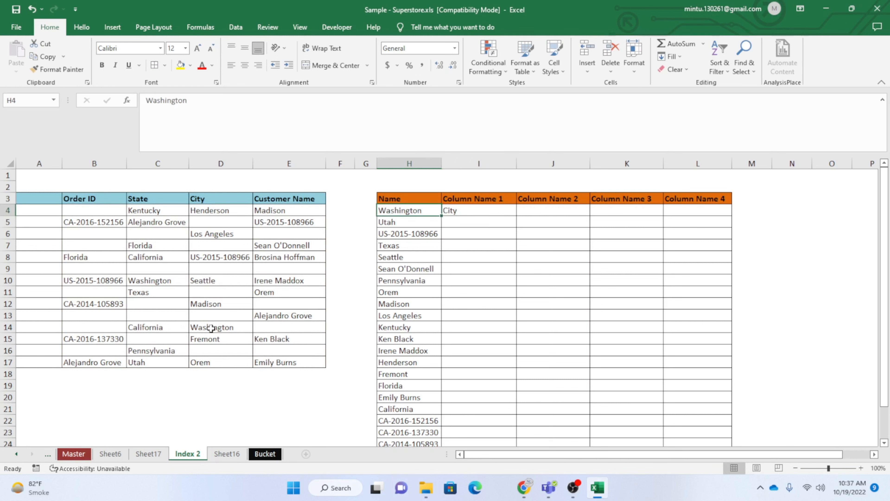
left_click(212, 330)
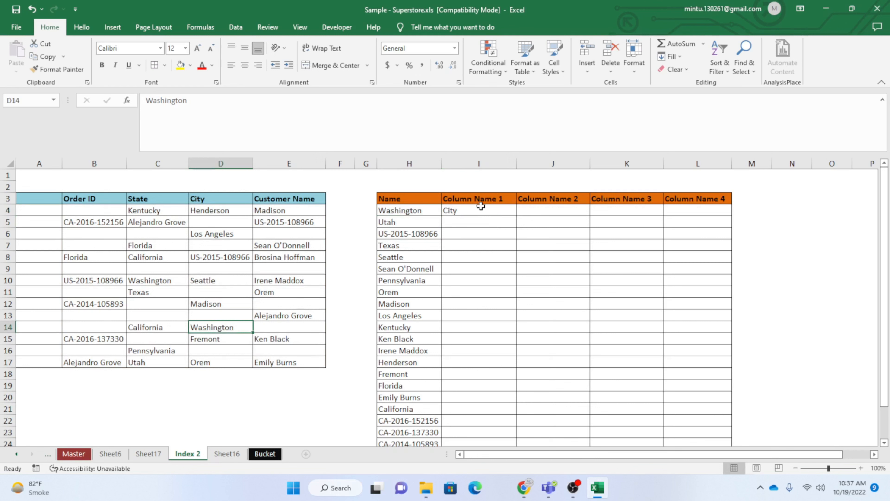
left_click(472, 209)
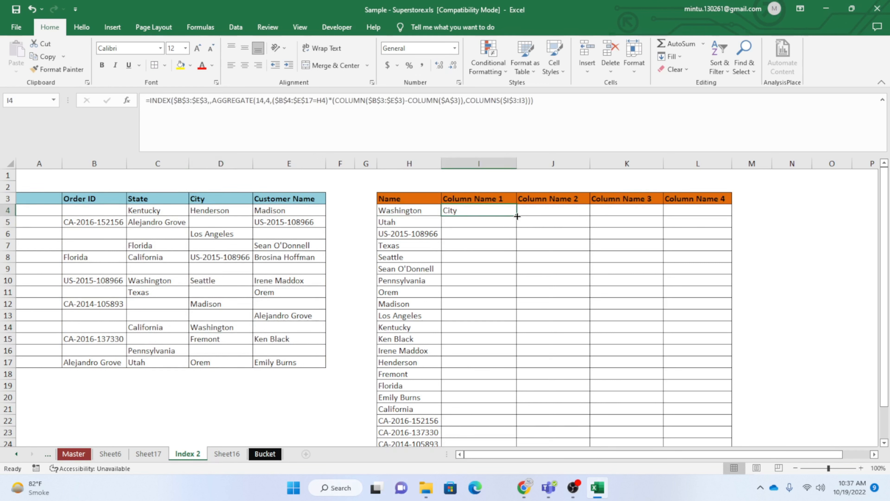
left_click_drag(516, 218, 710, 214)
left_click(524, 264)
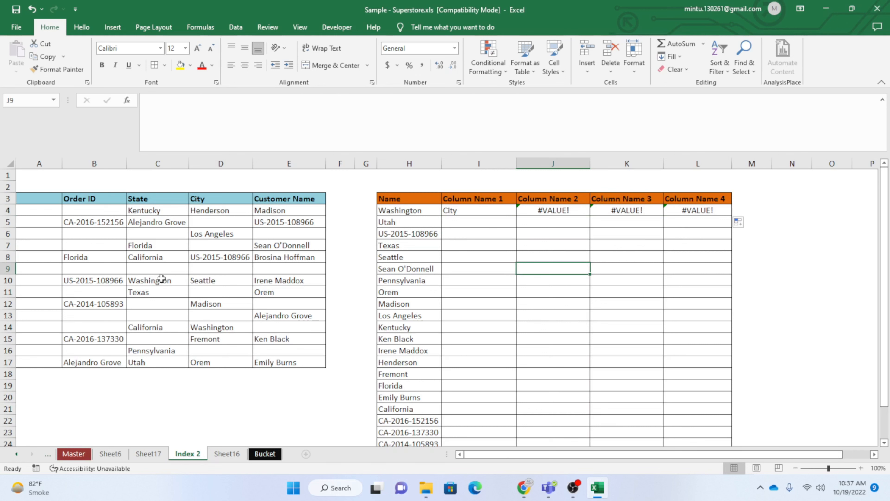
Compare the formulas in I4 and J4 to examine how their references shift across the columns
left_click(483, 215)
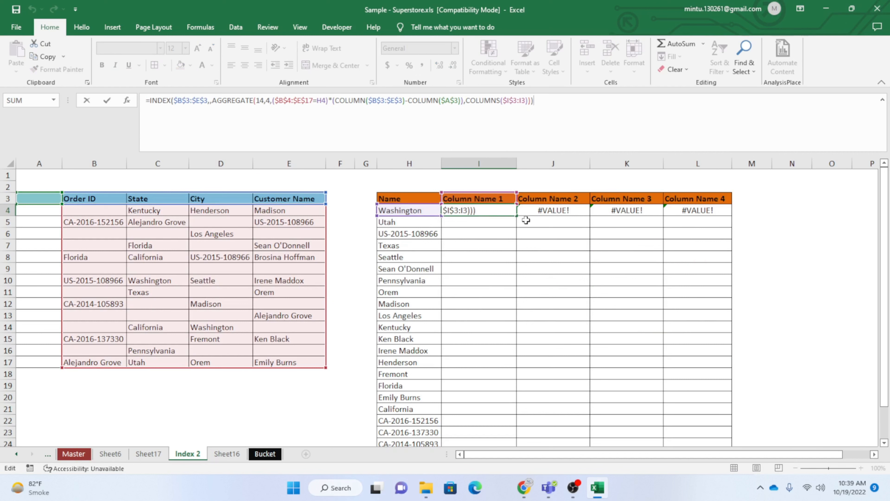
left_click(550, 211)
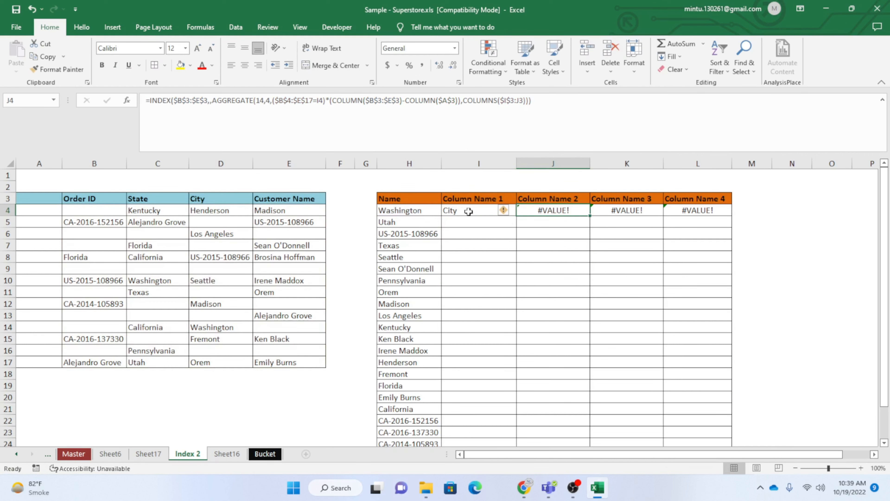
left_click(470, 212)
left_click(554, 111)
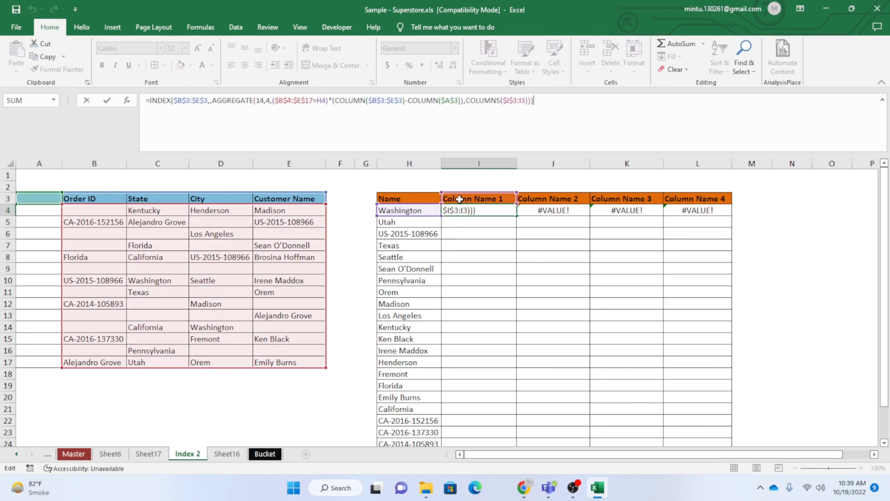
left_click(553, 213)
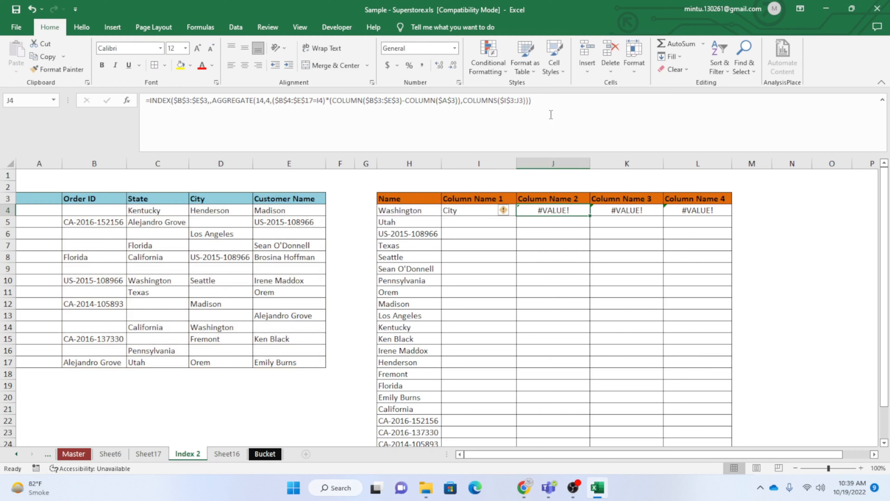
left_click(544, 100)
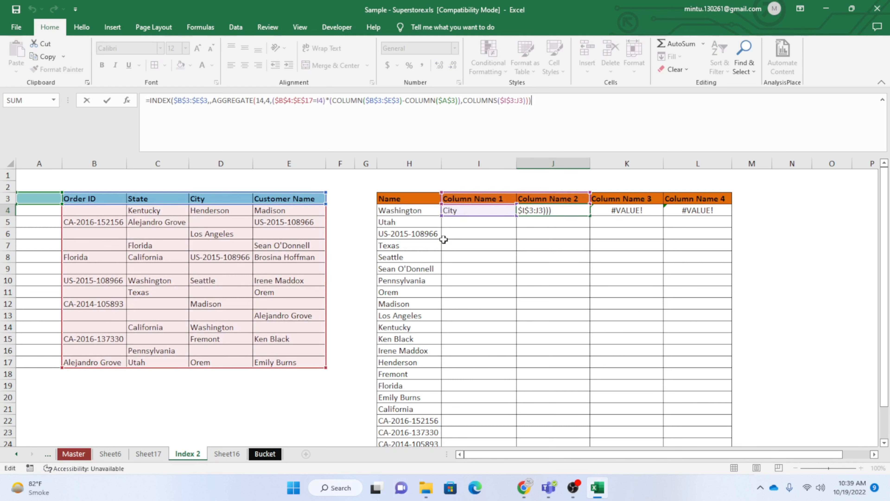
left_click(456, 238)
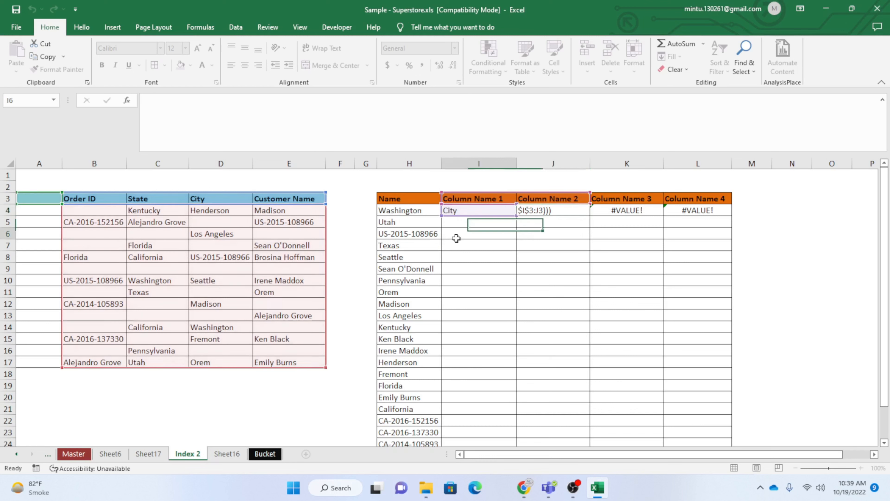
Lock the column of the lookup reference in the I4 formula by changing it to $H4
left_click(459, 210)
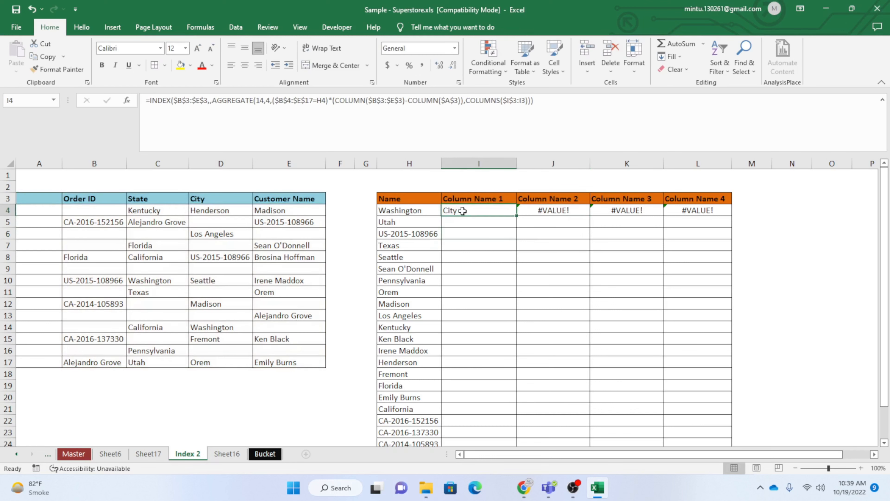
left_click(318, 101)
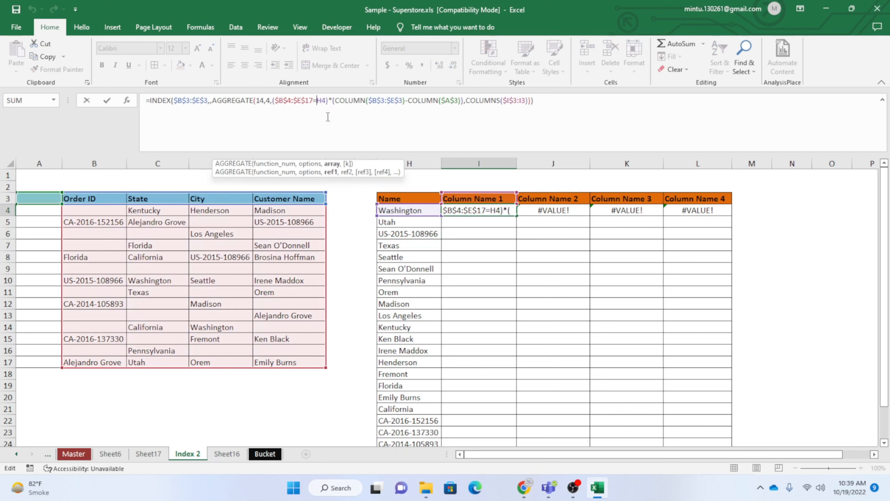
type("$")
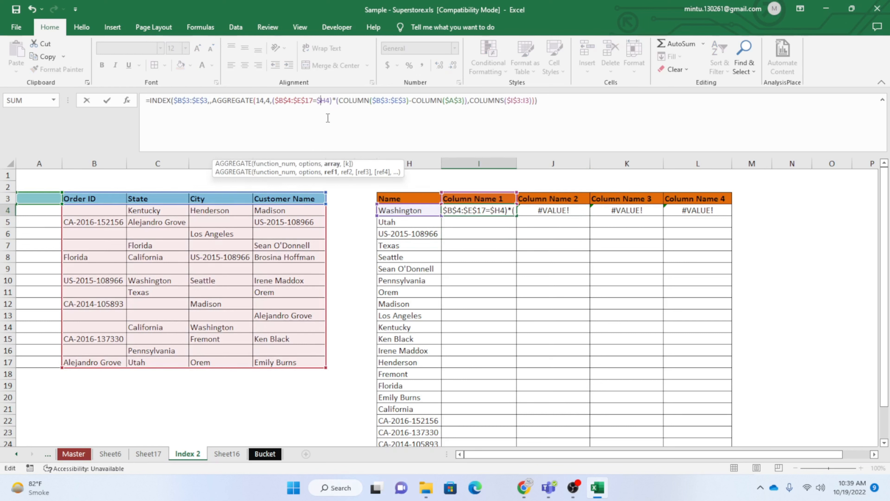
left_click(555, 101)
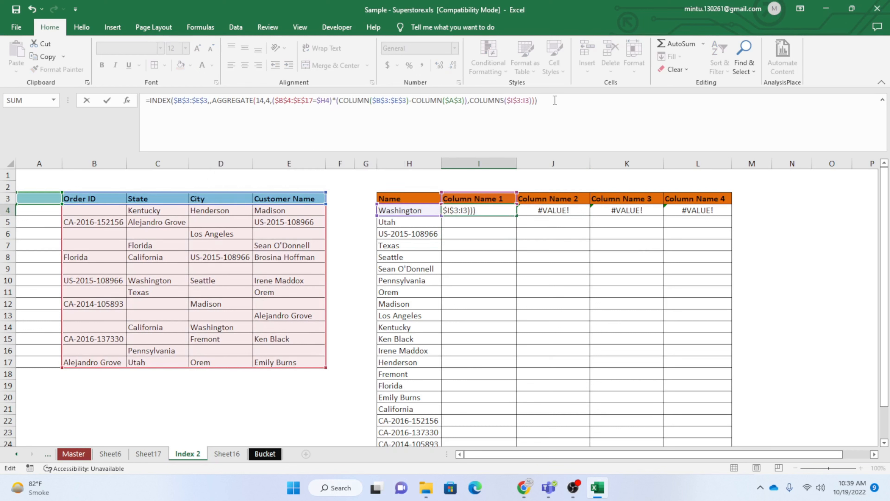
key("Return")
key("Up")
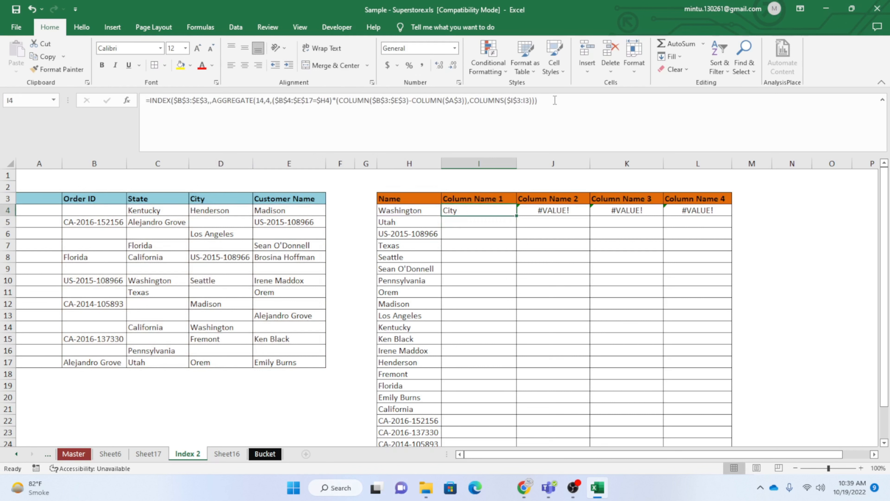
Copy the I4 formula into J4:L4 and check it against Washington's entry in the source City column
key("ctrl+c")
key("Right")
key("shift+Right")
key("shift+Right")
key("shift+Right")
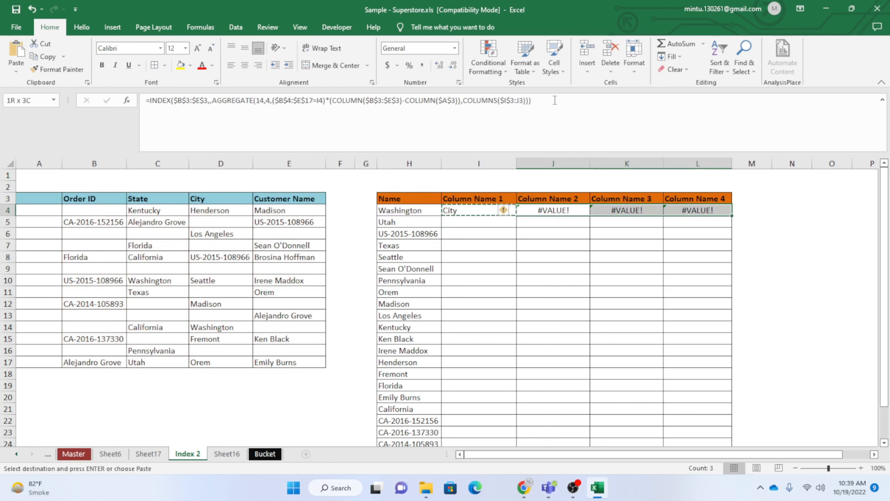
key("shift+Left")
key("ctrl+v")
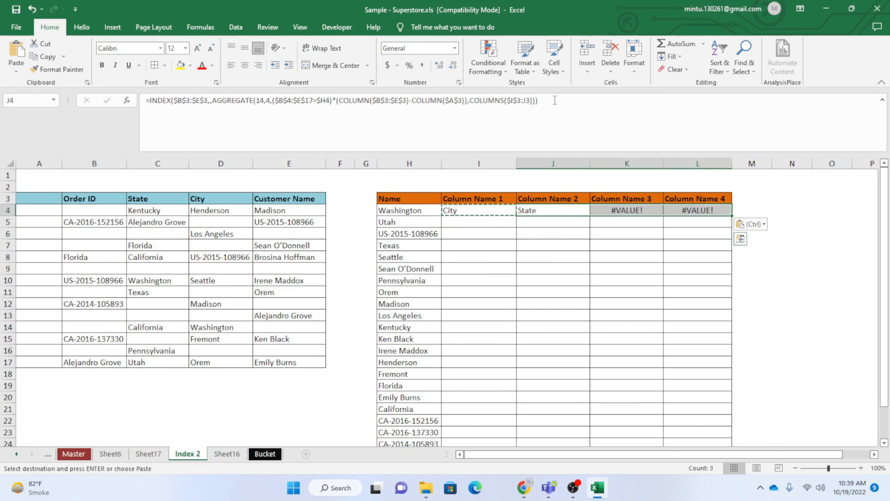
key("shift+Left")
key("shift+Left")
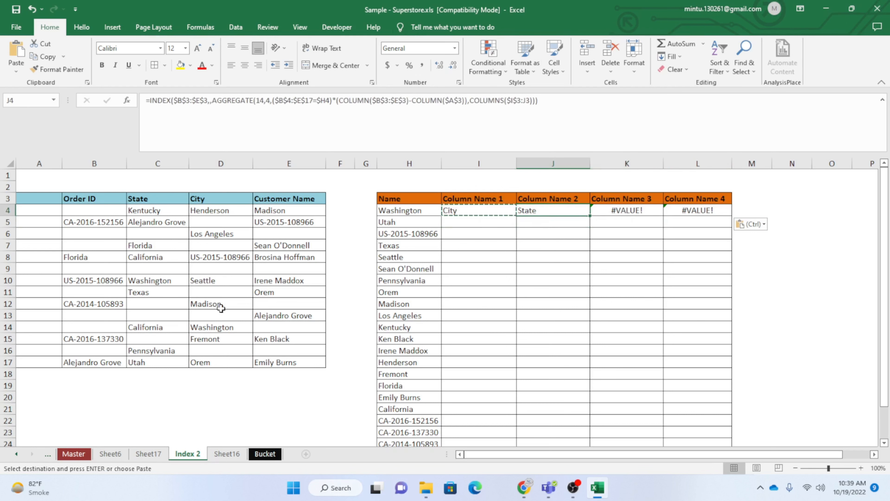
left_click(220, 329)
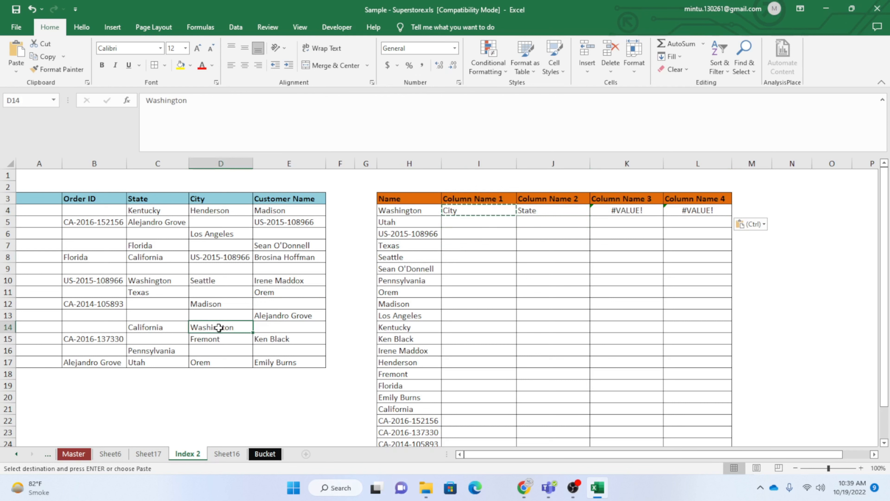
Copy Washington from C10 into E12 and B13 to test the formulas with extra matches under Customer Name and Order ID
left_click(153, 281)
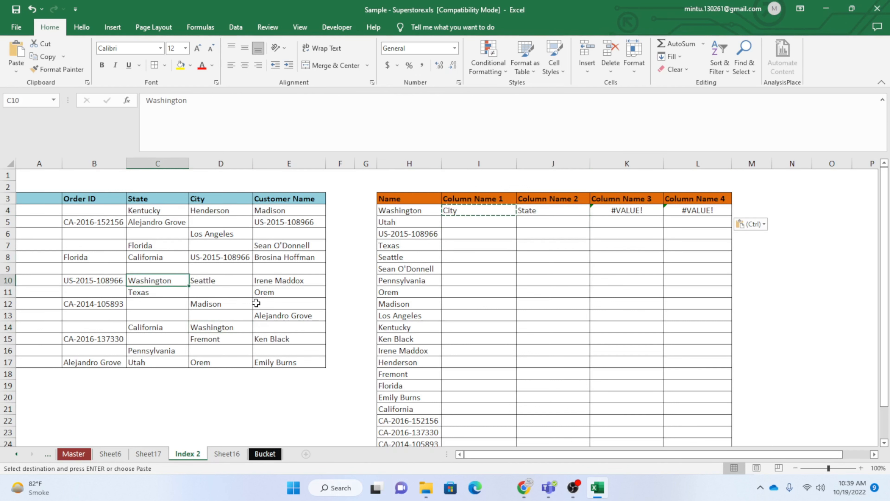
key("ctrl+c")
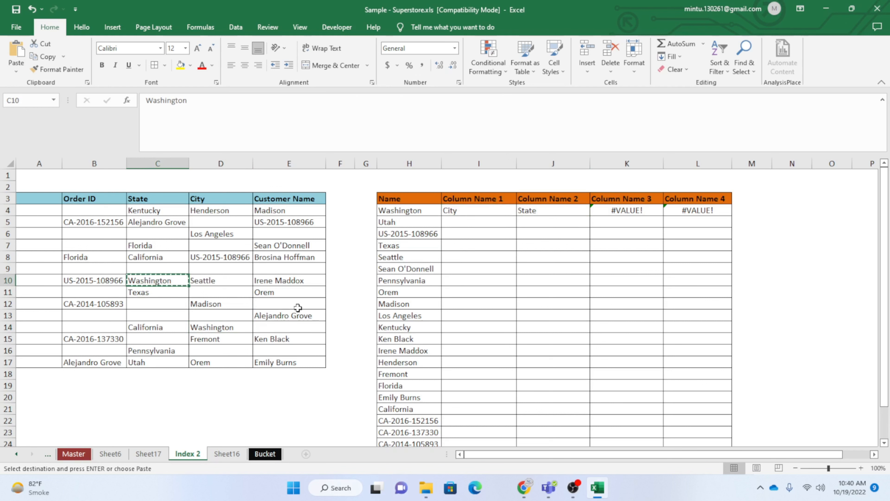
left_click(292, 306)
key("ctrl+v")
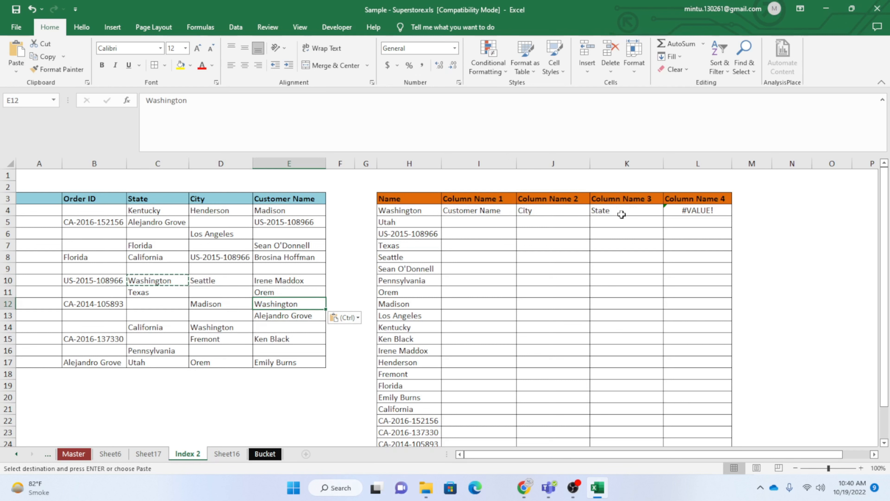
left_click(84, 316)
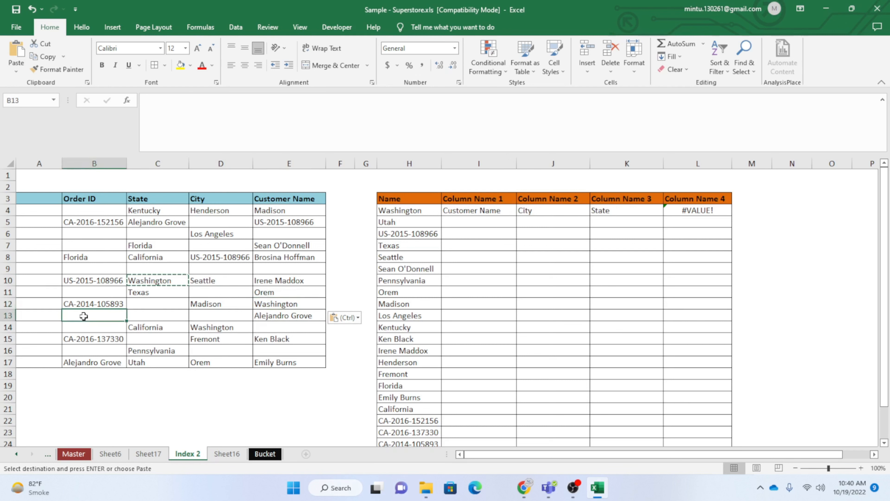
key("ctrl+v")
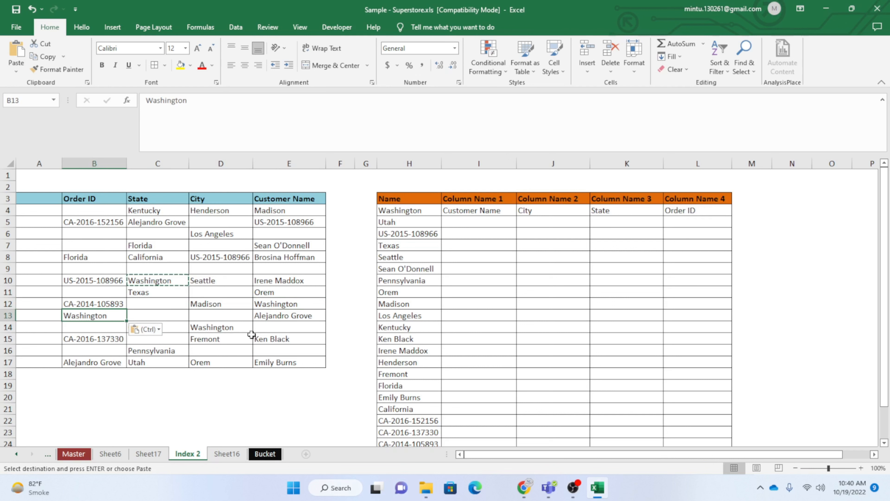
Clear the test entries of Washington from E12 and B13 in the source table
left_click(293, 305)
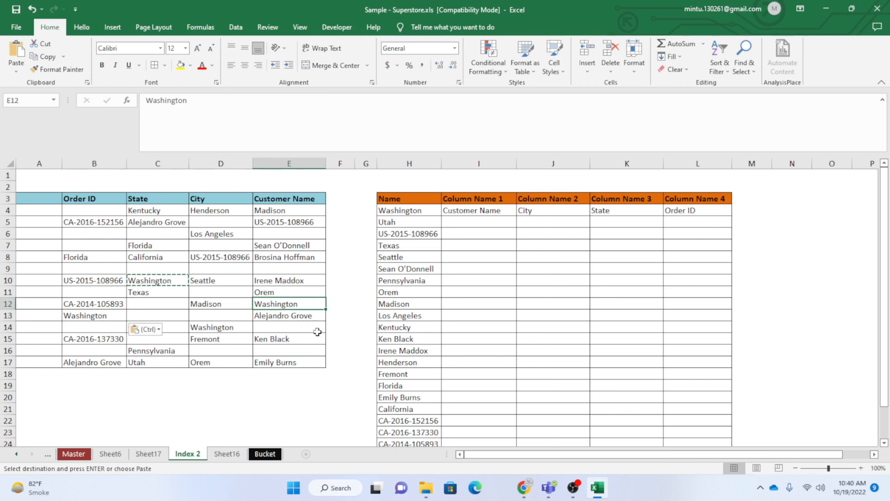
key("Delete")
left_click(95, 317)
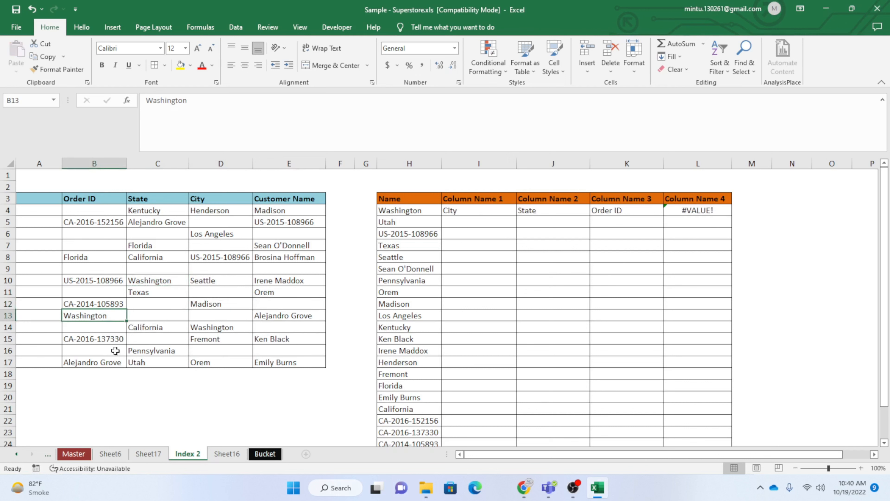
key("Delete")
left_click(519, 337)
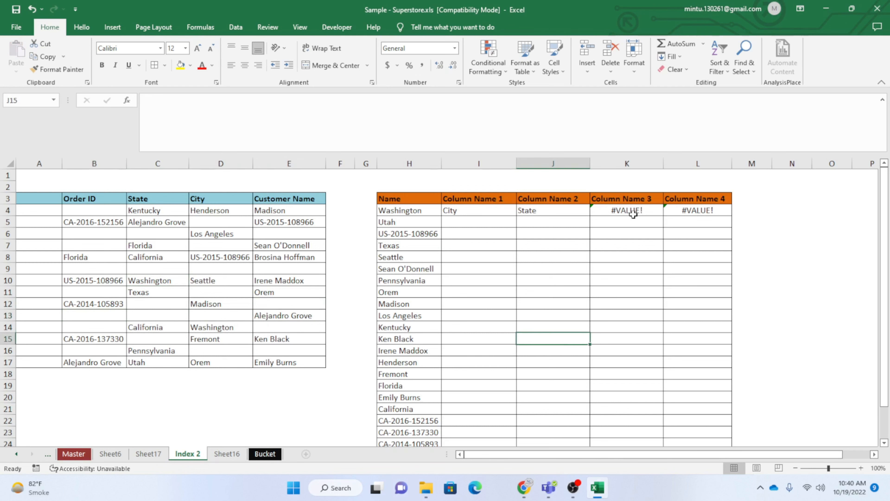
Examine the formulas in K4 and L4 under Column Name 3 and Column Name 4
left_click(624, 209)
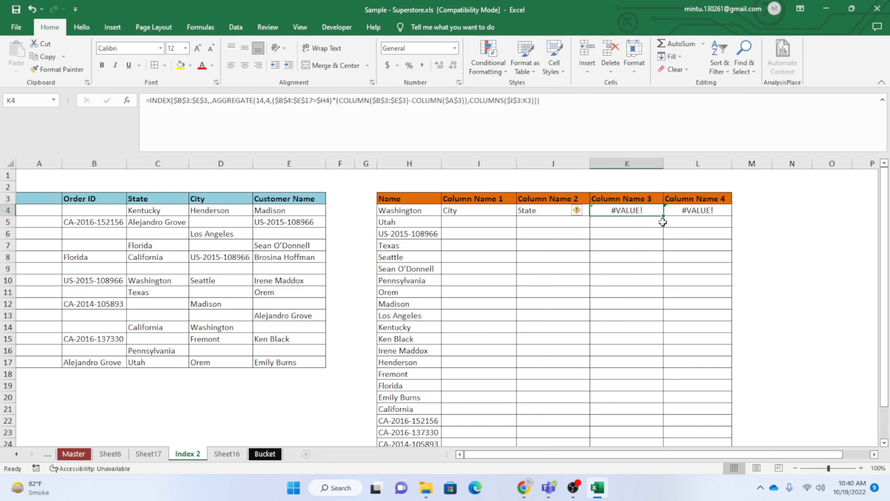
left_click(698, 210)
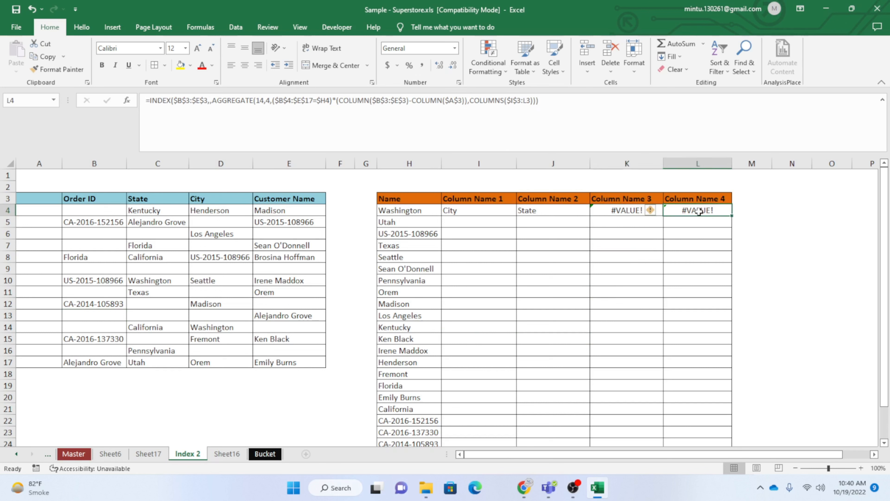
left_click(702, 225)
left_click(700, 212)
left_click(622, 211)
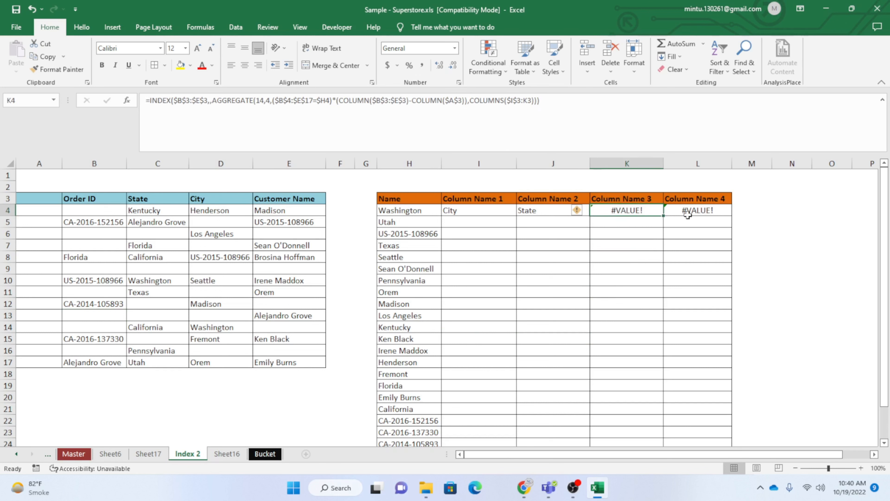
left_click(714, 212)
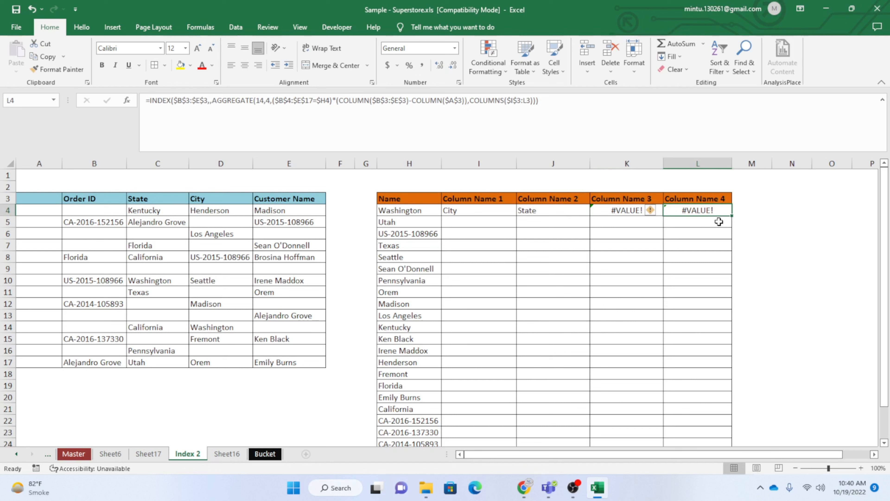
left_click(478, 270)
Wrap the I4 INDEX formula in IFERROR, with an empty string "" as the value returned on error
left_click(476, 211)
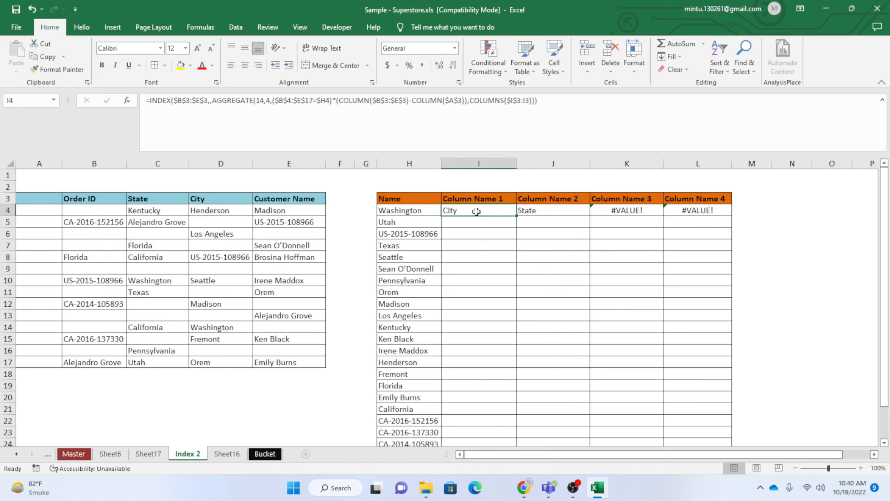
left_click(156, 102)
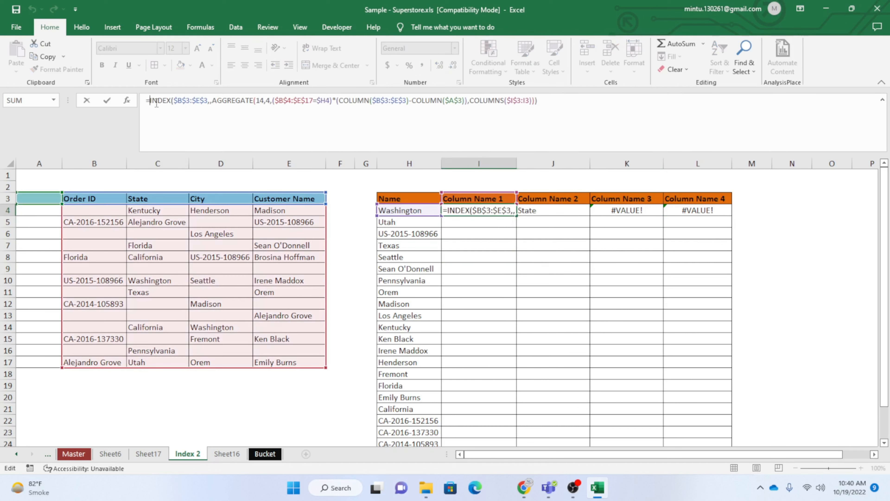
type("if")
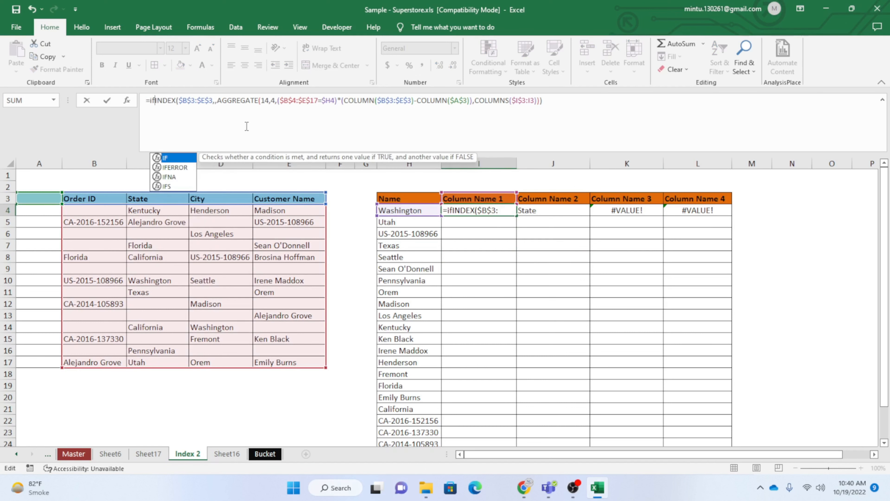
key("Down")
key("Tab")
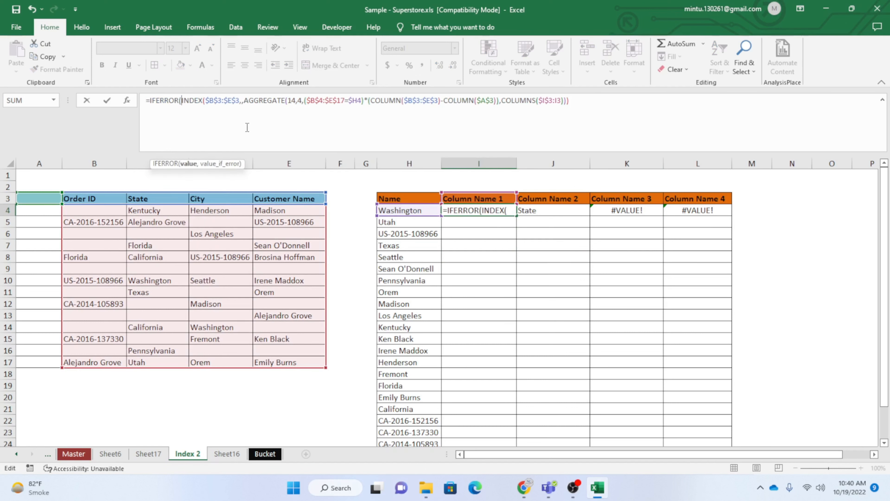
left_click(588, 103)
type(",\"\"")
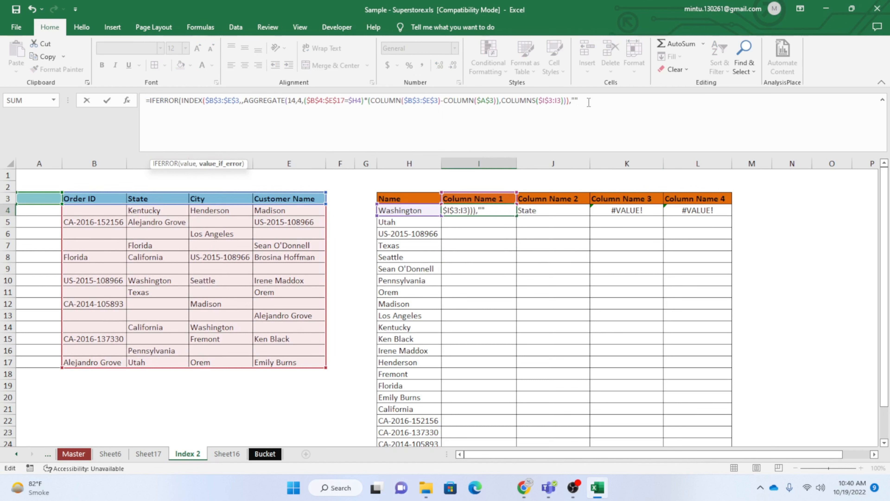
type(")")
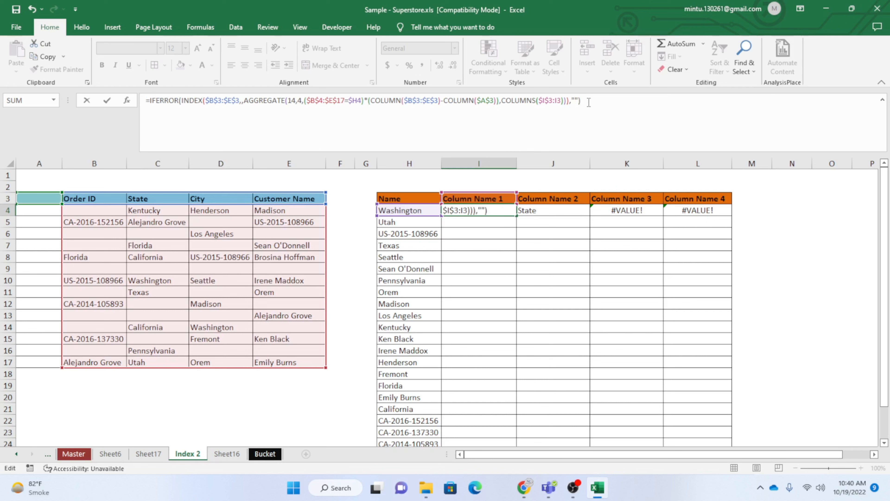
key("ctrl+Return")
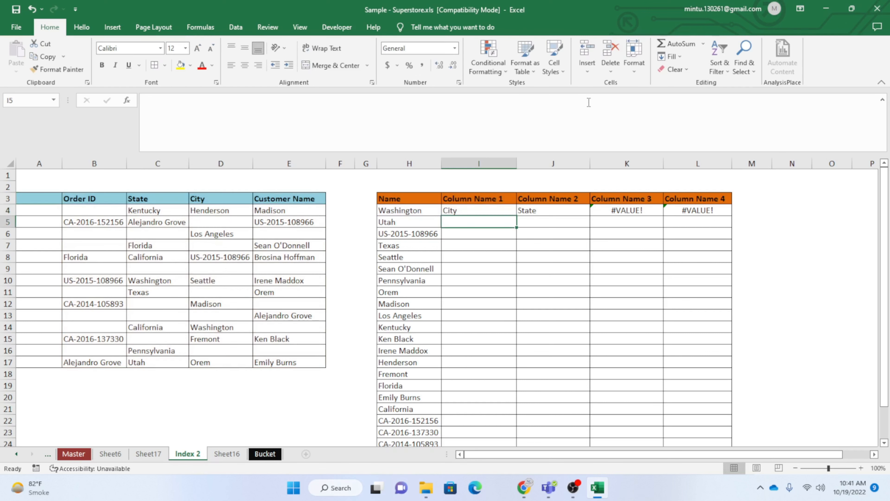
Fill the IFERROR formula from I4 across row 4 through L4
key("shift+Right")
key("shift+Right")
key("shift+Right")
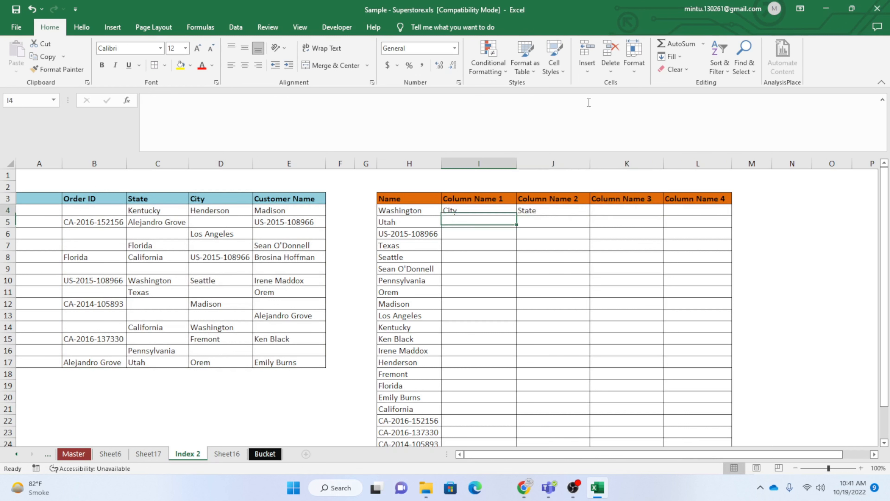
key("Right")
key("Right")
key("Right")
key("Right")
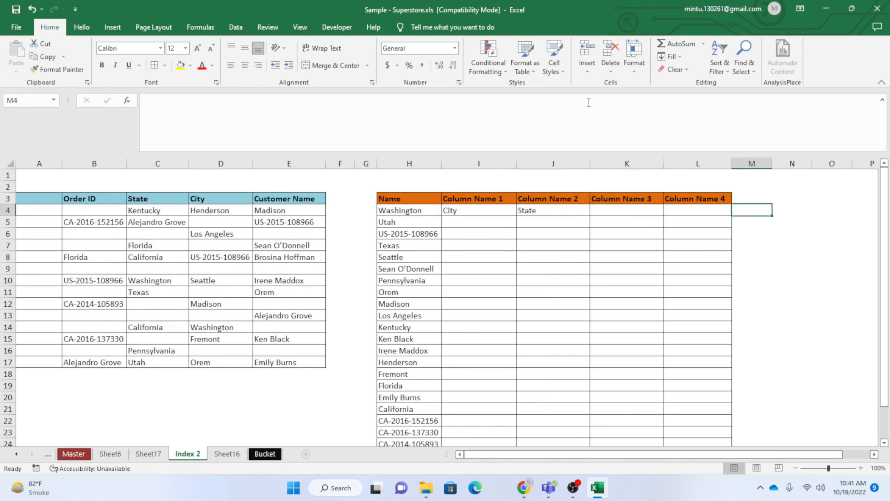
key("Left")
key("Left")
key("Left")
key("Left")
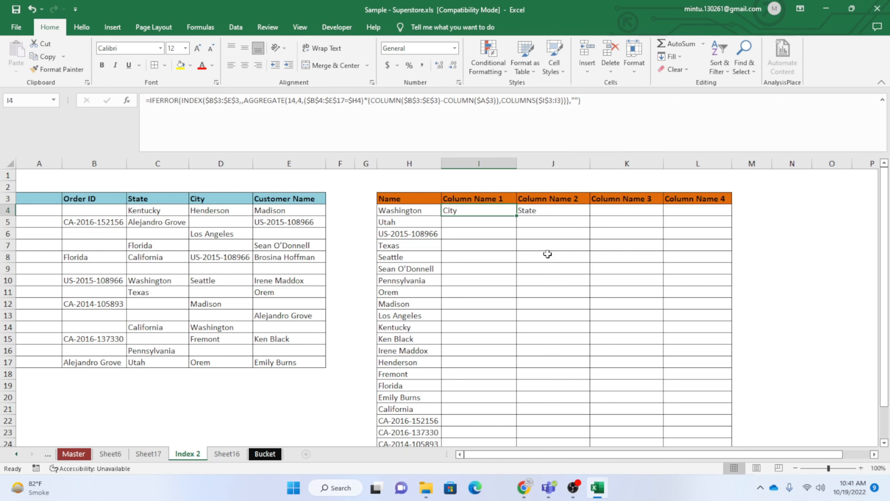
Review the results and formulas in I4 and J4 for Washington
left_click(483, 233)
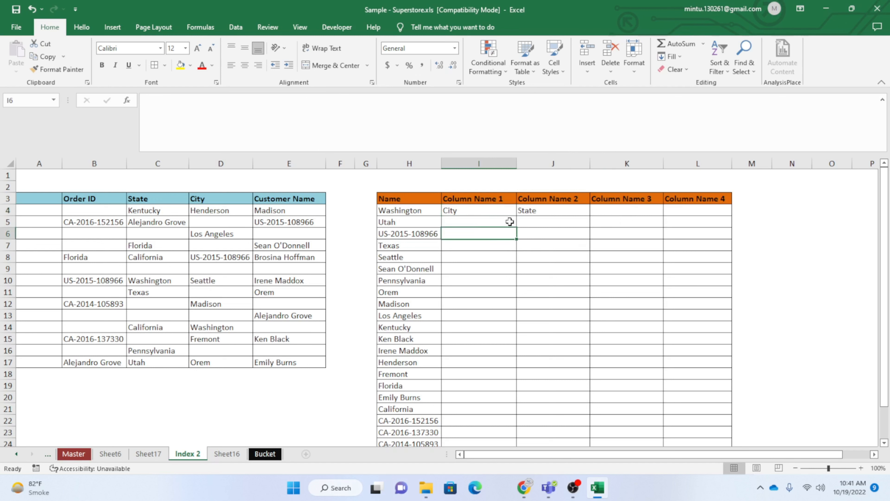
left_click(545, 210)
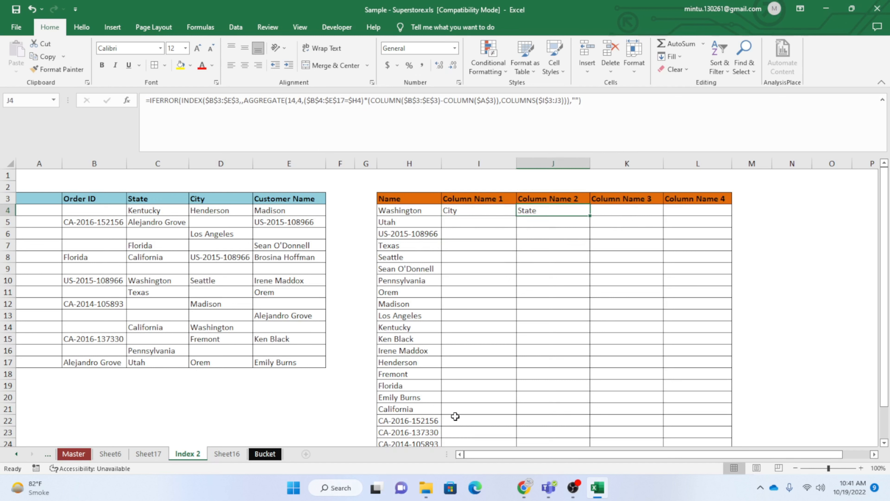
left_click(502, 253)
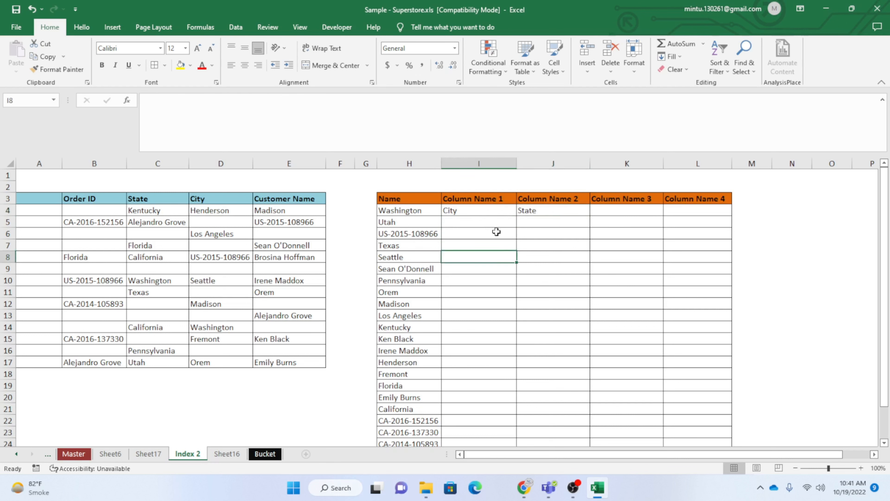
left_click_drag(470, 210, 531, 212)
left_click(575, 272)
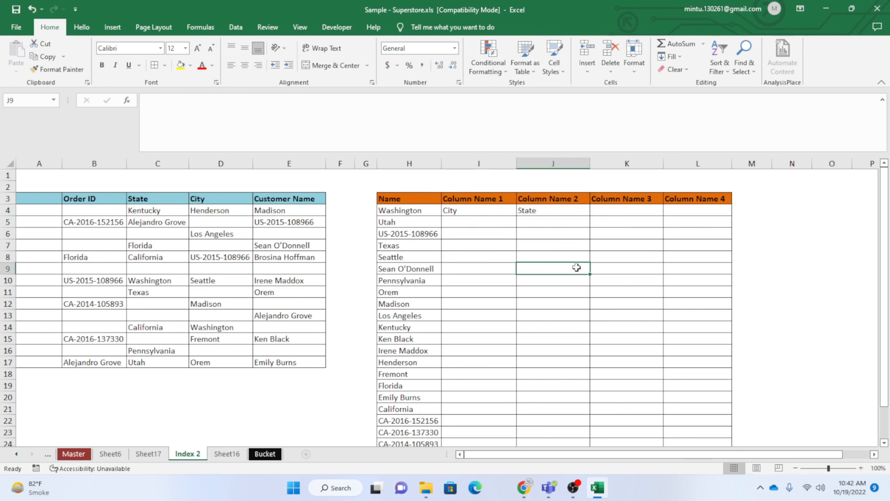
left_click(484, 209)
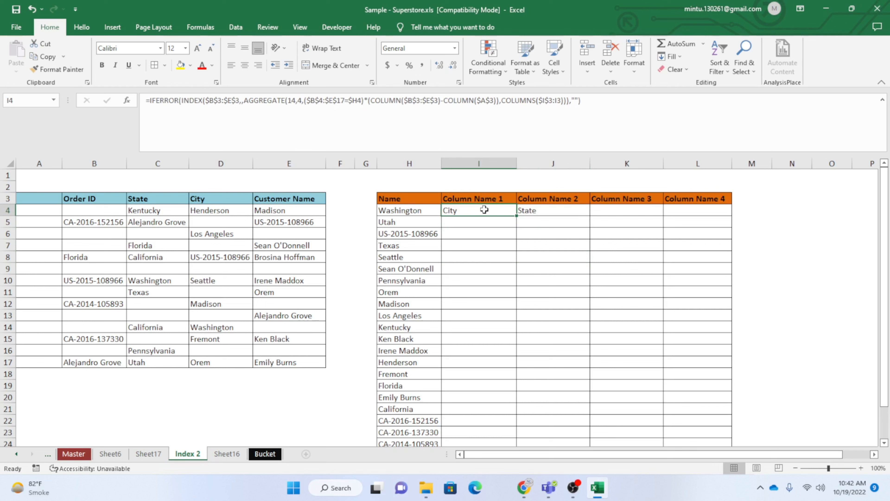
Widen column G slightly and examine the lookup name in H4 against the source data range B4:E17
left_click(365, 210)
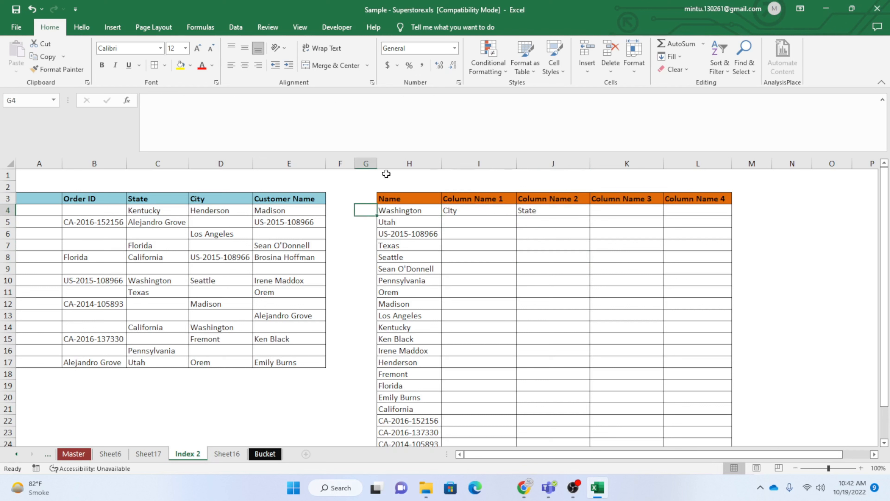
left_click_drag(378, 165, 383, 164)
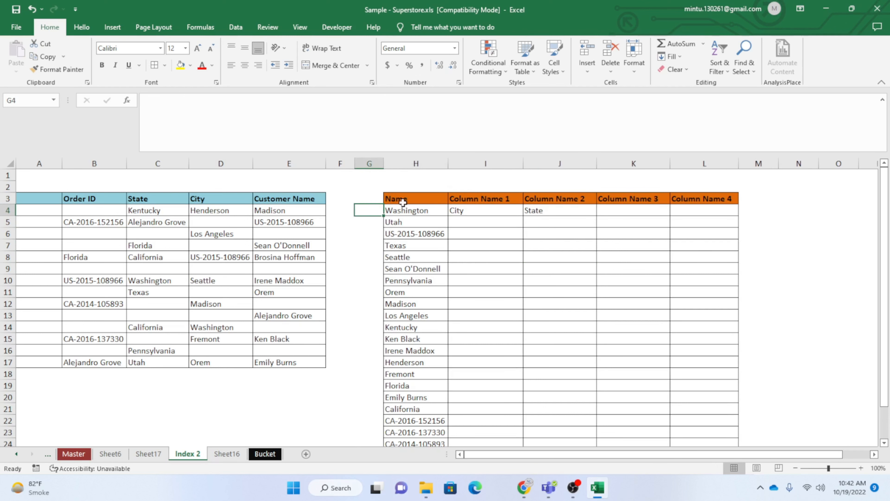
left_click(410, 212)
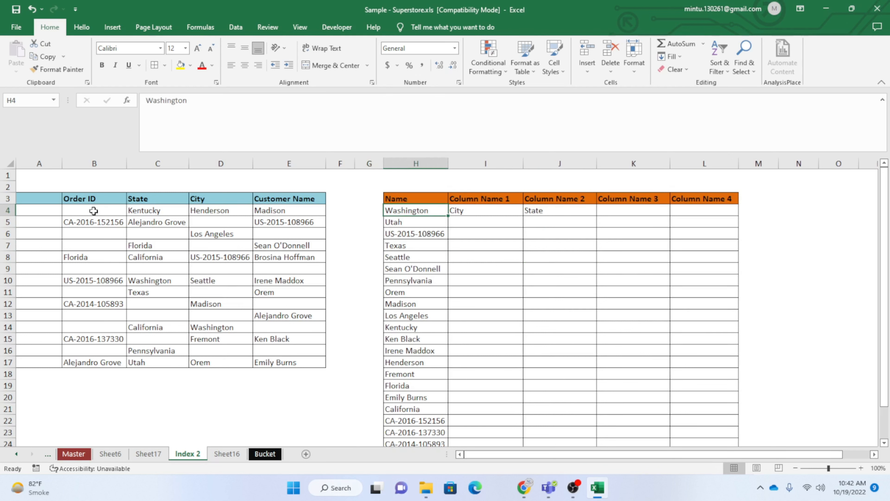
left_click(91, 210)
left_click_drag(163, 210, 301, 364)
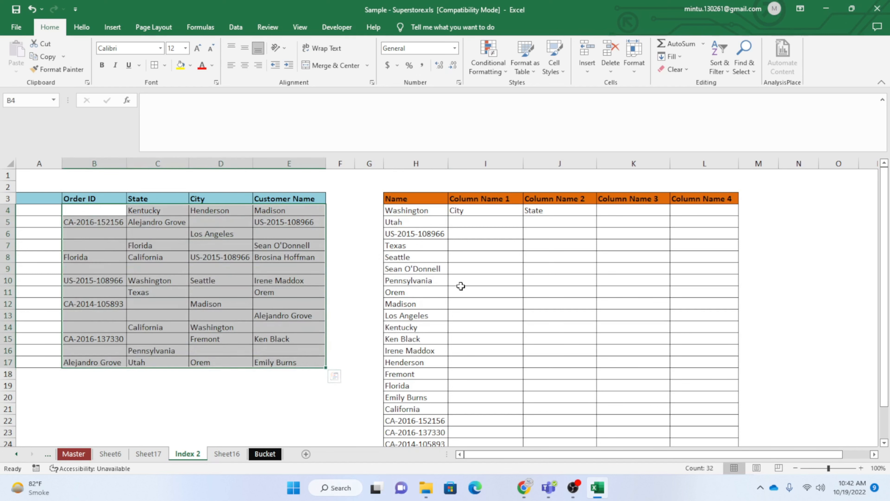
left_click(490, 265)
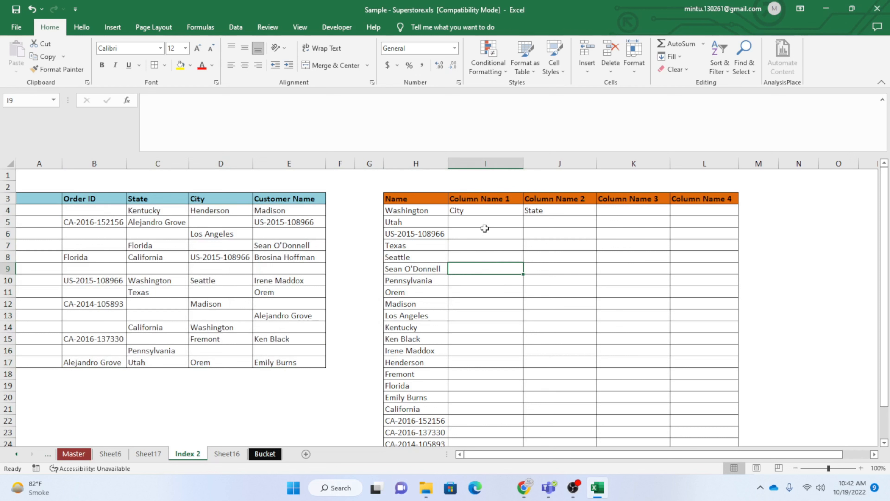
Start a COUNTIF formula in G4, beside the Washington name
left_click(369, 210)
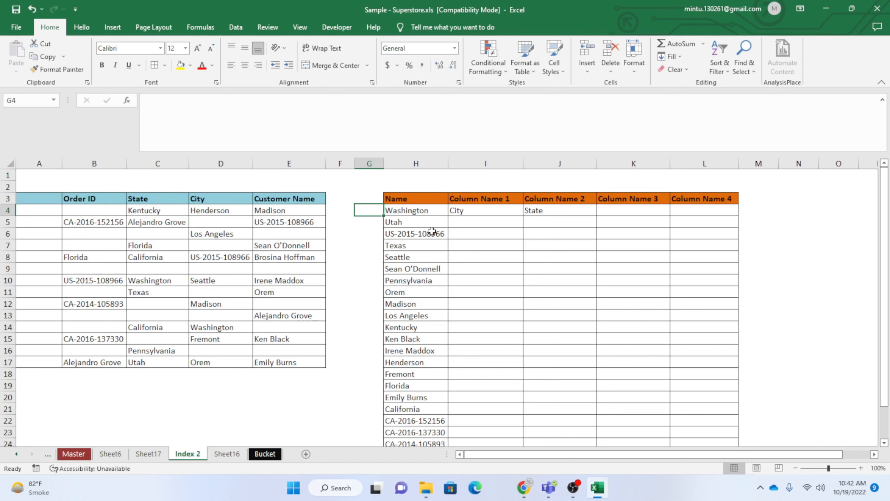
type("=coun")
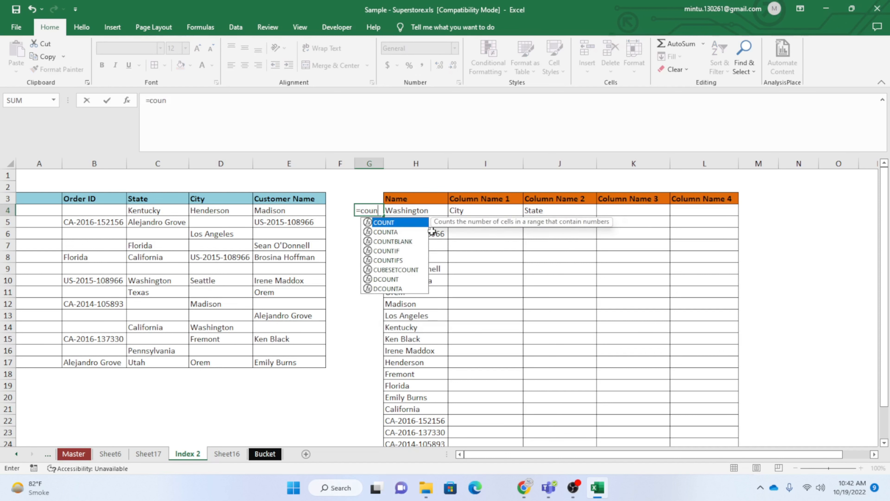
key("Down")
key("Down")
key("Down")
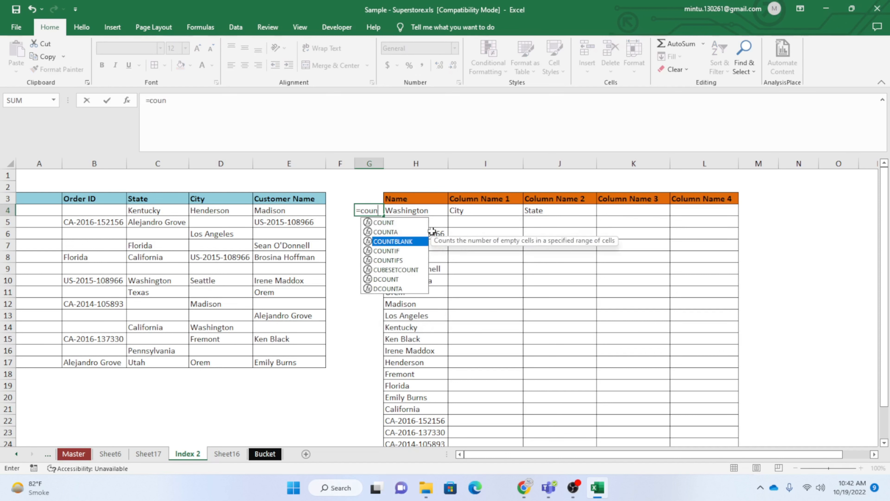
key("Tab")
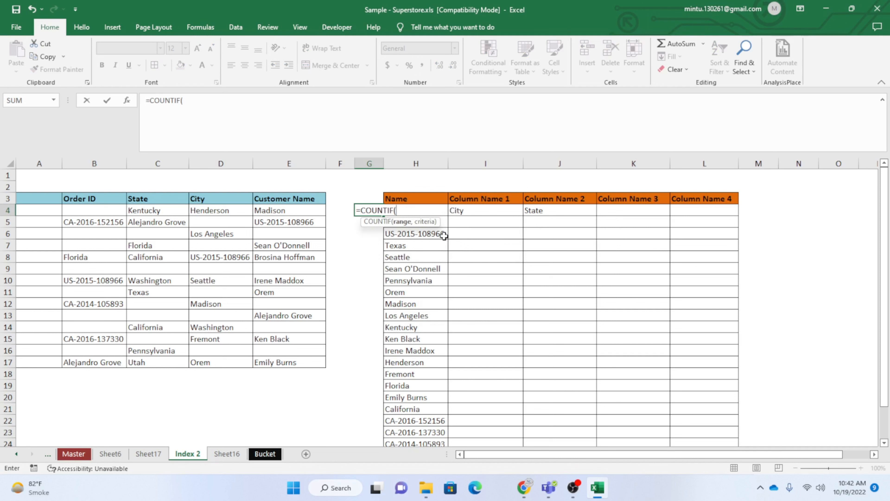
Try to complete the G4 COUNTIF with $H4 as the range and $B$4:$E$17 as the criteria
left_click(428, 235)
key("Up")
key("Up")
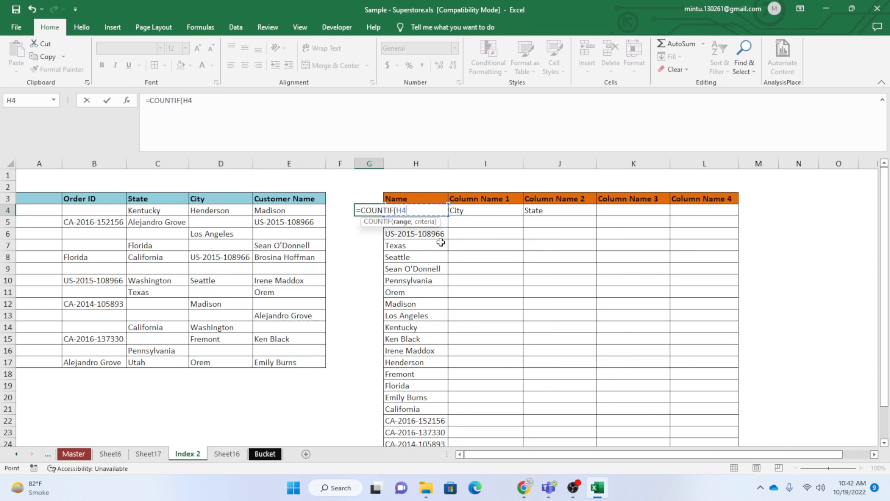
type(",")
left_click_drag(105, 213, 272, 362)
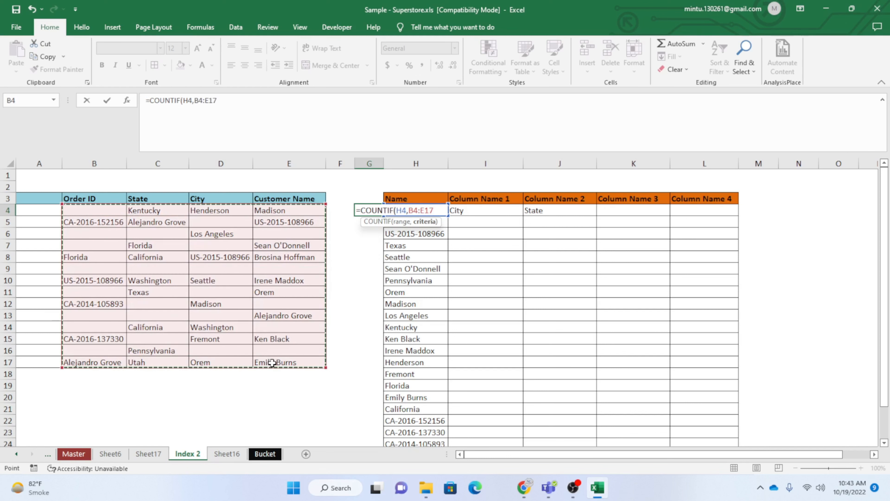
key("F4")
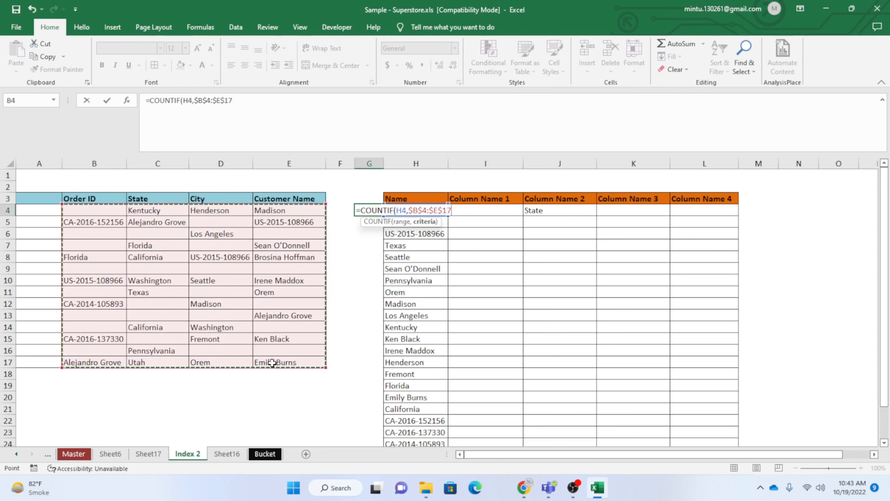
left_click(185, 101)
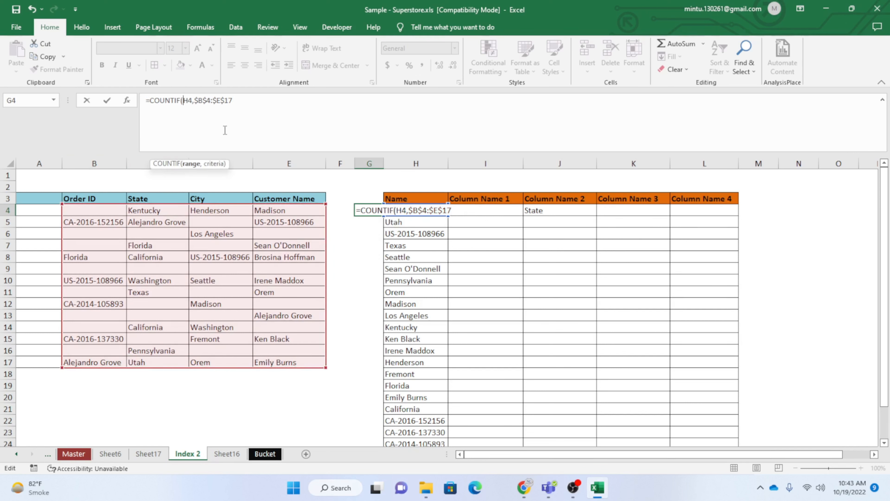
type("$17")
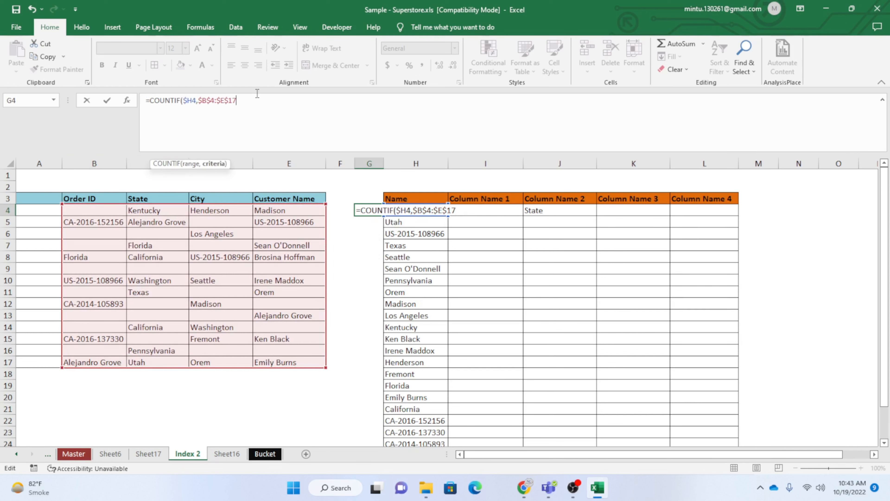
type(")")
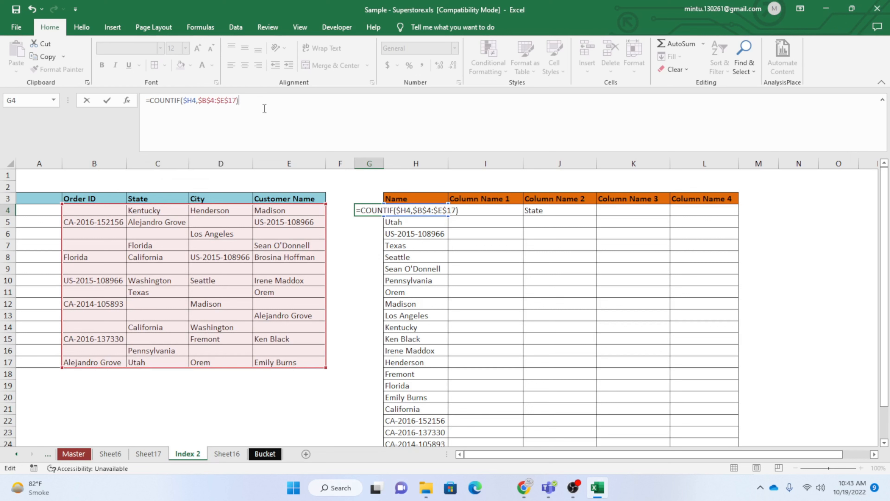
key("Return")
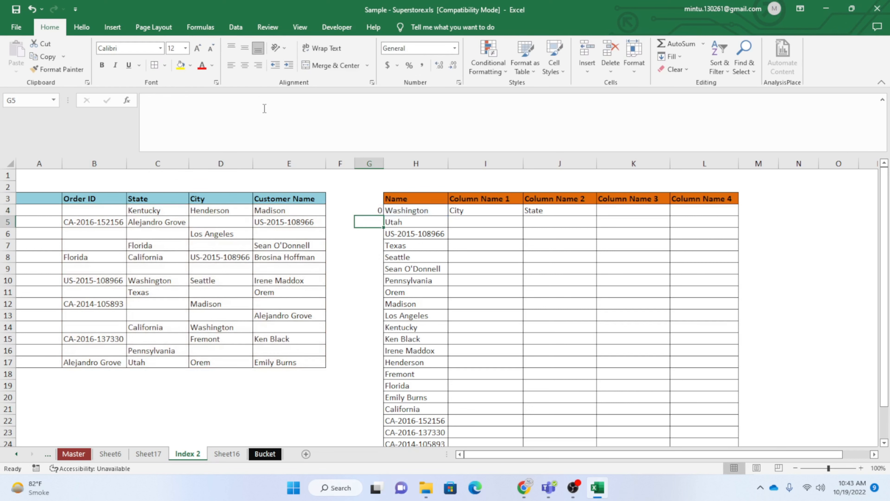
Clear the COUNTIF arguments in G4 and set the range to the absolute source data $B$4:$E$17
key("Up")
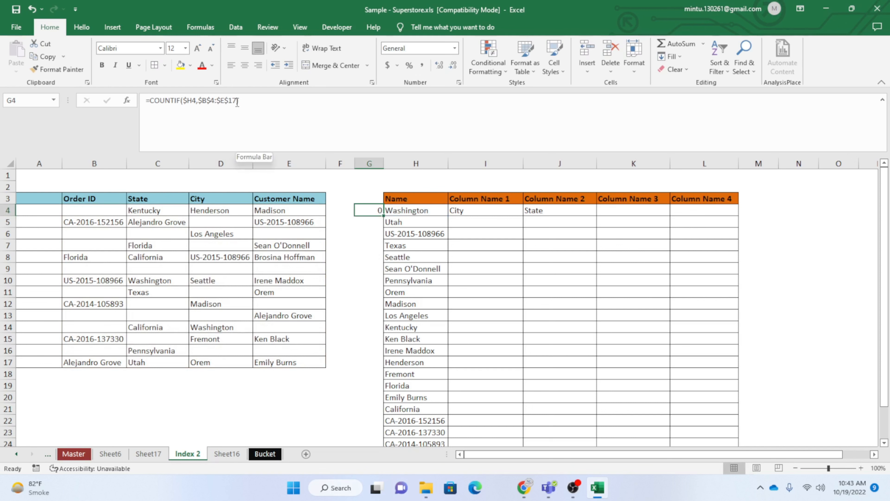
left_click_drag(237, 101, 183, 102)
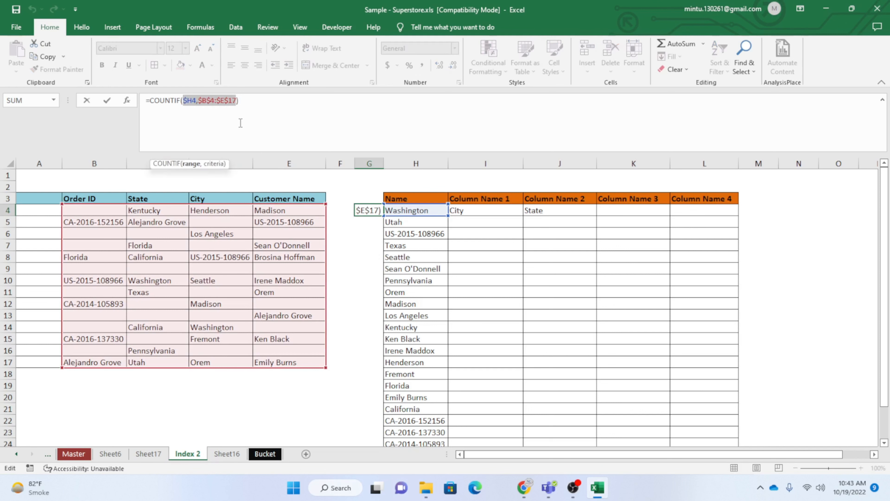
key("BackSpace")
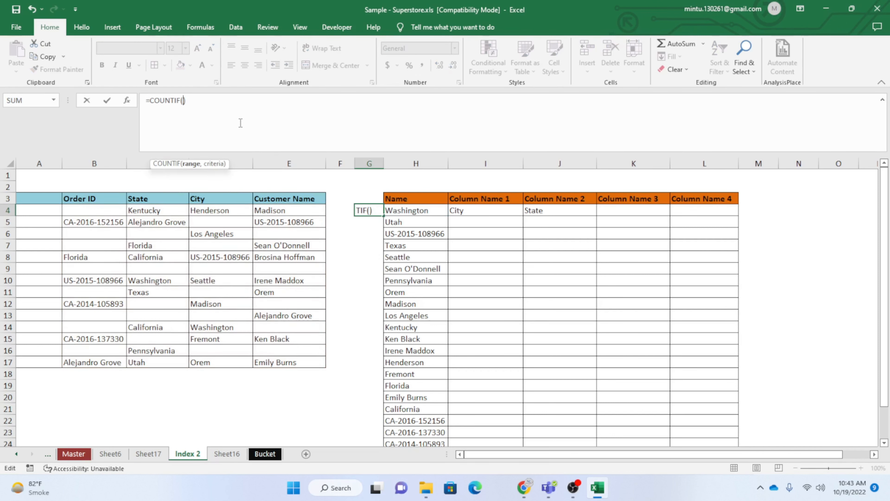
key("Right")
key("Left")
left_click_drag(84, 207, 288, 362)
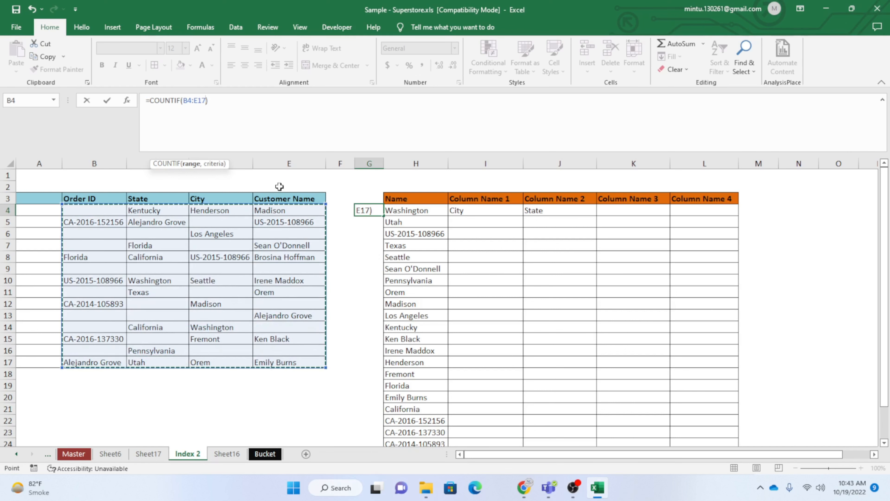
key("F4")
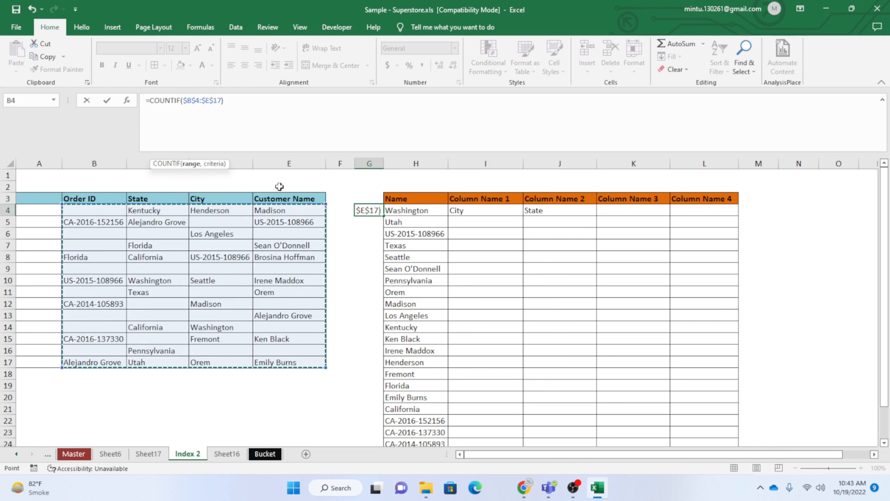
type(",")
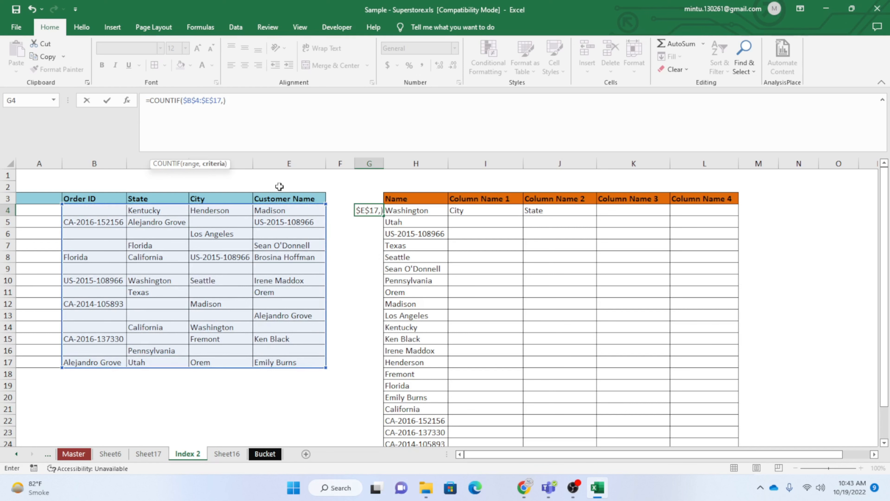
Set the COUNTIF criteria in G4 to the lookup name $H4 and enter the formula
left_click(428, 210)
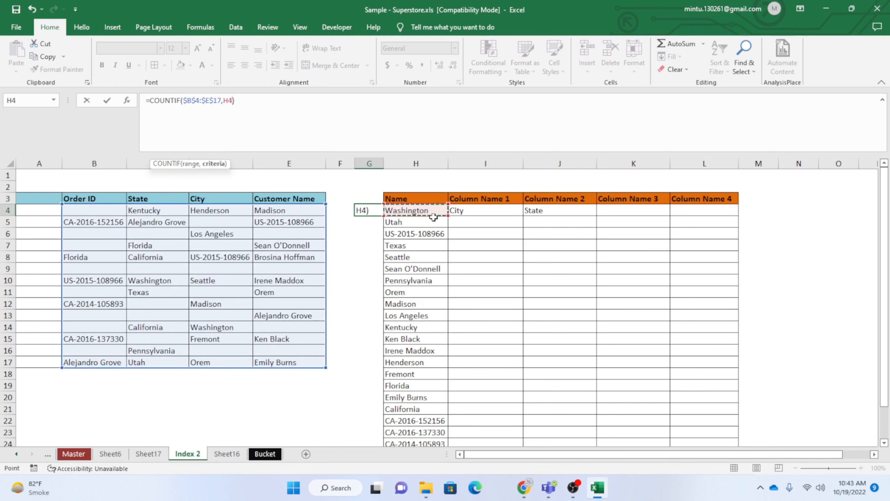
left_click(225, 100)
type("$")
left_click(256, 104)
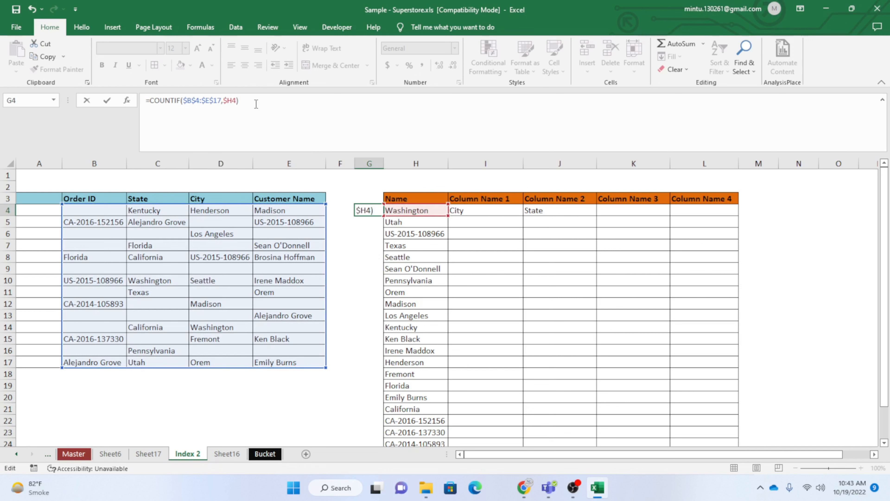
key("Return")
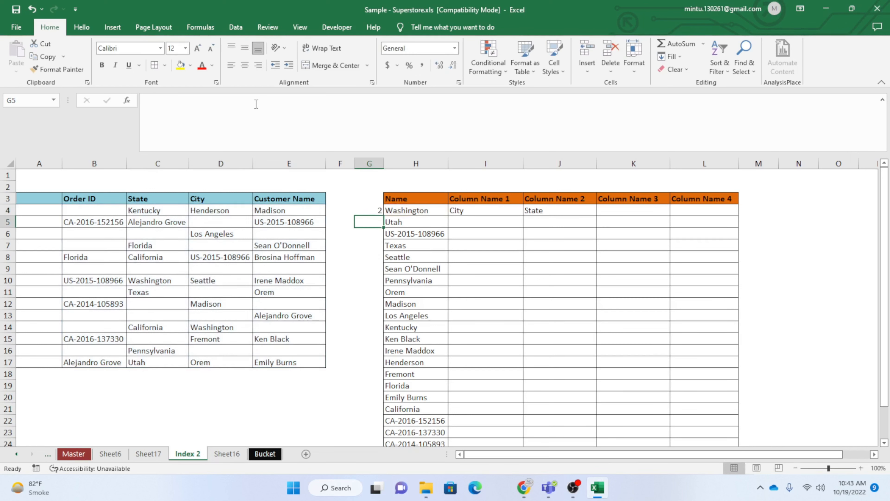
Fill the COUNTIF formula from G4 down column G through G26, the last name in the list
key("Up")
key("shift+Down")
key("shift+Down")
key("shift+Down")
key("shift+Down")
key("shift+Down")
key("shift+Down")
key("shift+Down")
key("shift+Down")
key("shift+Down")
key("shift+Down")
key("shift+Down")
key("shift+Down")
key("shift+Down")
key("shift+Down")
key("shift+Down")
key("shift+Down")
key("shift+Down")
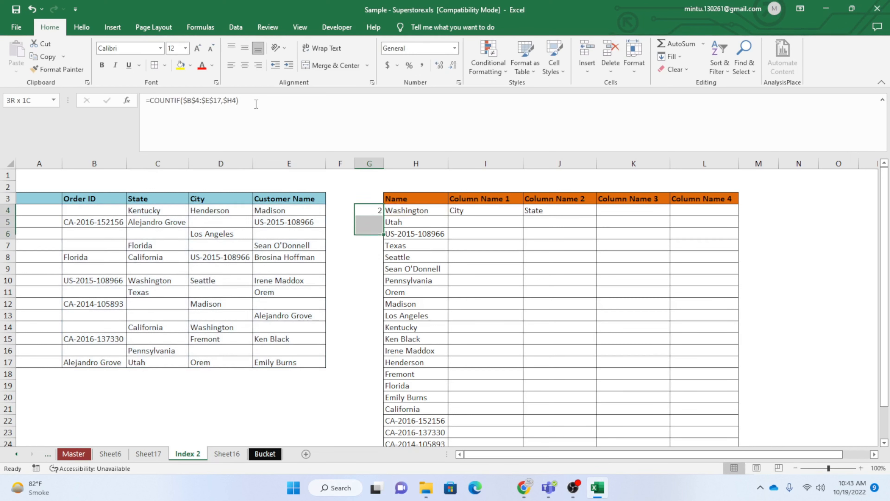
key("shift+Down")
key("shift+Down")
key("shift+Down")
key("shift+Down")
key("shift+Down")
key("shift+Down")
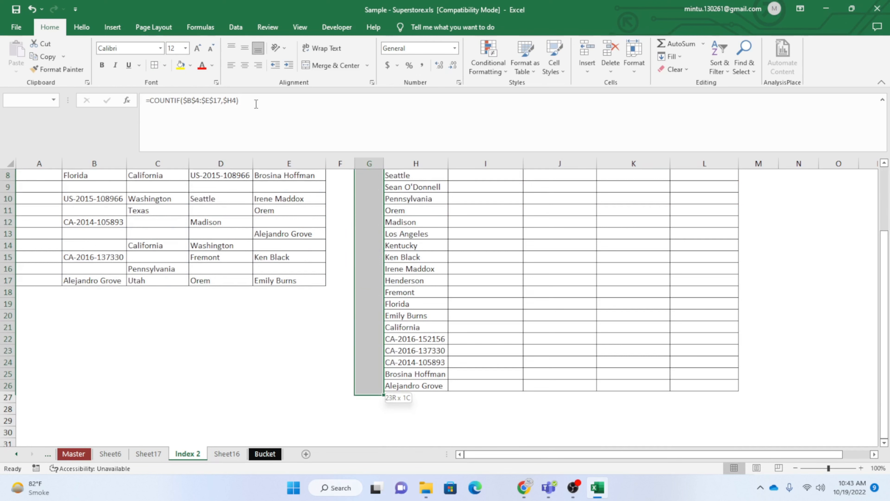
key("ctrl+d")
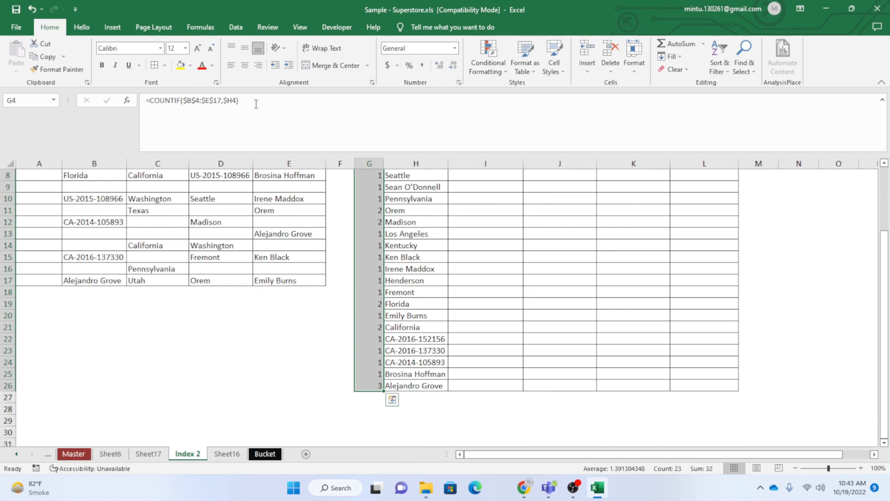
key("Up")
key("Up")
key("Down")
key("Down")
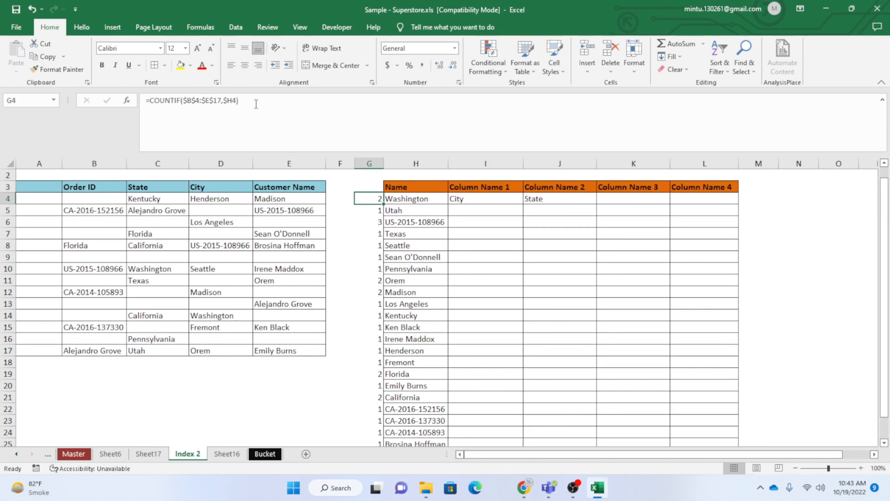
key("Down")
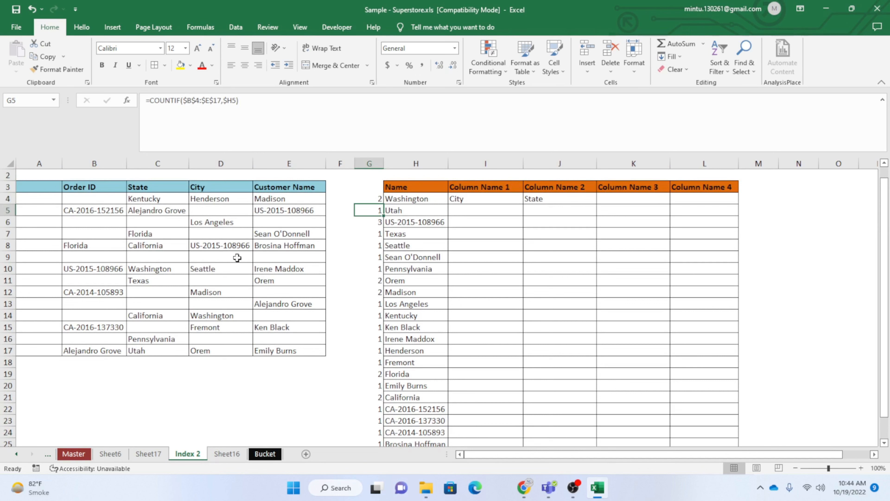
Copy Washington from C10 into E12 and B14, and check its count in G4
left_click(164, 271)
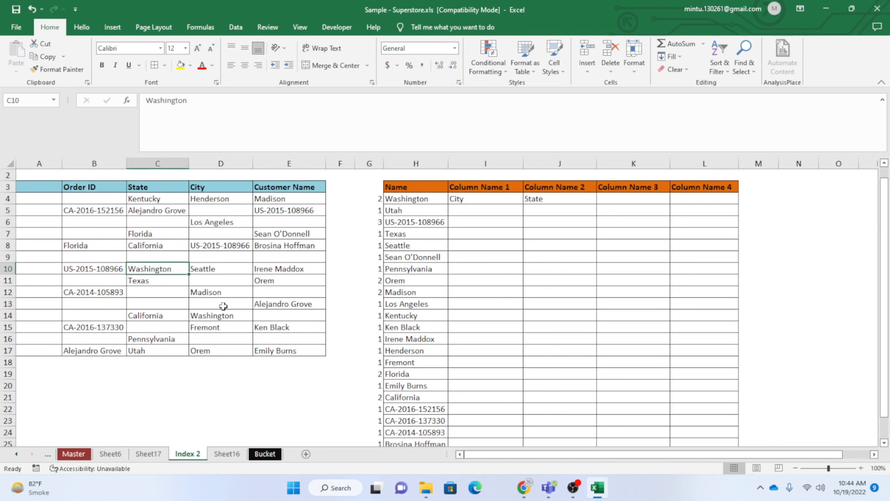
key("ctrl+c")
left_click(291, 293)
key("ctrl+v")
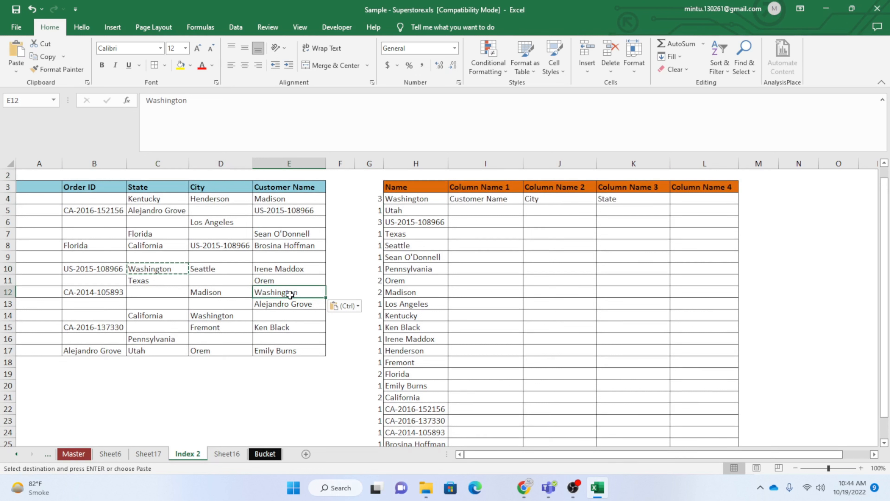
left_click(144, 271)
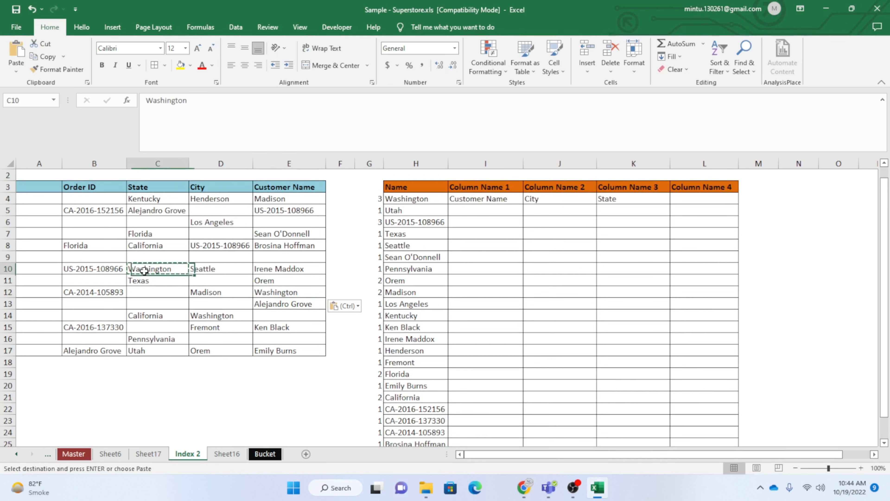
left_click(87, 315)
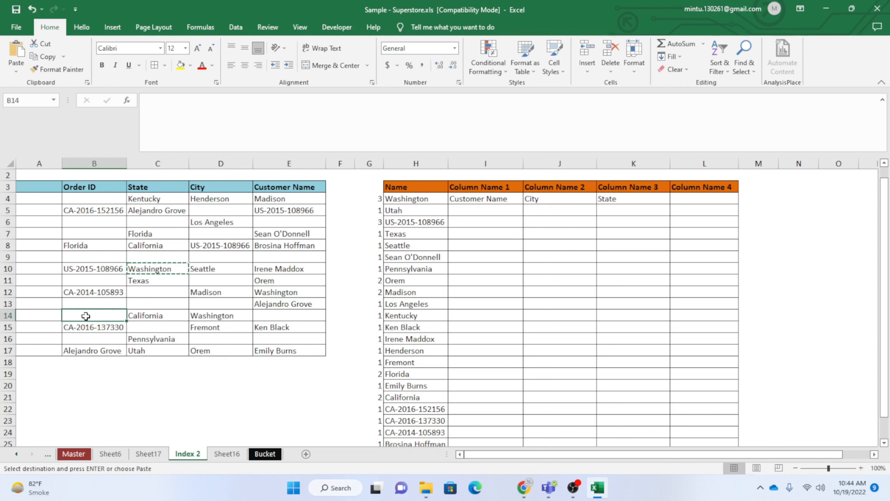
key("ctrl+v")
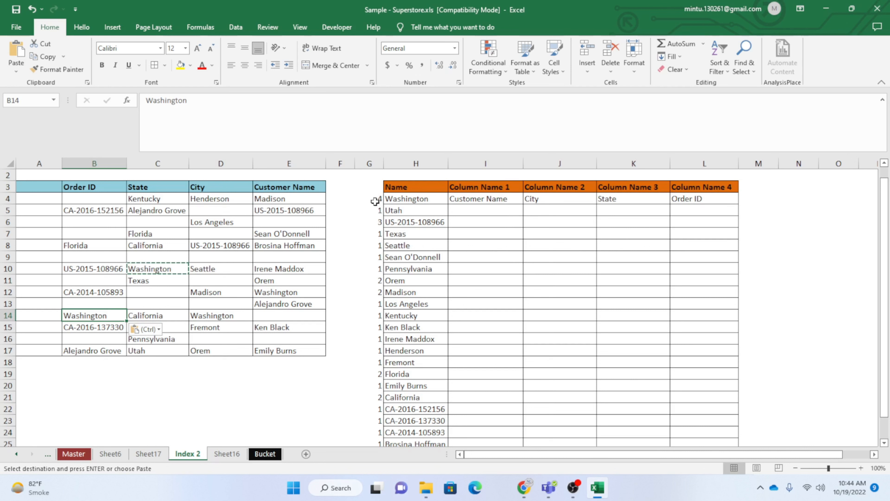
left_click(375, 200)
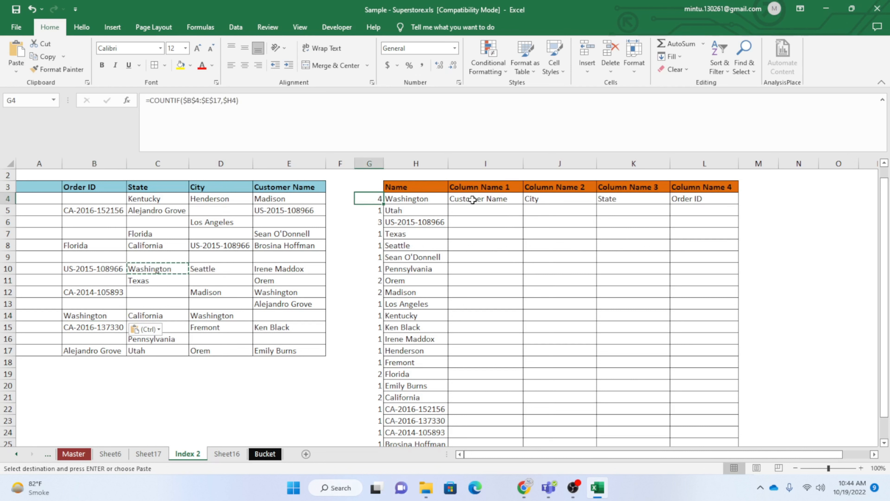
Remove the IFERROR wrapper and its "" fallback from the INDEX formula in I4
left_click(472, 199)
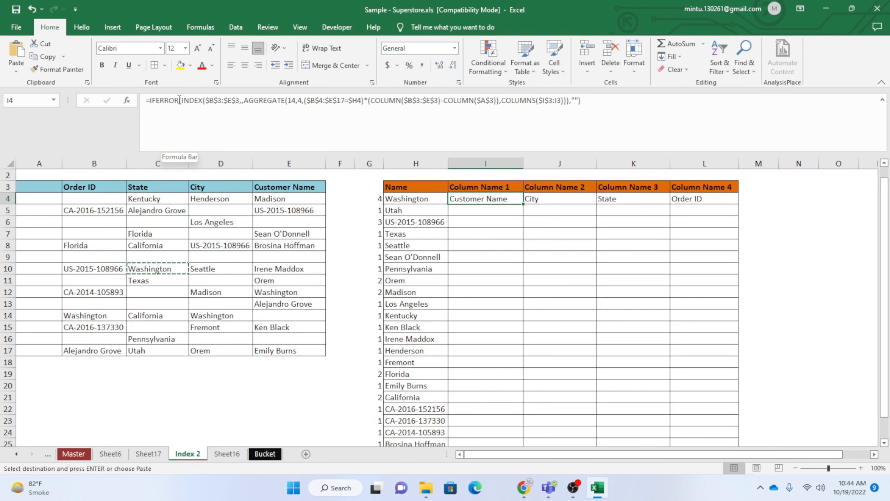
left_click_drag(180, 100, 150, 102)
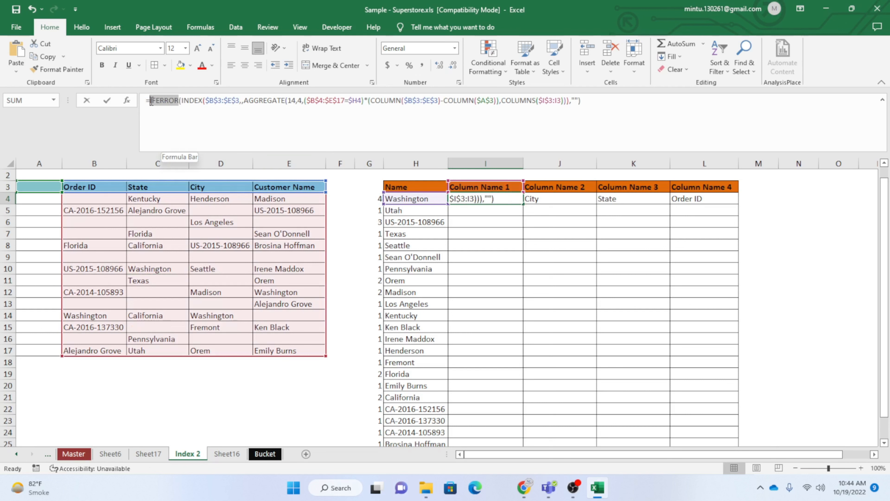
key("BackSpace")
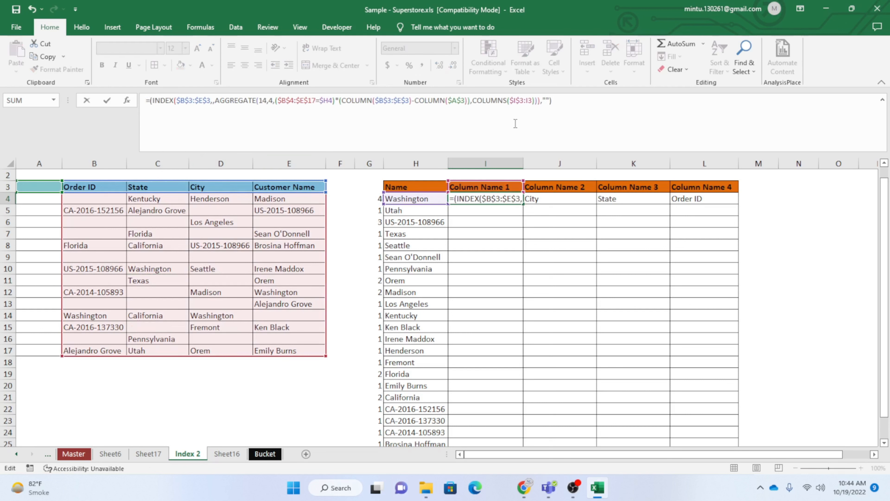
left_click(558, 103)
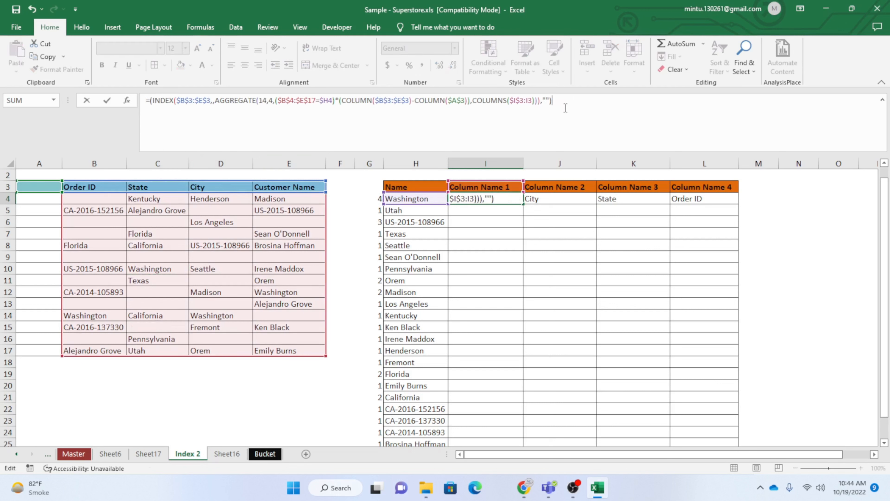
key("BackSpace")
Wrap the INDEX formula in I4 in an IF function with the logical test H4>G4
left_click(150, 100)
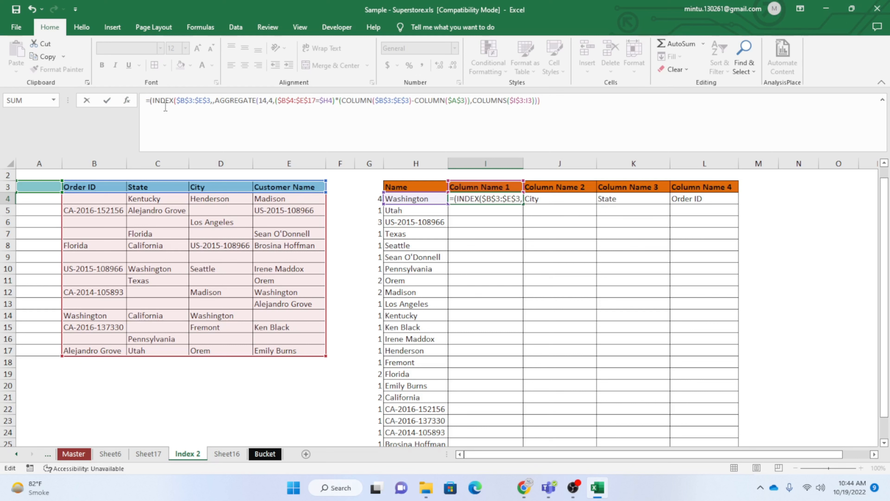
type("if")
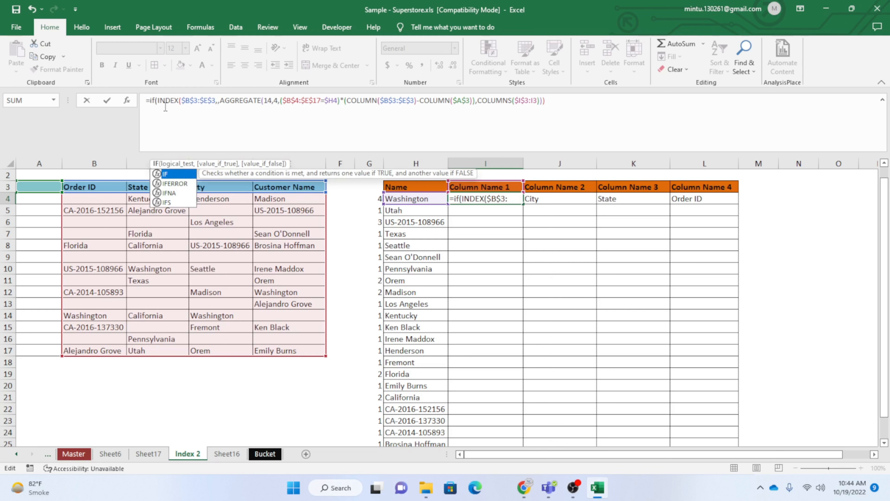
key("Right")
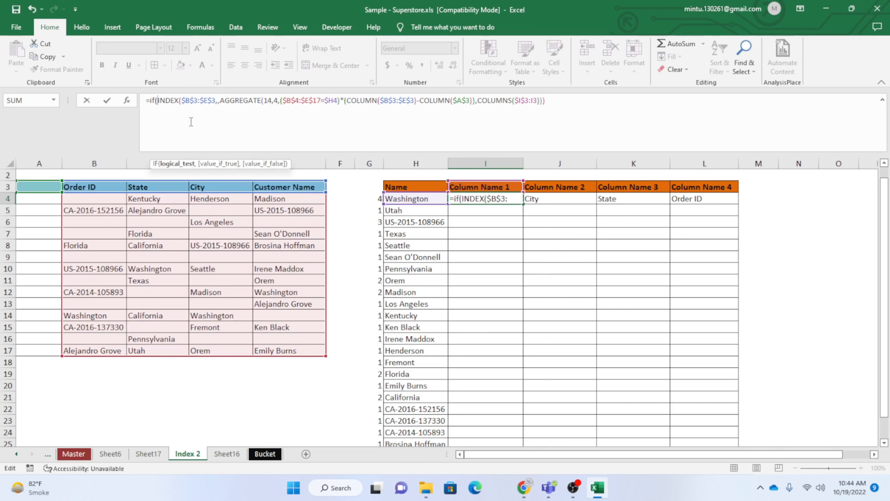
left_click(404, 199)
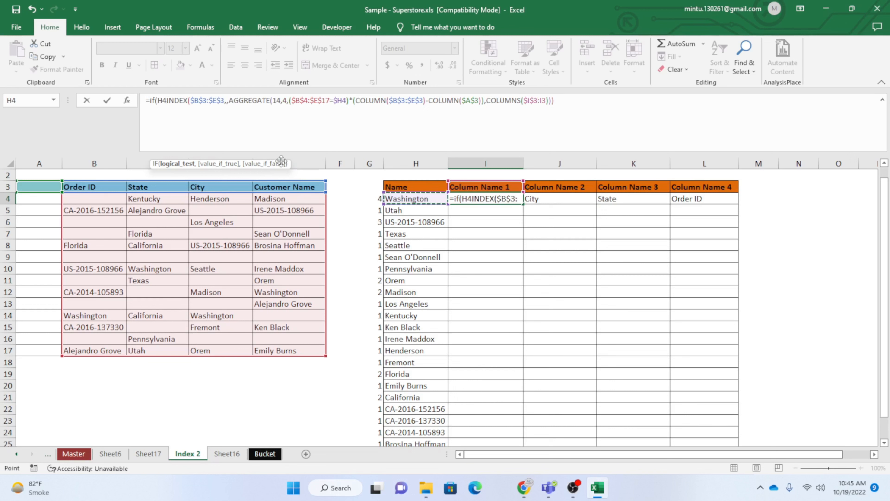
type(">")
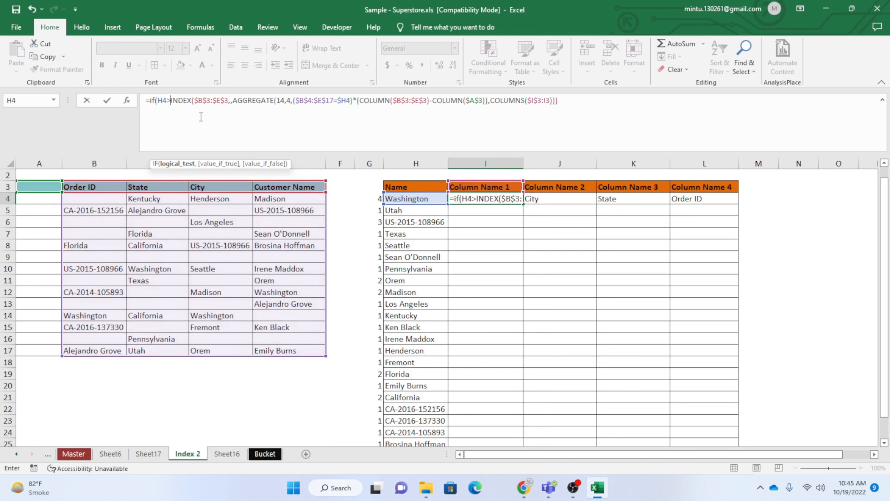
left_click(377, 200)
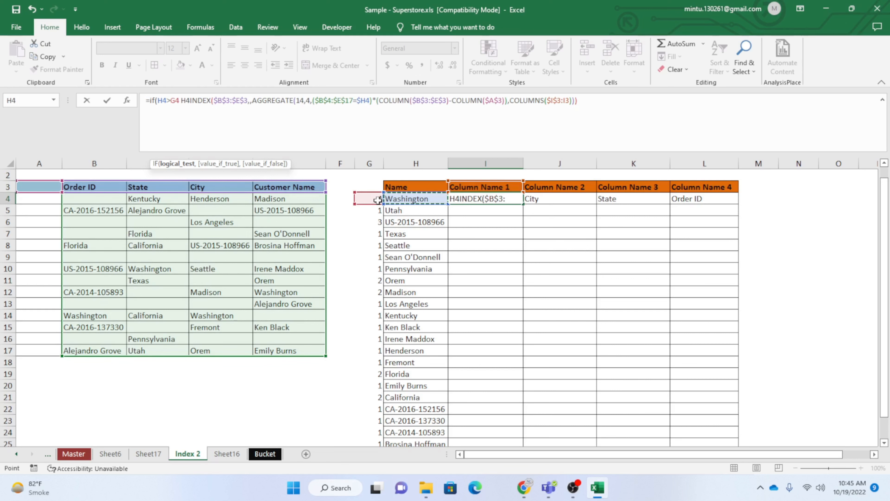
key("BackSpace")
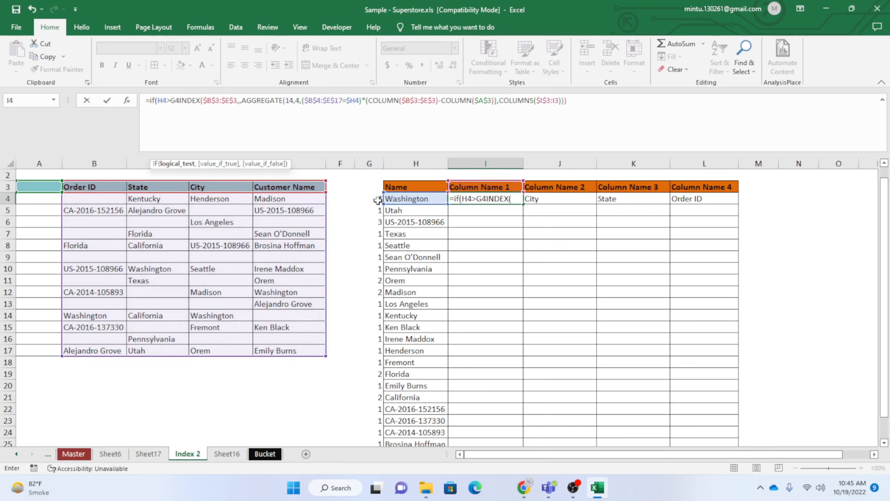
Set the IF in I4 to return "" when true and the INDEX result when false, and close its parenthesis
type(",")
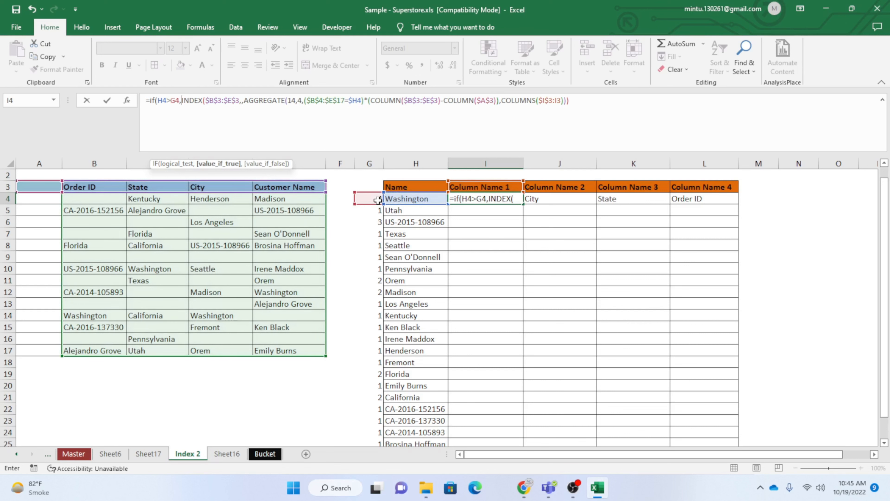
type("\"\"")
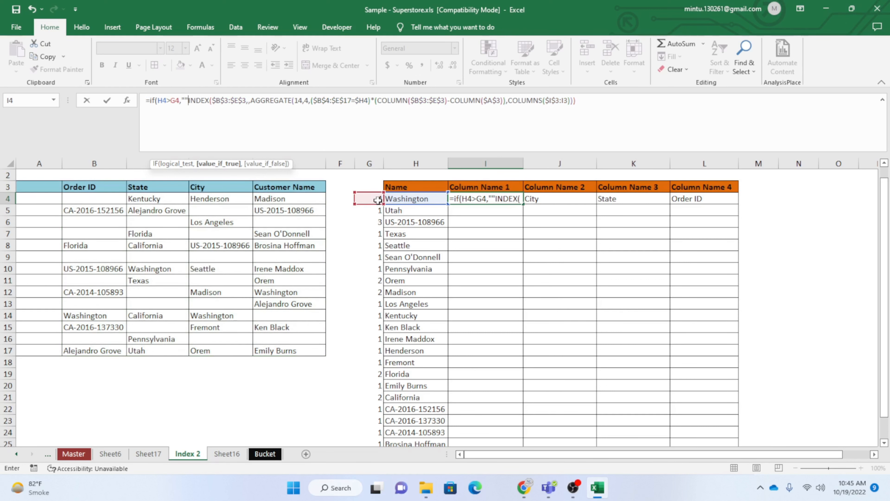
type(",")
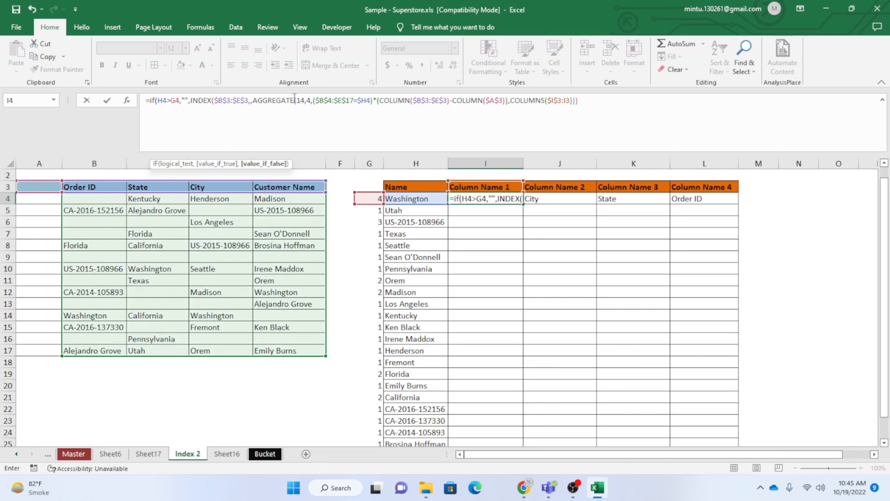
left_click(621, 115)
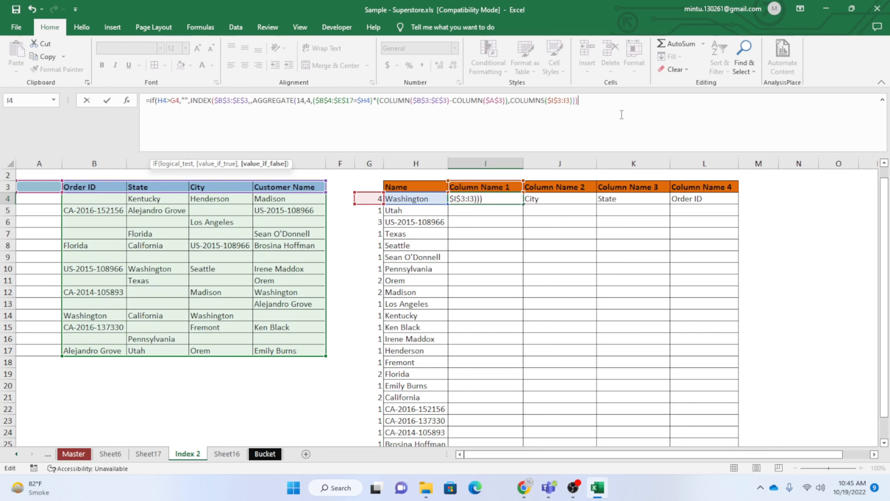
type(")")
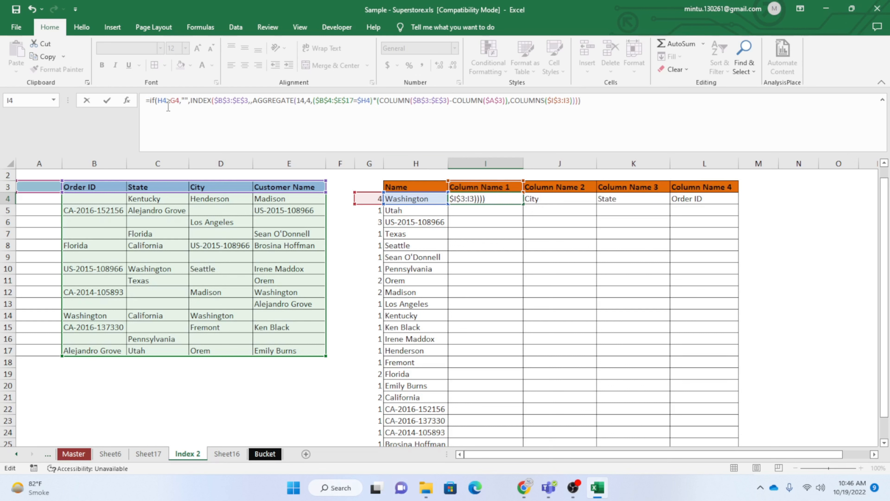
left_click(180, 100)
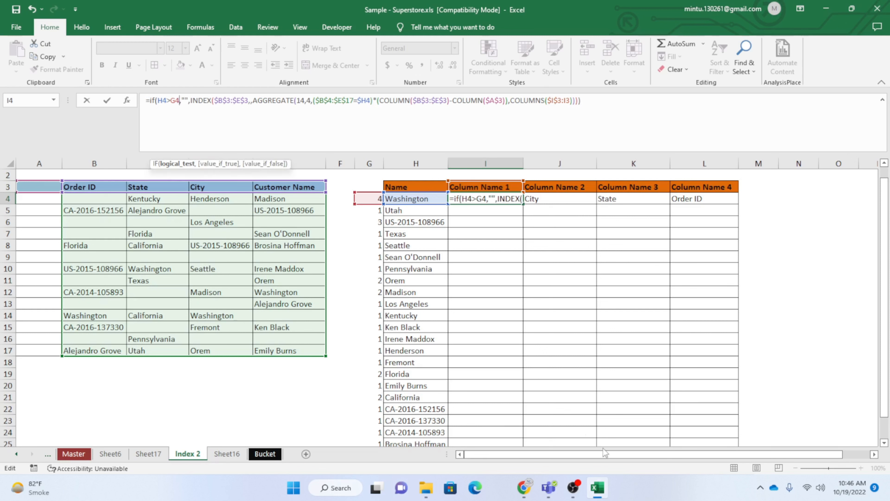
left_click(573, 487)
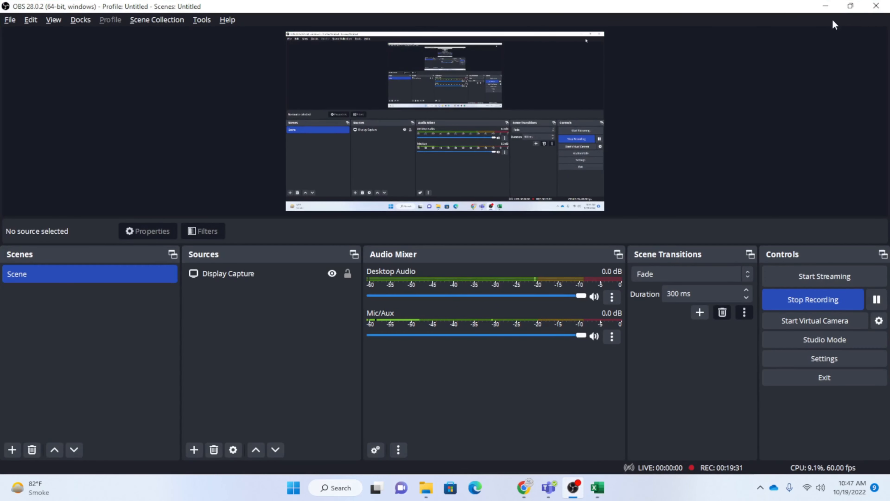
left_click(825, 6)
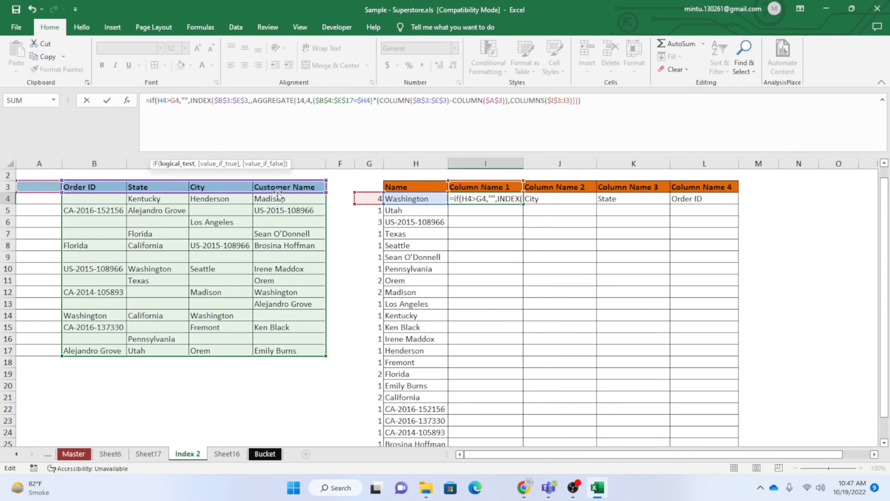
Replace the IF's logical test in I4 with the start of a COLUMNS function
key("BackSpace")
key("BackSpace")
key("BackSpace")
key("BackSpace")
key("BackSpace")
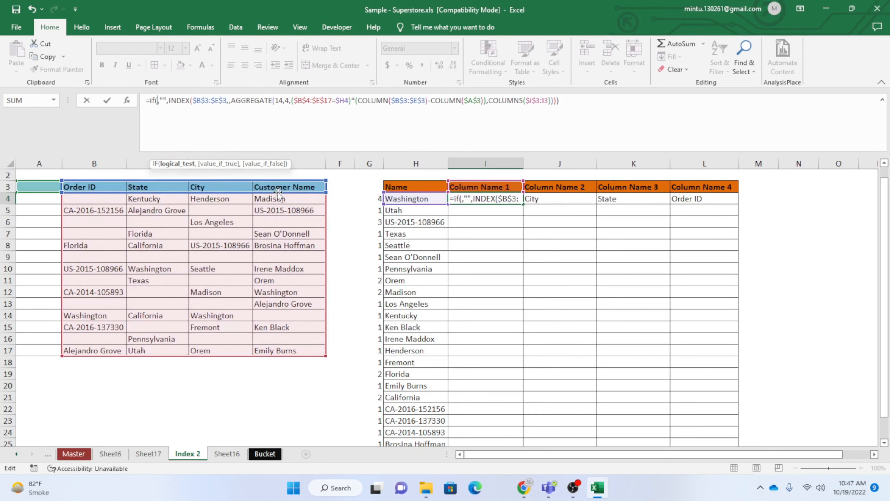
type("colum")
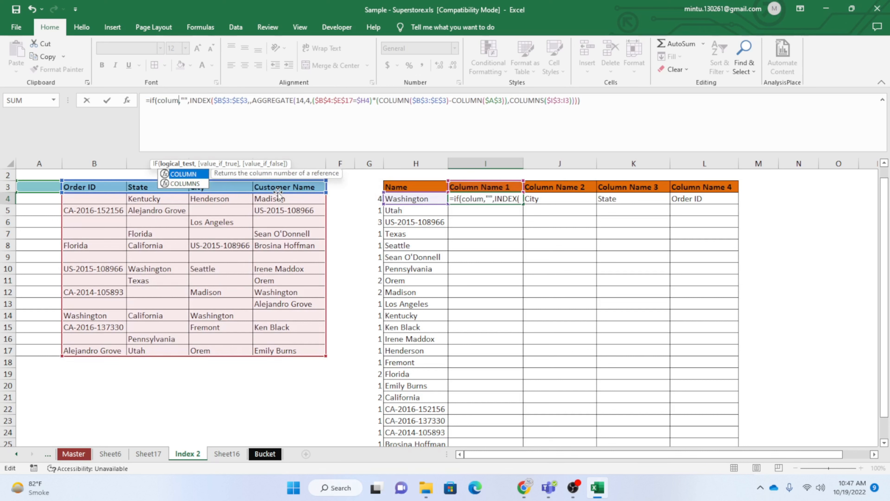
key("Down")
key("Tab")
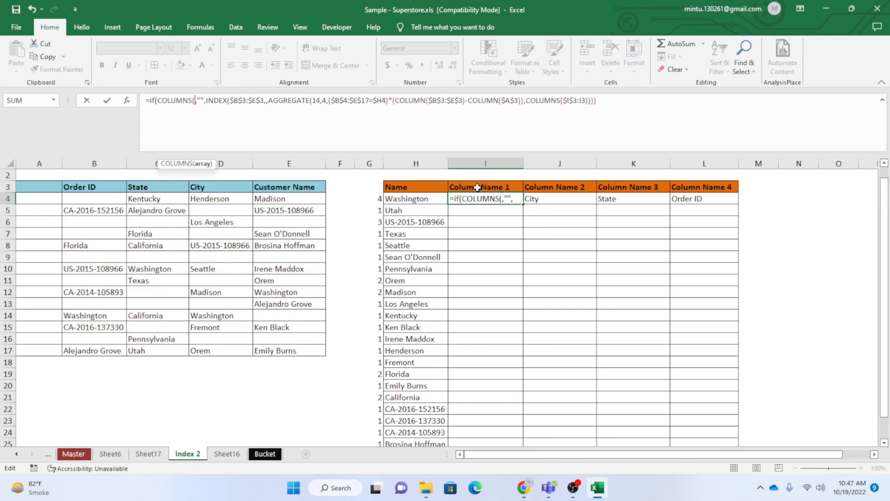
Enter the range I3:I3 as the COLUMNS array in the IF test
left_click(466, 184)
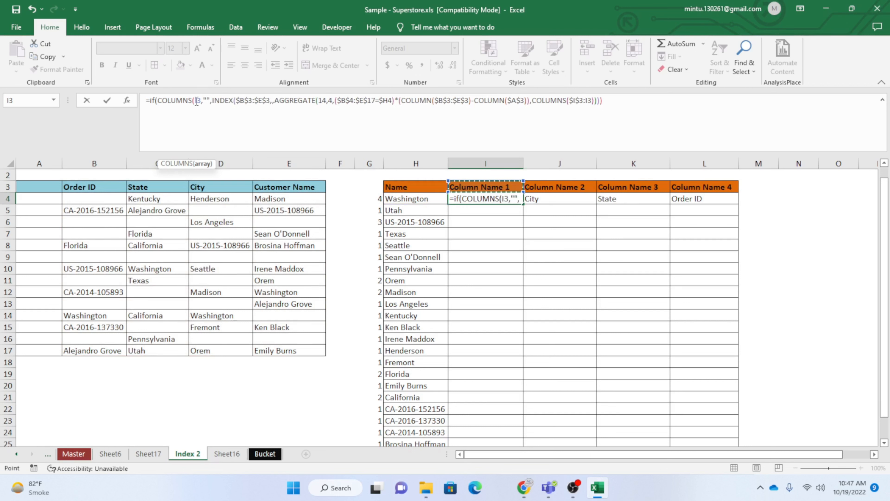
left_click(197, 112)
type(":")
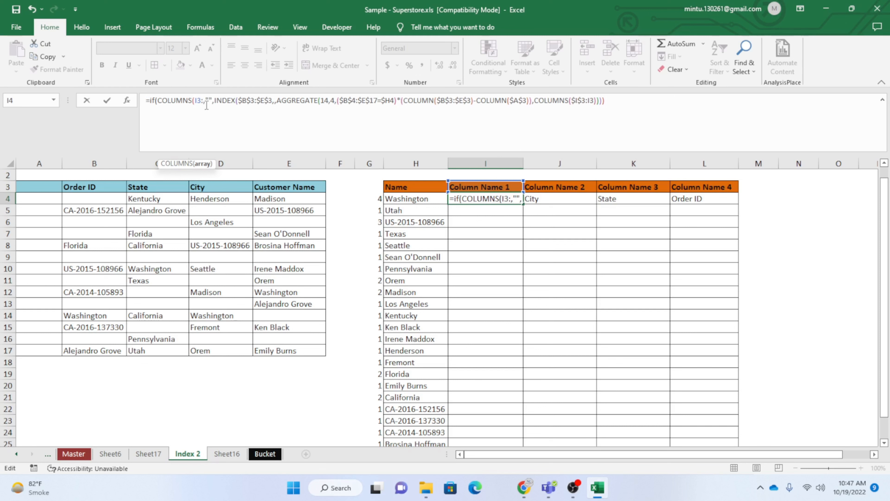
type("I")
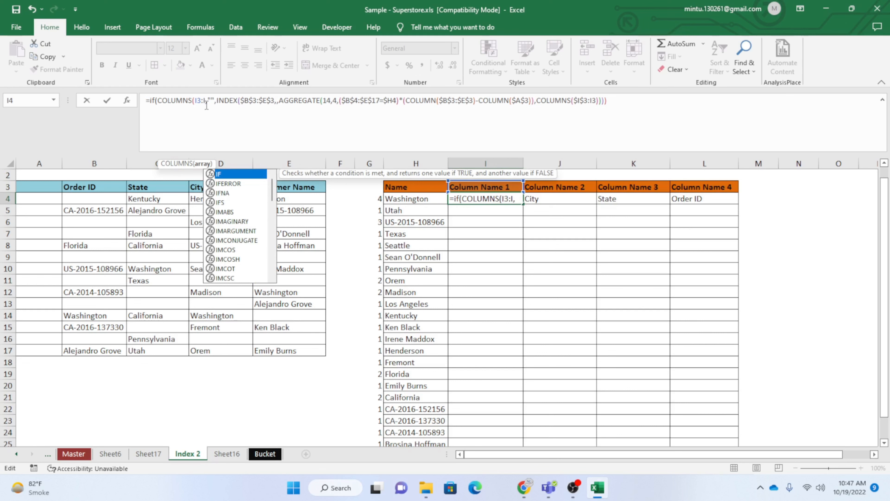
type("3")
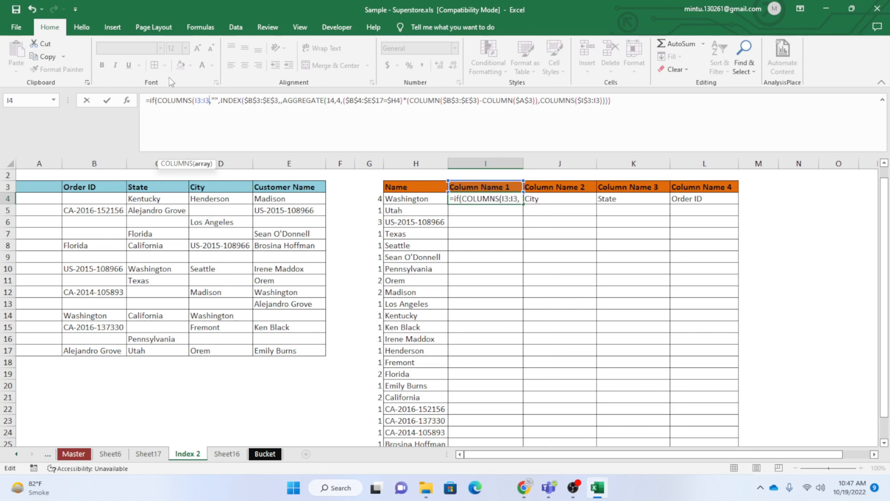
Delete the COLUMNS range in the IF test back to its first letter and re-enter it as I3:I3
key("BackSpace")
key("BackSpace")
key("BackSpace")
key("BackSpace")
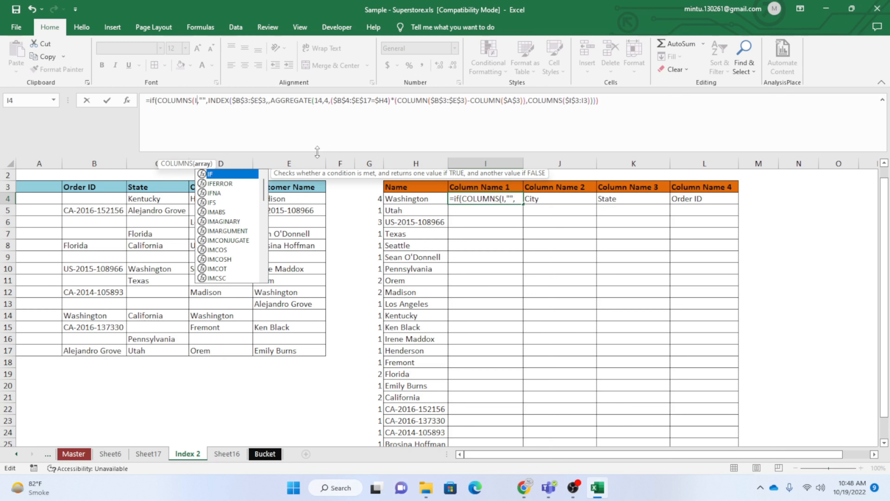
type("3")
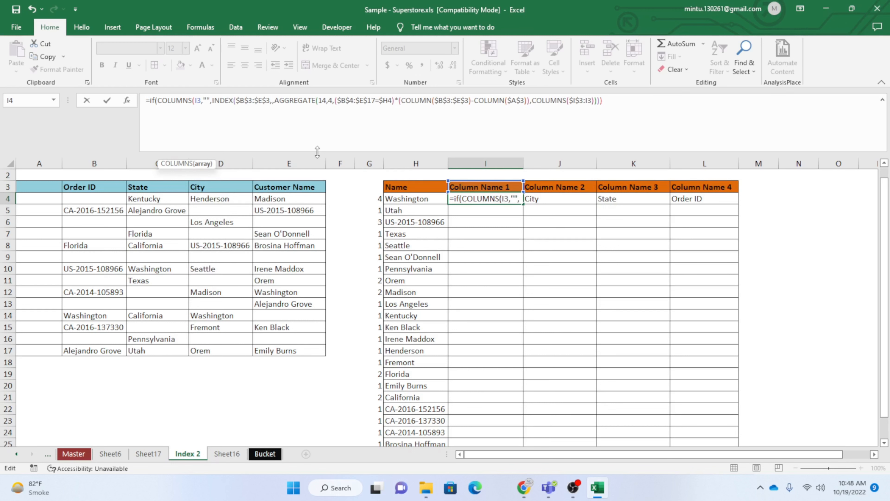
type(":")
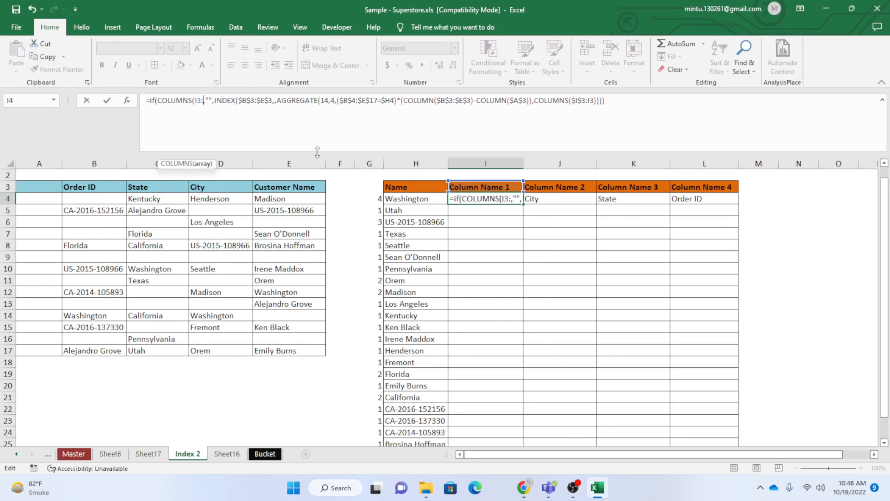
type("I3")
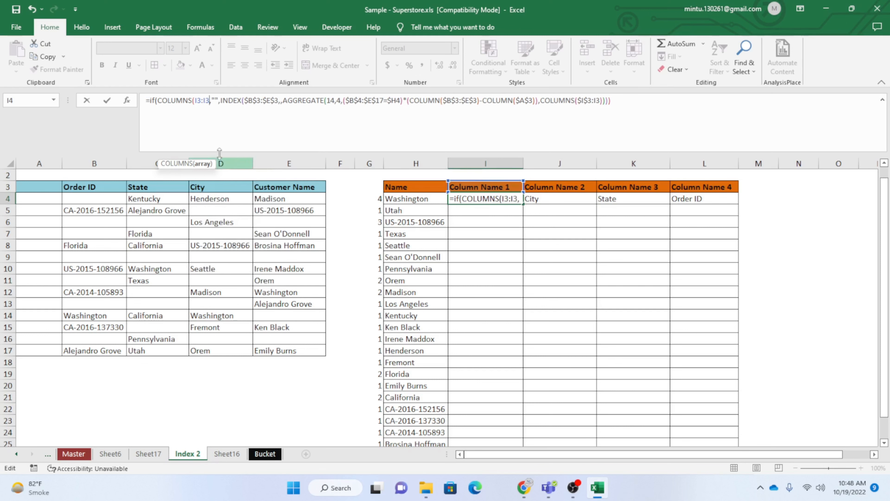
Make the start of the COLUMNS range in the I4 IF test absolute as $I$3:I3 and close the function's parenthesis
left_click_drag(196, 101, 202, 101)
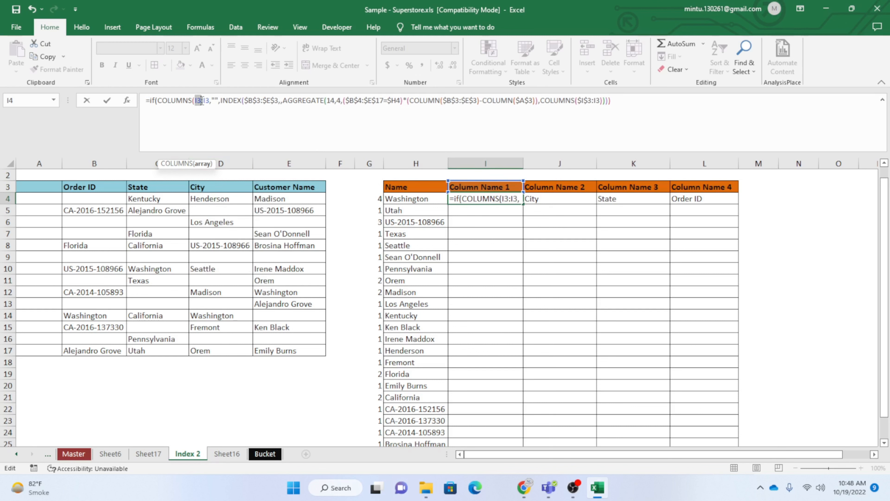
key("F4")
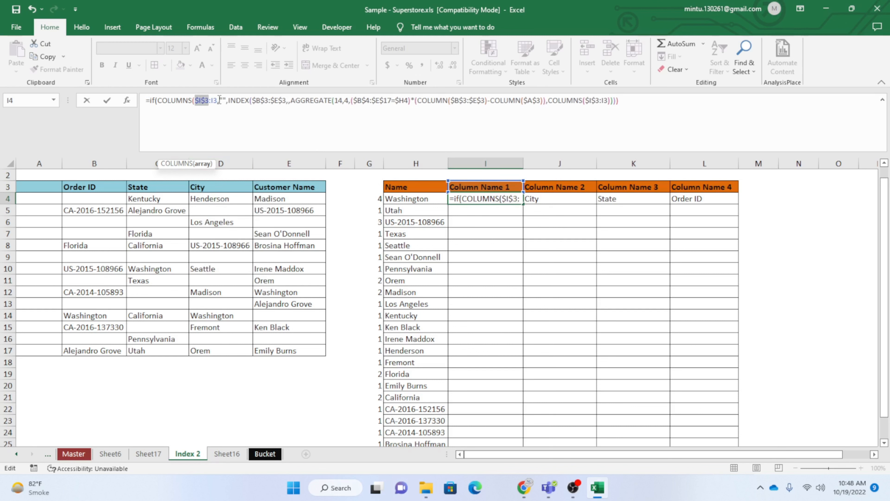
left_click(219, 101)
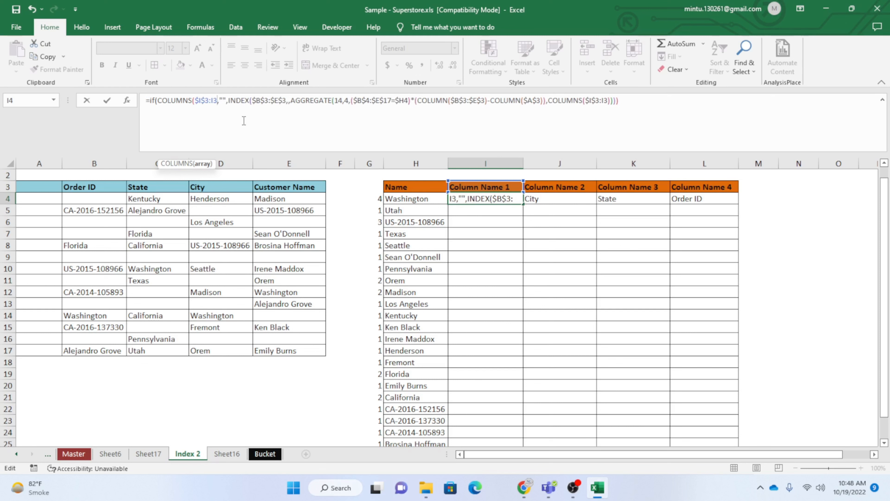
type(")")
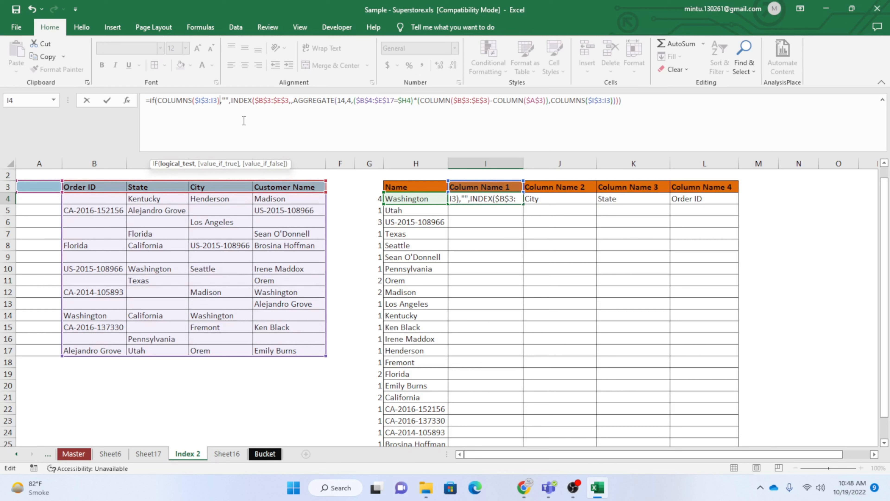
Complete the IF test in I4 so the COLUMNS count is greater than G4, and commit the formula
type(">")
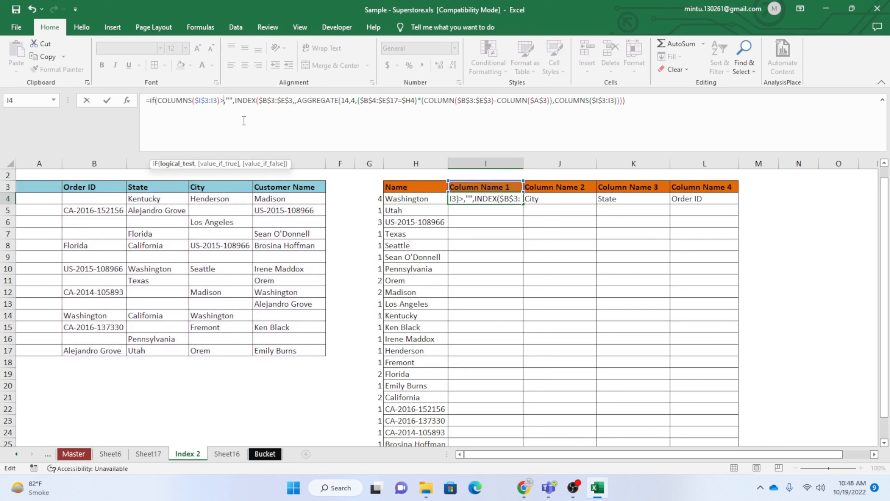
left_click(376, 198)
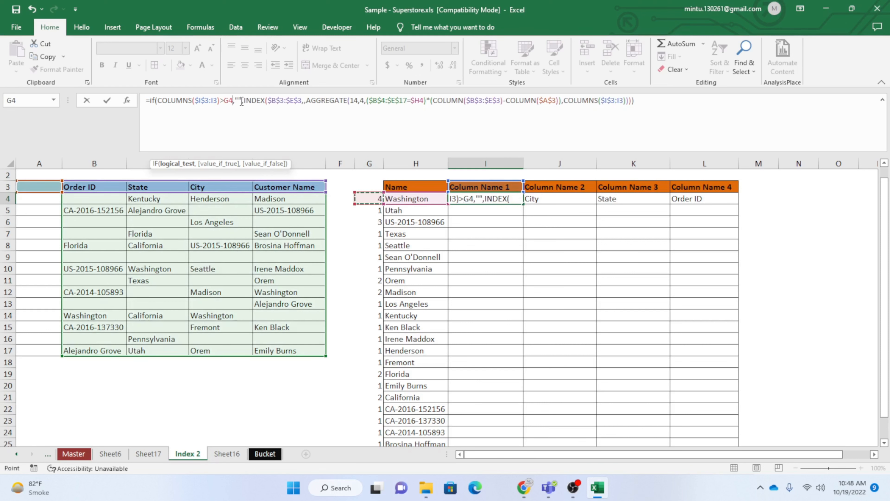
left_click(643, 100)
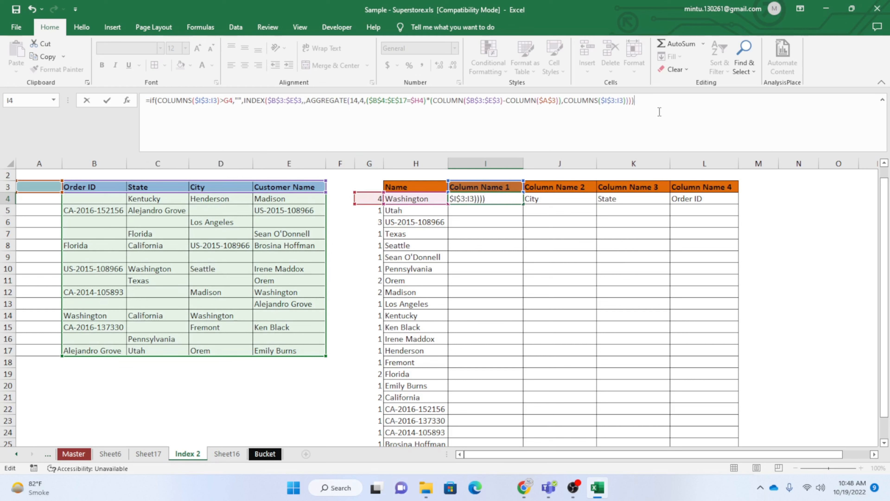
key("Return")
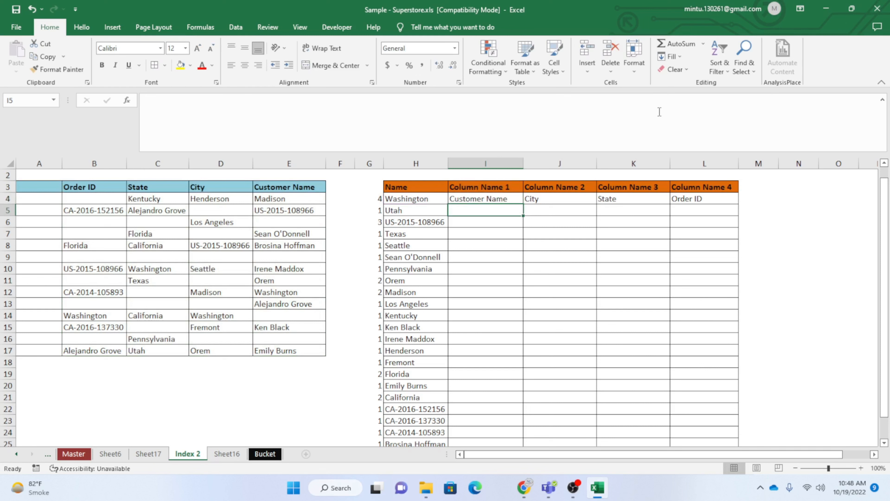
Copy the I4 formula into J4:L4
key("Up")
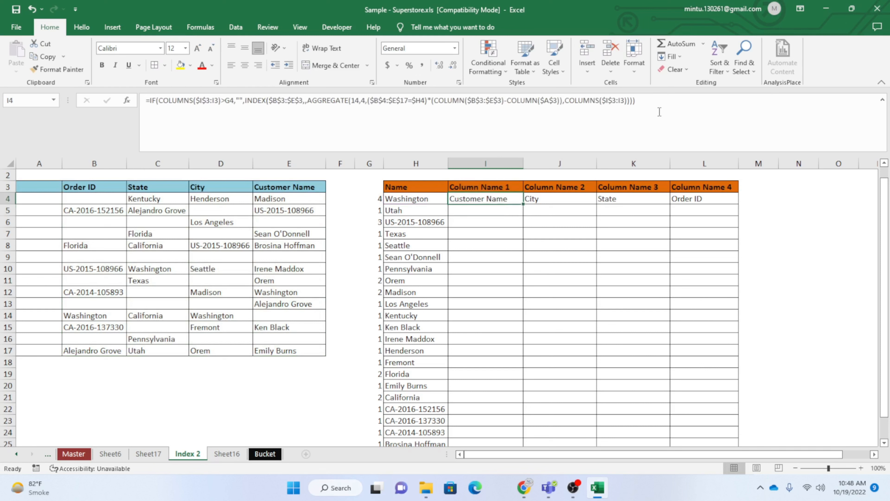
key("ctrl+c")
key("Right")
key("shift+Right")
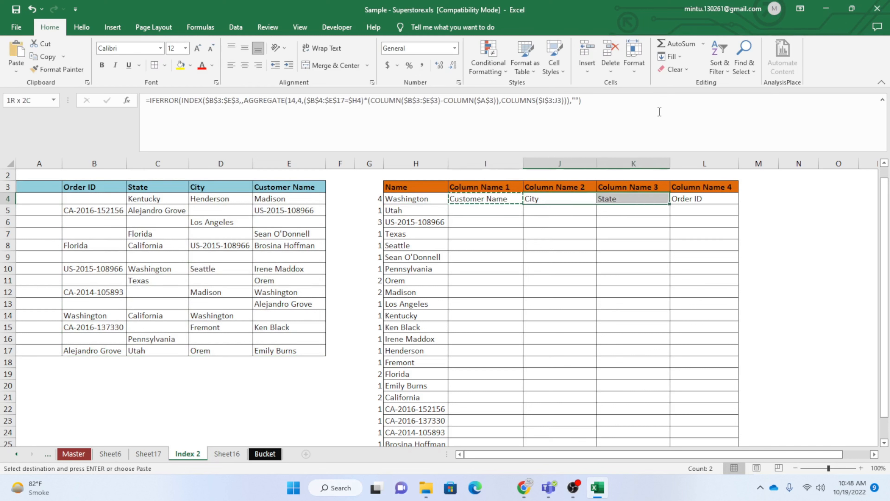
key("shift+Right")
key("ctrl+v")
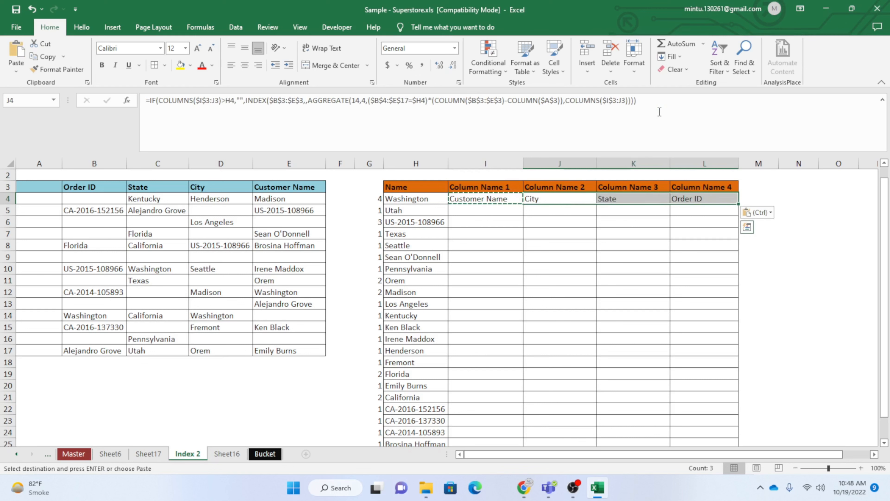
Review the lookup formulas in I4 and J4 and the occurrence-count formula in G4
key("Down")
key("Up")
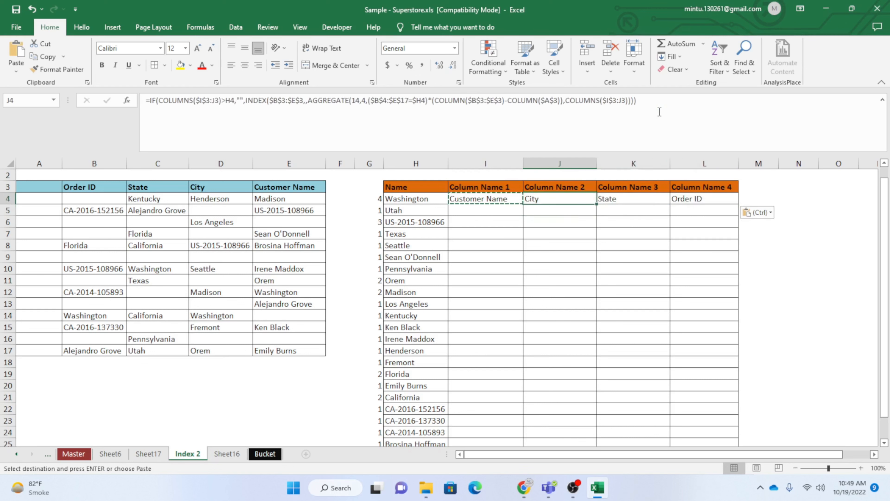
key("Left")
key("Right")
key("Left")
key("Left")
key("Left")
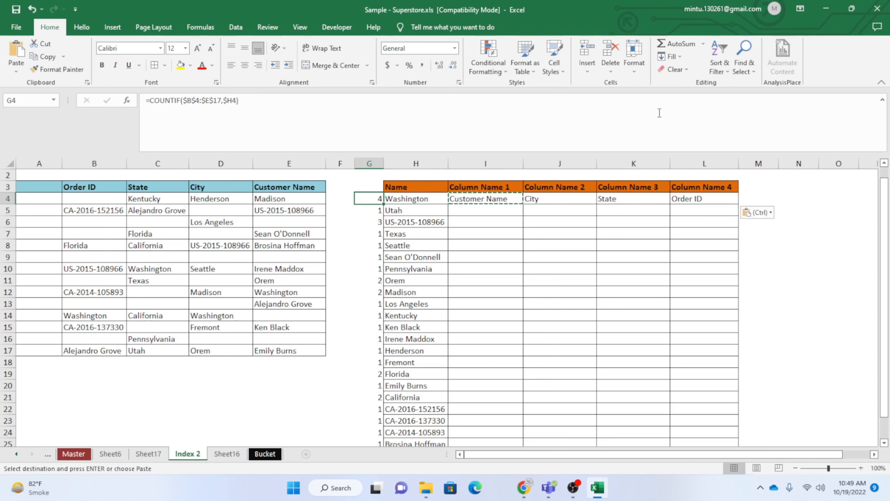
Clear the Washington entries in B14 under Order ID and E12 under Customer Name
left_click(85, 315)
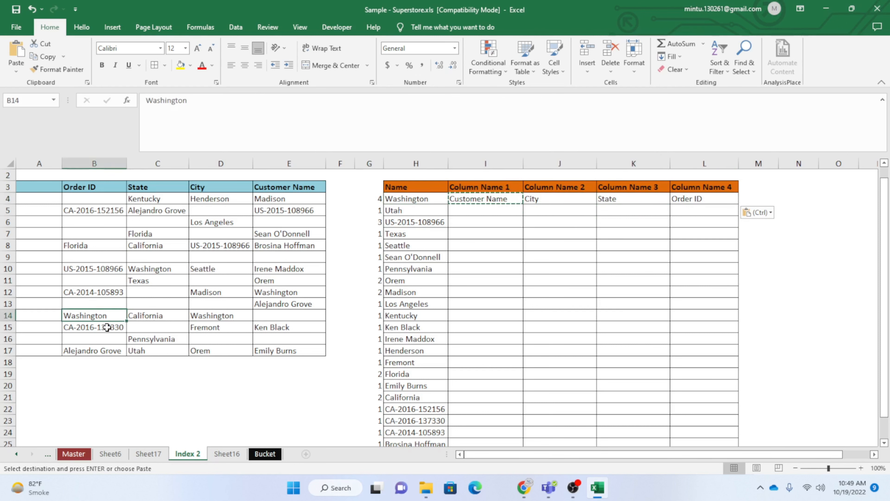
key("Delete")
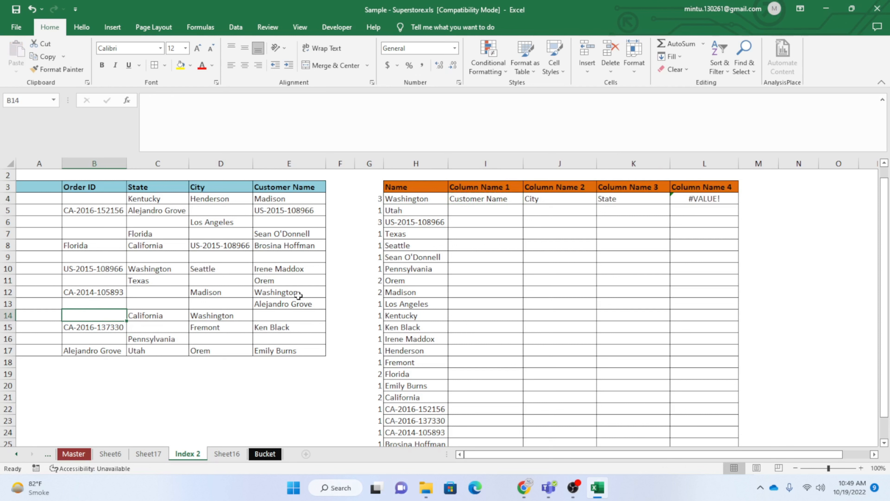
left_click(223, 321)
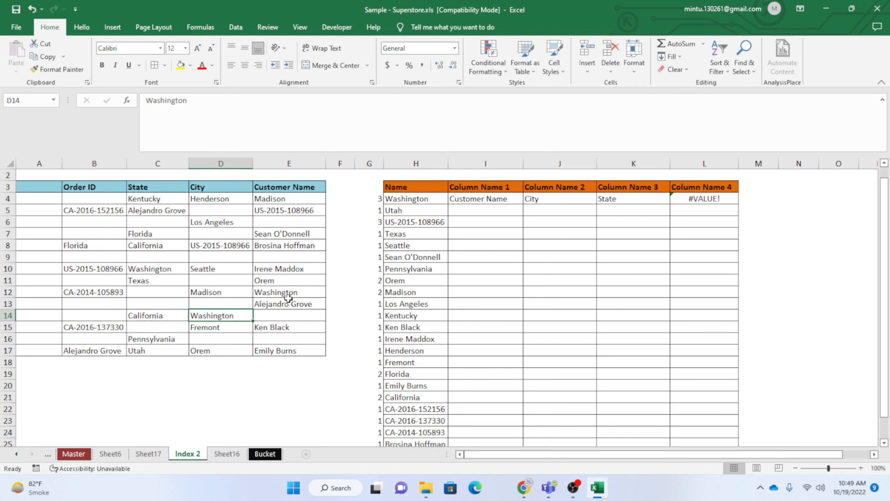
left_click(290, 294)
key("Delete")
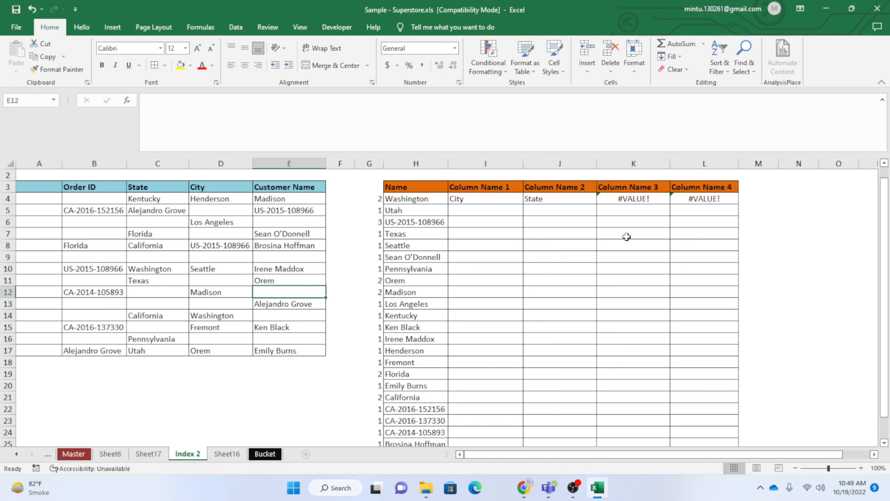
Make the G4 reference in the IF test of I4 absolute as $G$4 and commit the formula
left_click(626, 235)
left_click(627, 200)
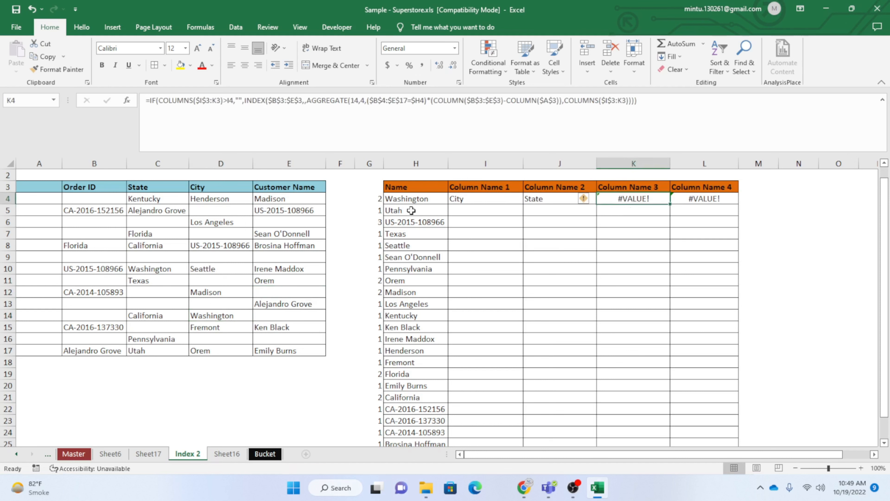
left_click(413, 202)
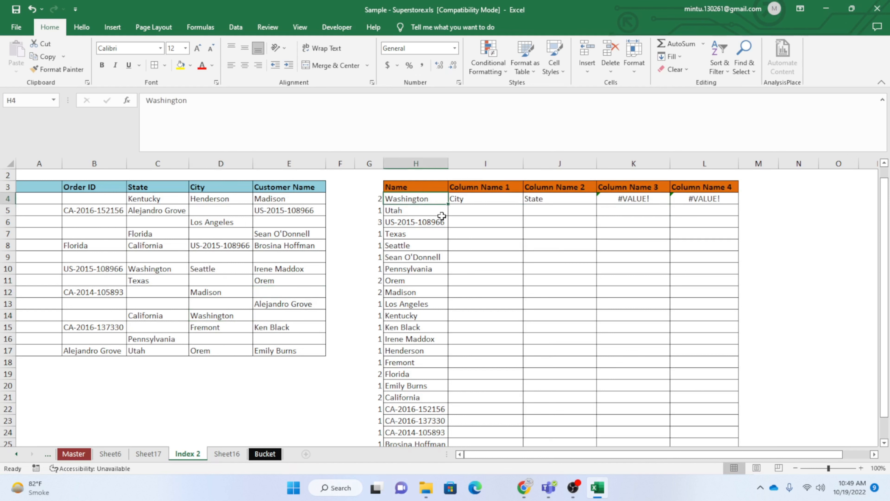
left_click(464, 200)
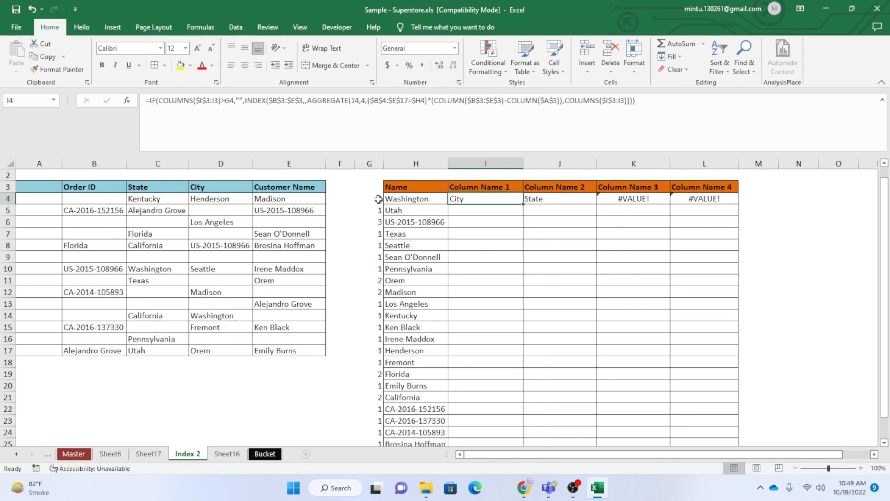
left_click(226, 102)
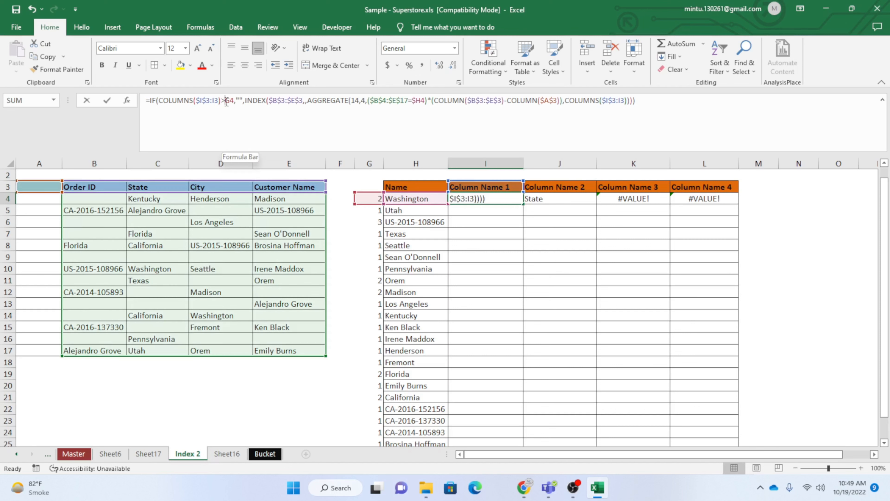
left_click(233, 100)
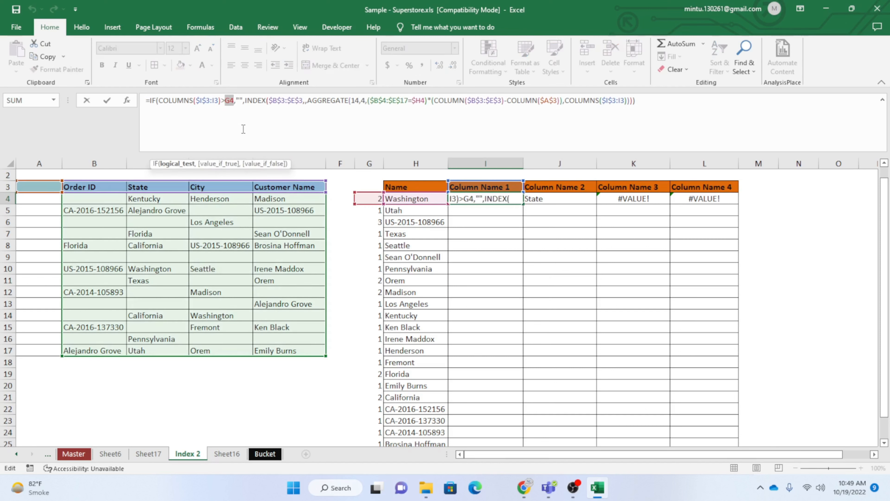
key("F8")
key("F4")
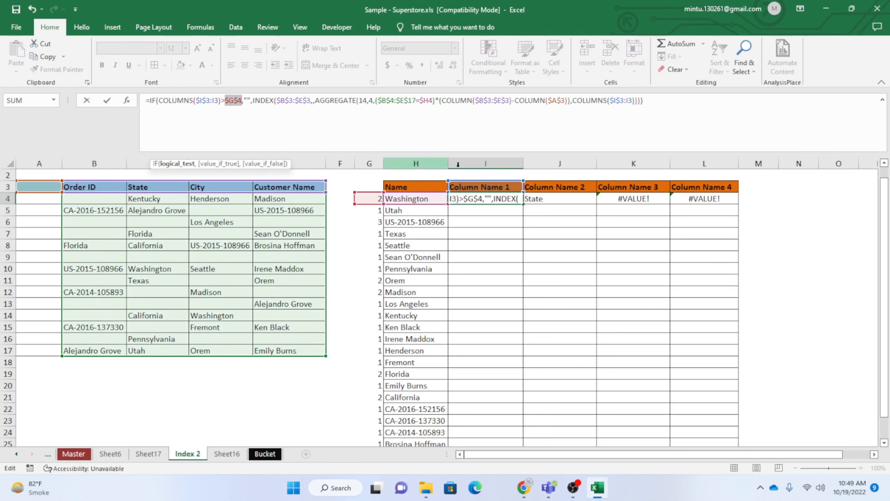
key("Return")
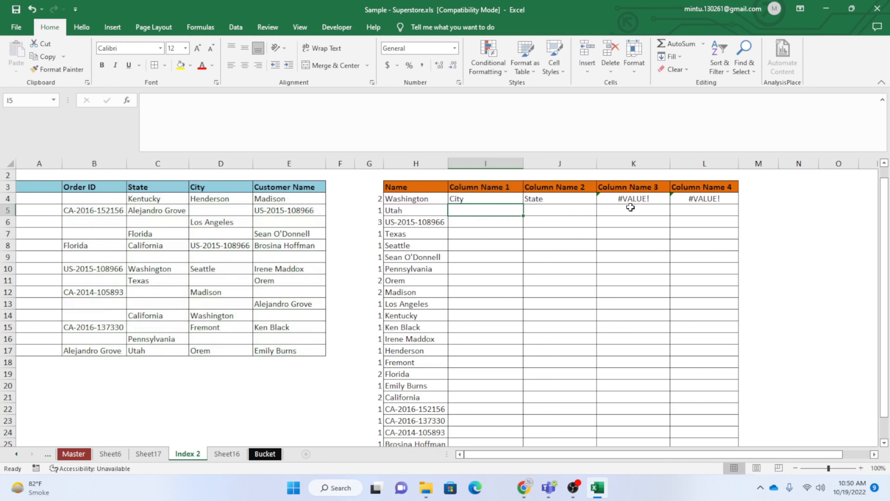
Fill the corrected I4 formula right across to L4
key("Up")
key("shift+Right")
key("shift+Right")
key("shift+Right")
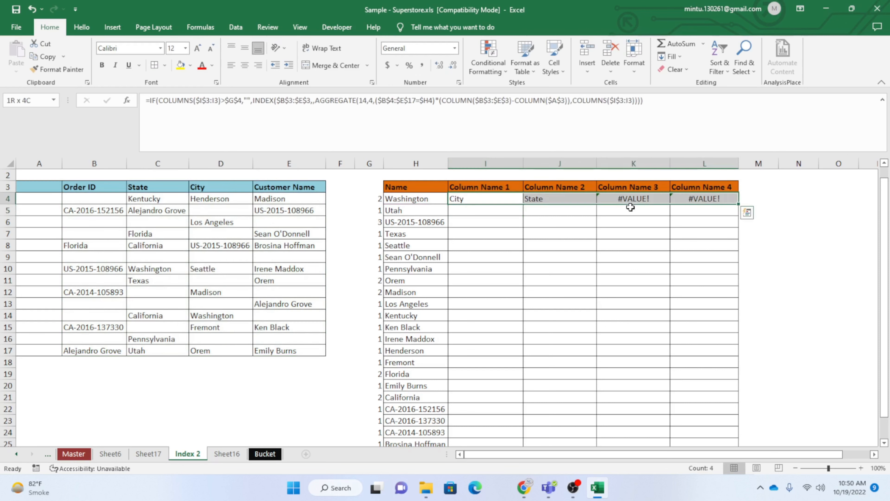
key("ctrl+r")
Examine the filled formula in K4, the COUNTIF formula in G4 and the source formula in I4
key("Down")
key("Up")
key("Right")
key("Right")
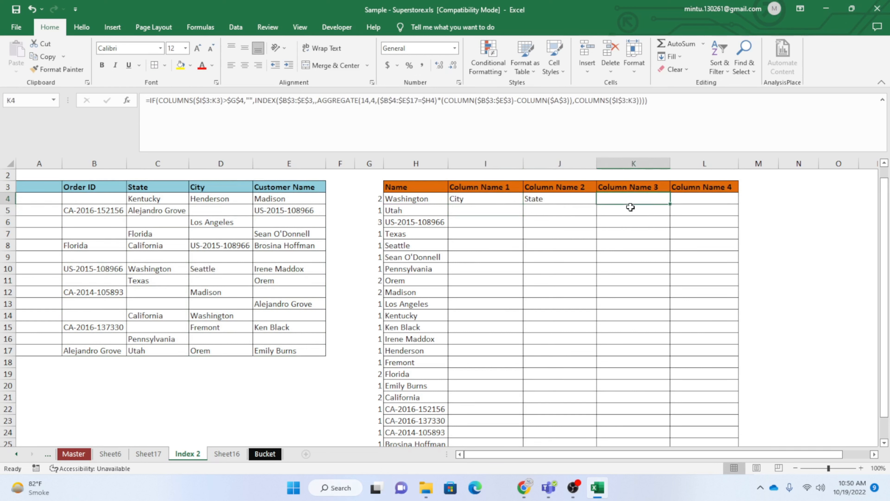
key("Left")
key("Left")
key("Left")
key("Left")
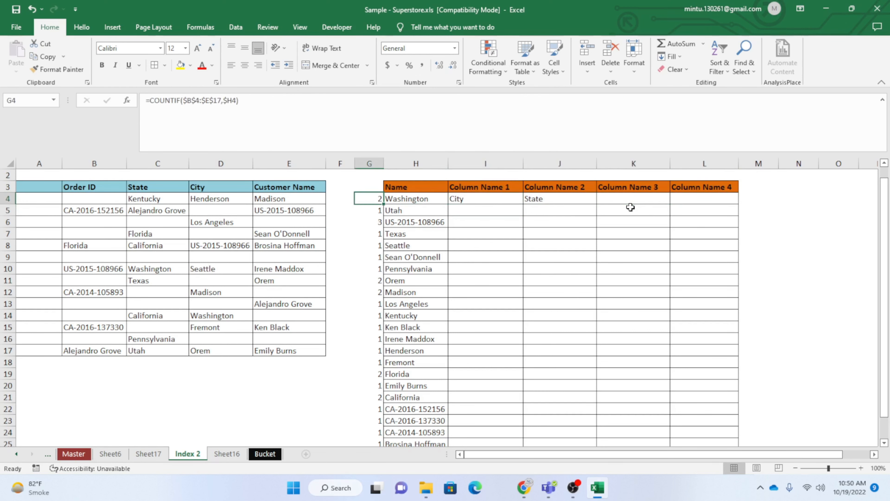
key("Down")
key("Up")
left_click(473, 200)
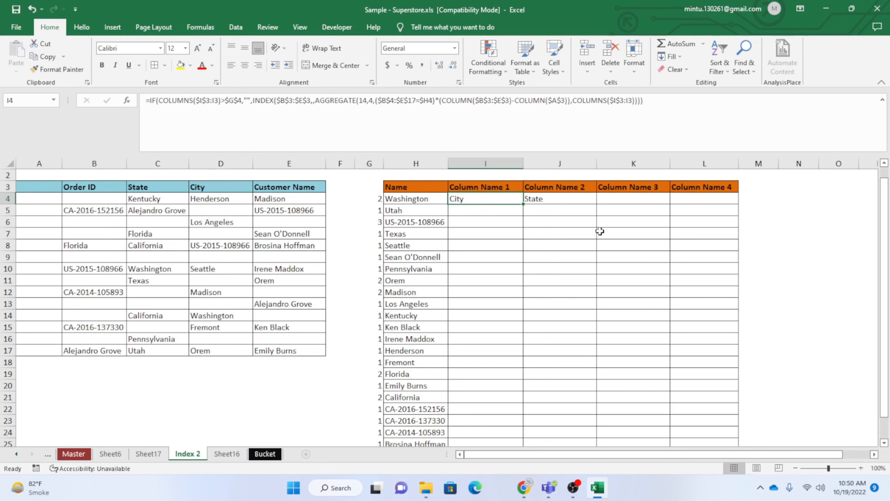
Fill the I4:L4 formulas down through row 26 of the Name table
key("Down")
key("Up")
key("shift+Right")
key("shift+Right")
key("shift+Right")
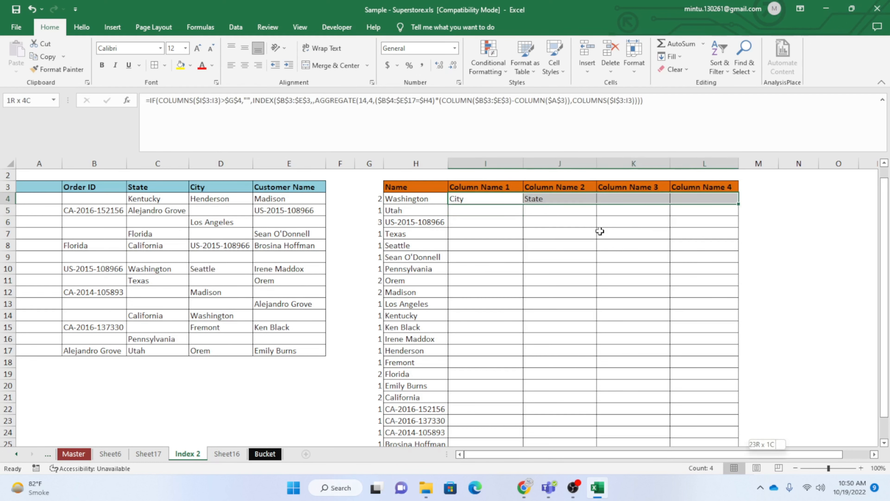
key("ctrl+shift+Down")
key("ctrl+shift+Up")
key("shift+Down")
key("shift+Down")
key("shift+Down")
key("shift+Down")
key("shift+Down")
key("shift+Down")
key("shift+Down")
key("shift+Down")
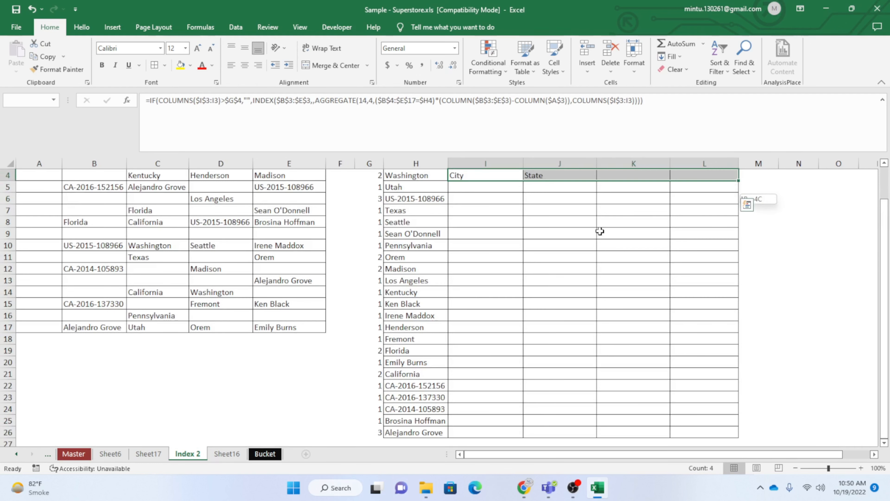
key("shift+Down")
key("shift+Down")
key("shift+Down")
key("shift+Down")
key("shift+Down")
key("shift+Down")
key("shift+Down")
key("shift+Down")
key("shift+Down")
key("shift+Down")
key("shift+Down")
key("shift+Down")
key("shift+Down")
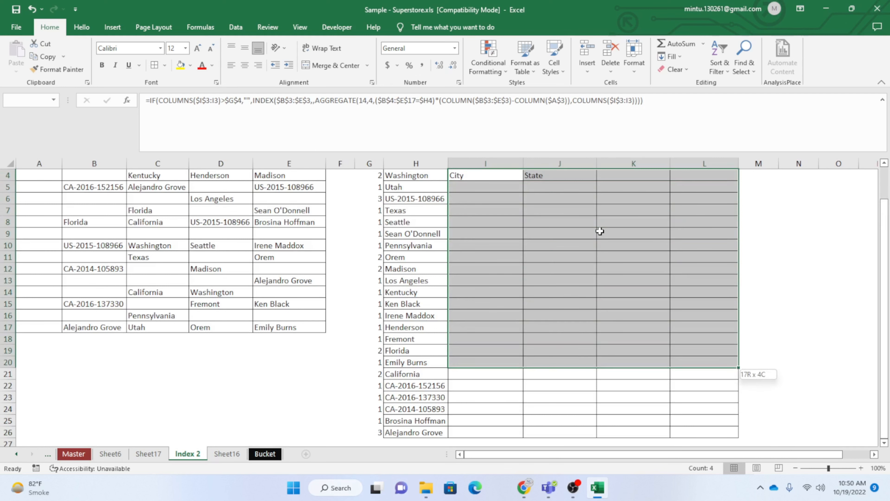
key("shift+Down")
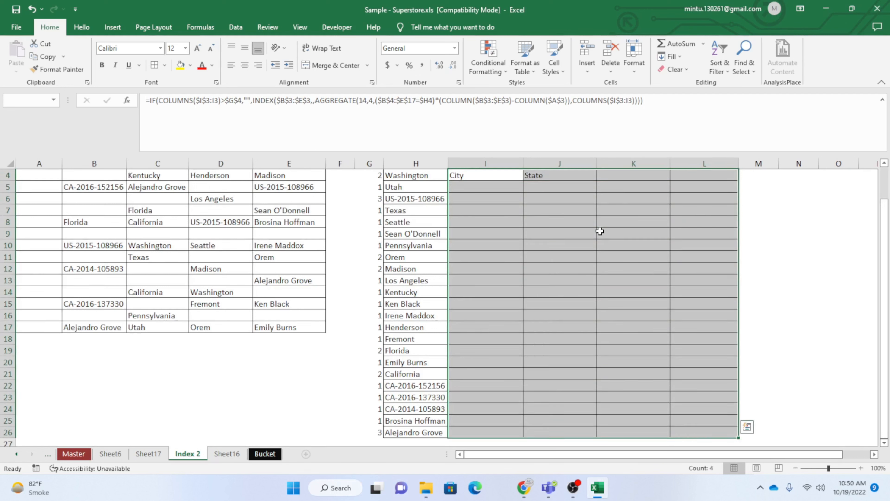
key("ctrl+d")
Examine the filled results along column I and the references in the I5 formula
key("Up")
key("Up")
key("Up")
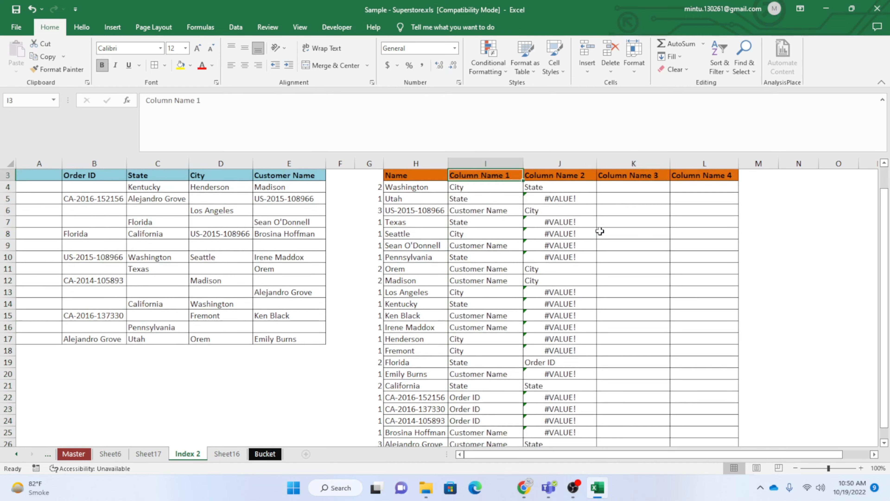
key("Down")
key("Down")
key("Down")
key("Down")
key("Down")
key("Down")
key("Down")
key("Down")
key("Down")
key("Down")
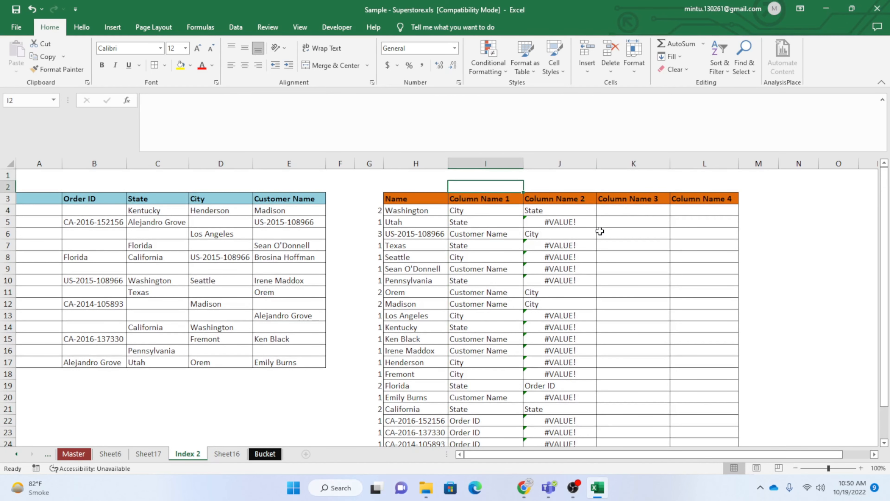
key("Up")
key("Up")
key("Up")
key("Up")
key("Up")
key("Up")
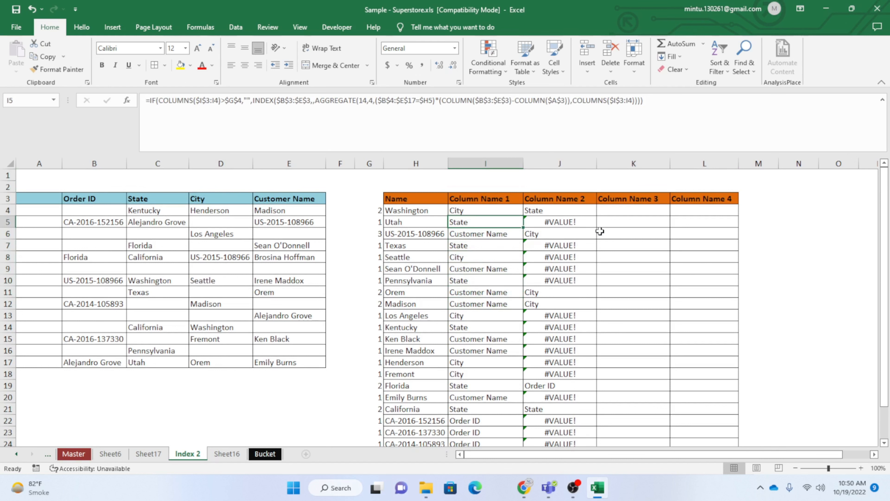
Change the count reference in the J5 formula from $G$4 to $G4 so its row is relative
key("Right")
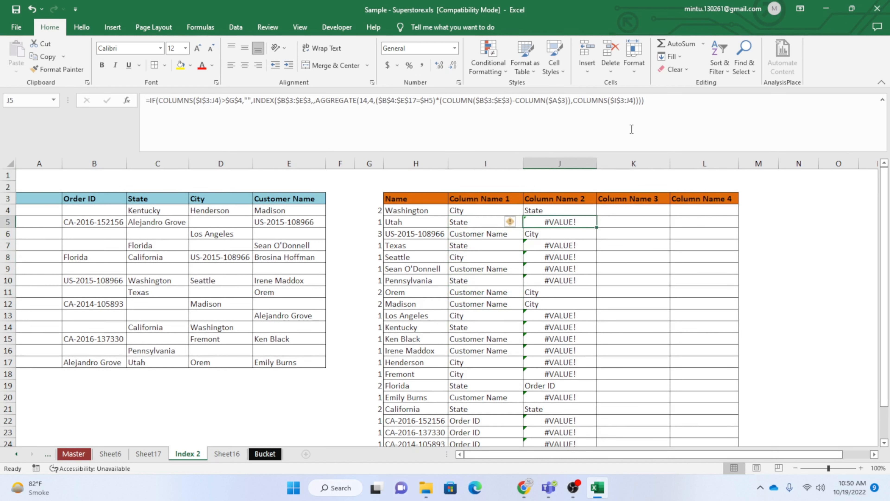
left_click(665, 101)
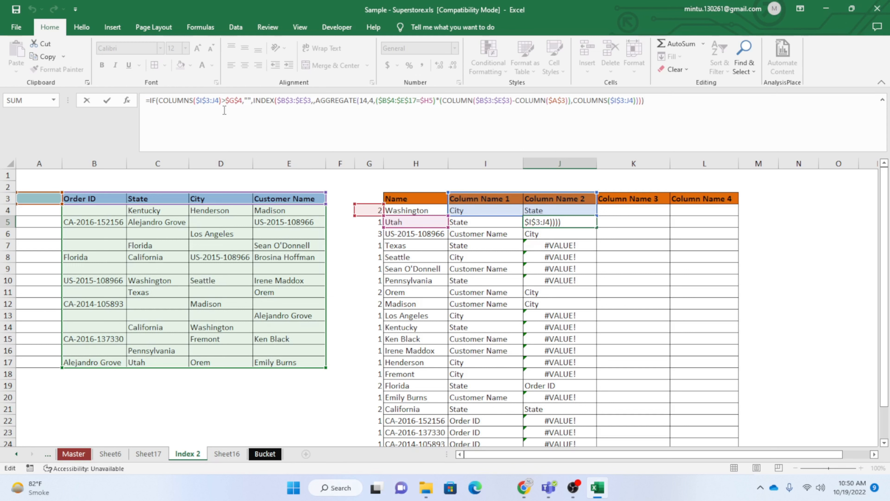
left_click(238, 100)
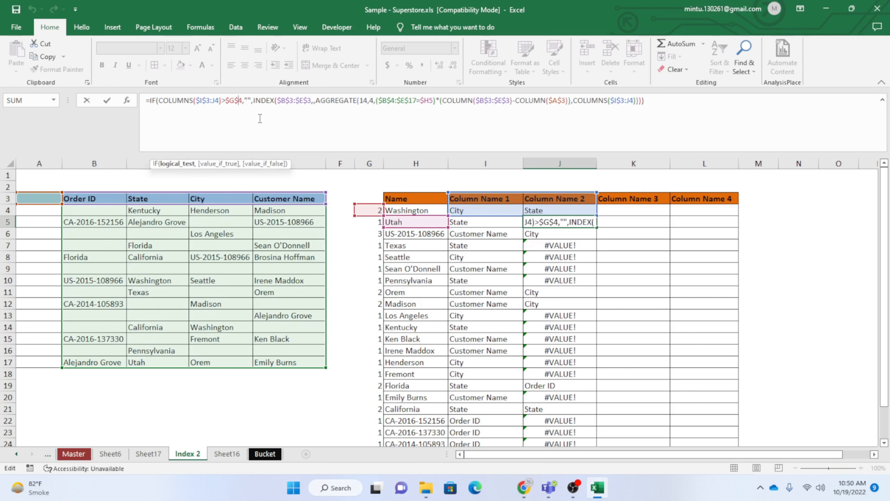
key("BackSpace")
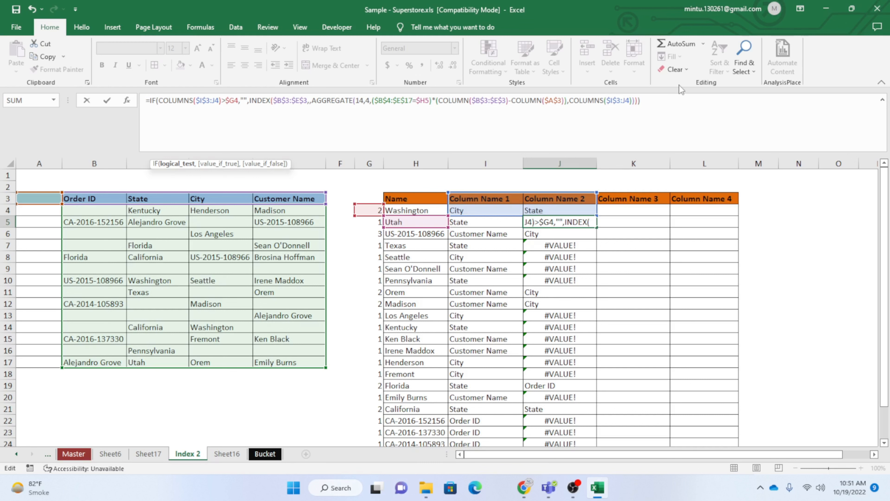
left_click(652, 100)
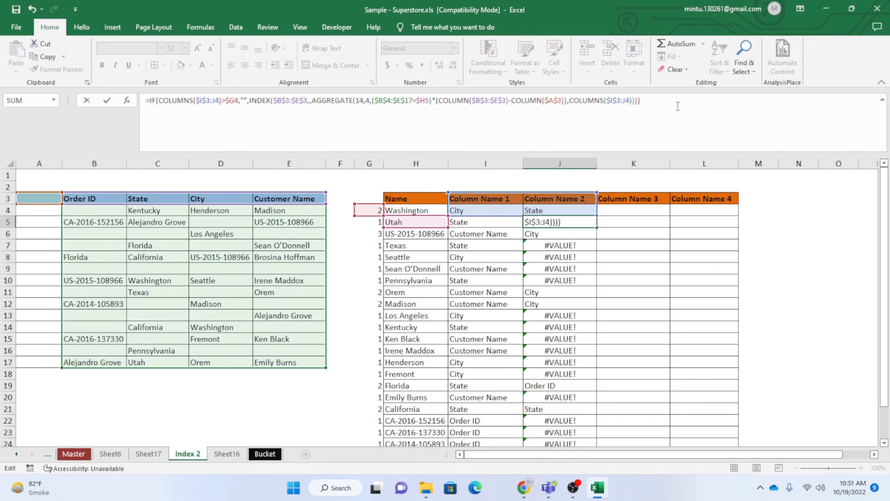
key("Return")
key("Up")
key("Up")
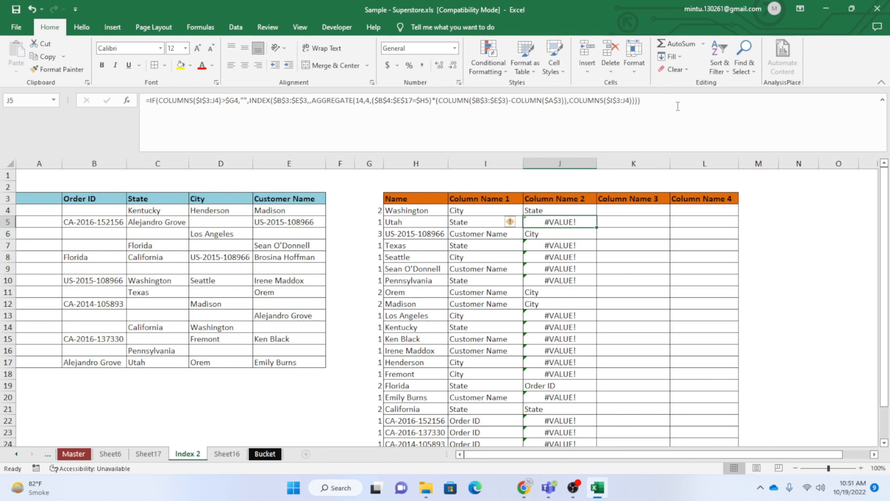
Change the count reference in the I4 formula to $G4 so its row adjusts when filled
key("Left")
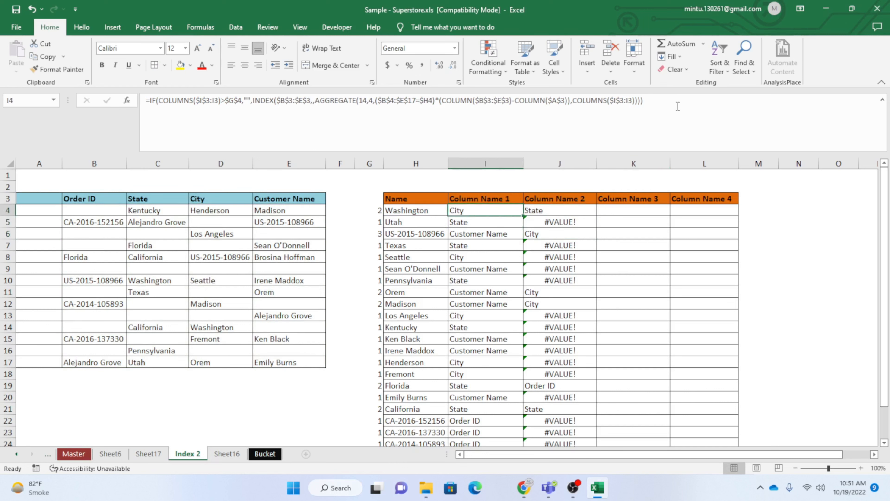
left_click(240, 101)
key("BackSpace")
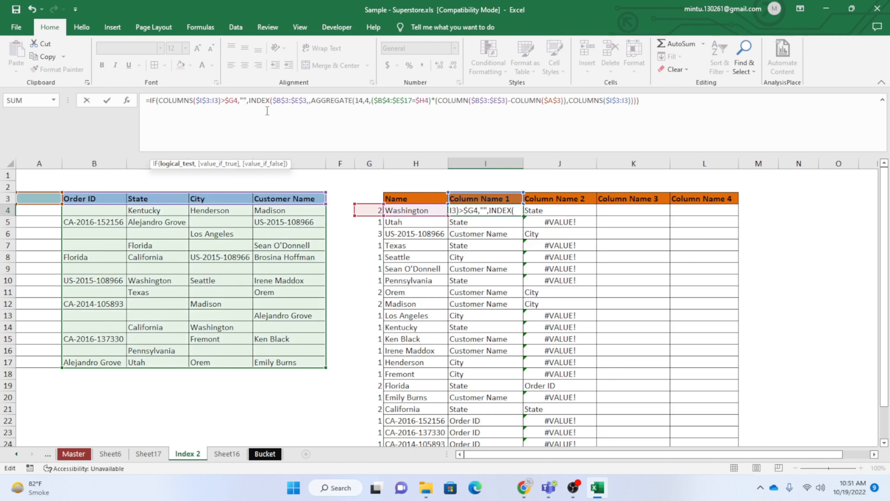
key("Return")
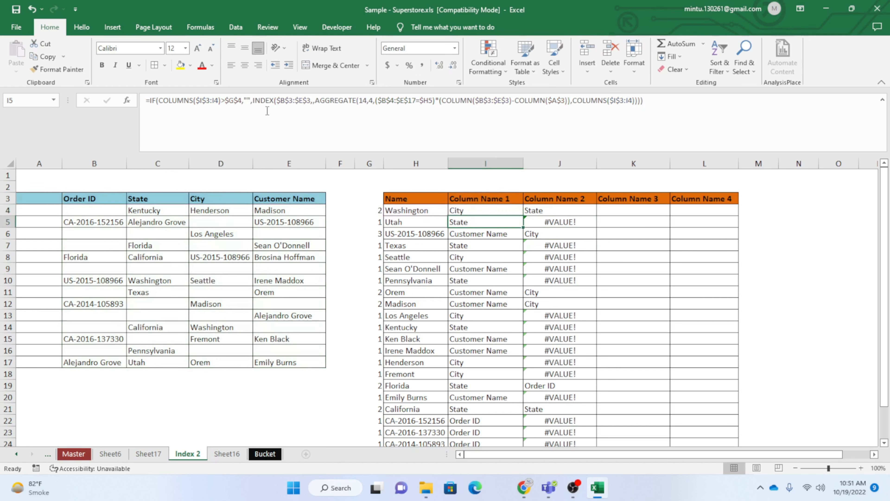
Try to copy the edited I4 formula across to L4 and down through row 26, and check the K19 and J5 formulas
left_click(461, 211)
key("ctrl+c")
left_click_drag(540, 210, 698, 211)
key("Return")
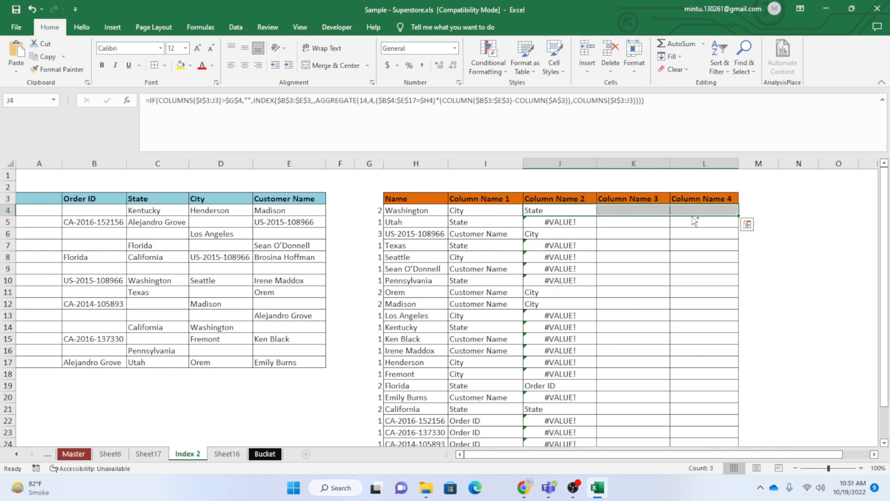
left_click(643, 270)
left_click_drag(462, 210, 685, 419)
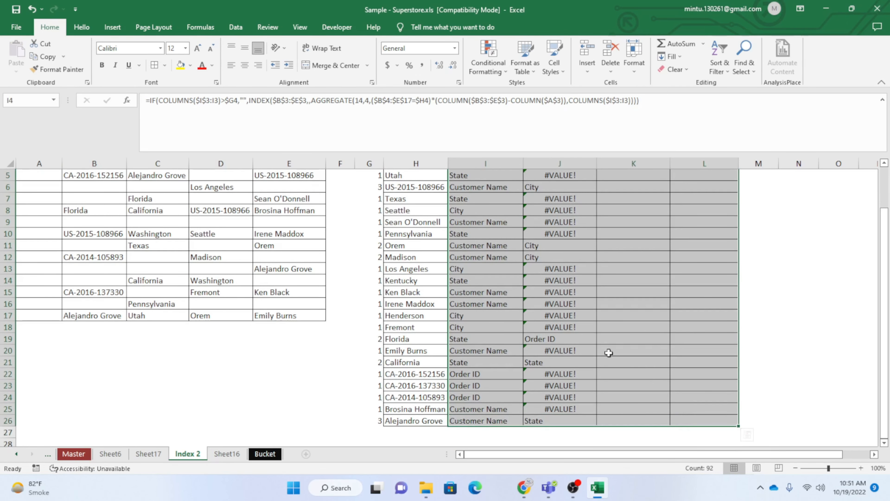
left_click(602, 339)
scroll(564, 277, "up", 2)
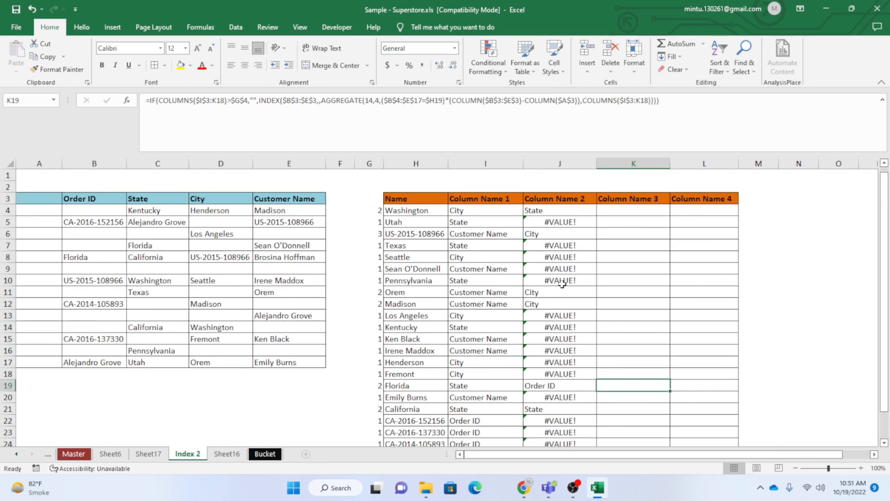
left_click(558, 223)
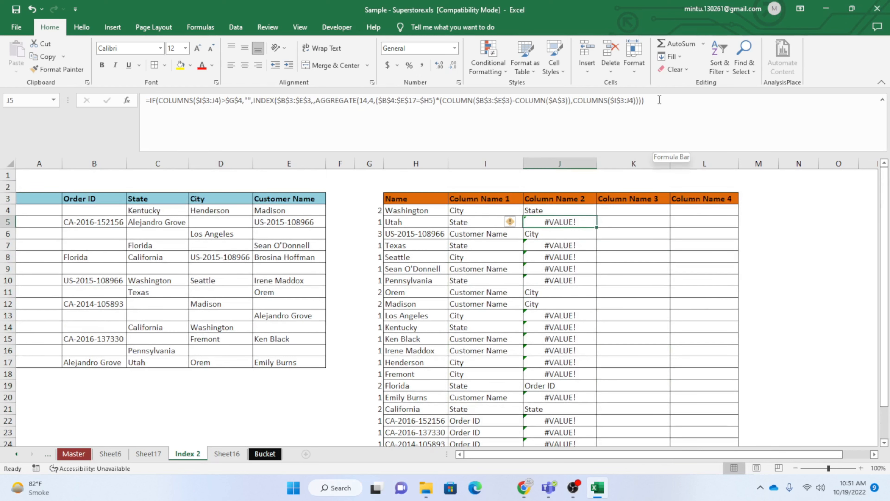
Copy the I4 formula with the $G4 reference into J4:L4
left_click(471, 211)
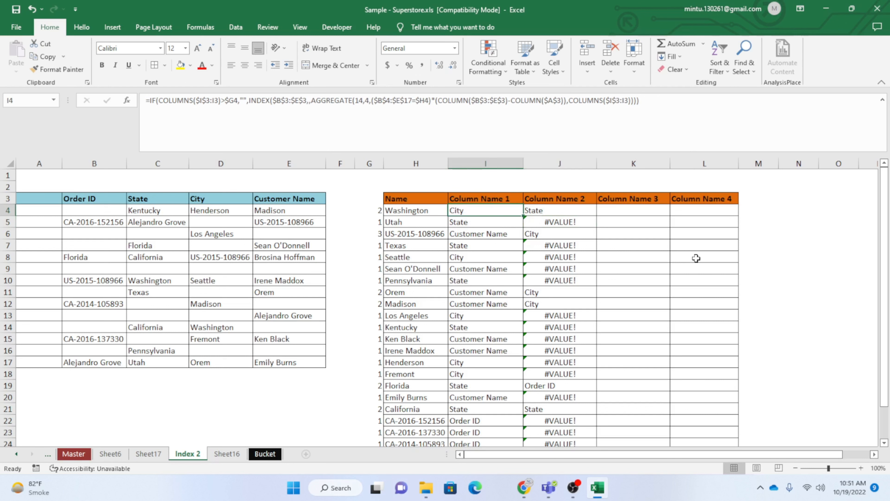
key("ctrl+c")
key("Right")
key("shift+Right")
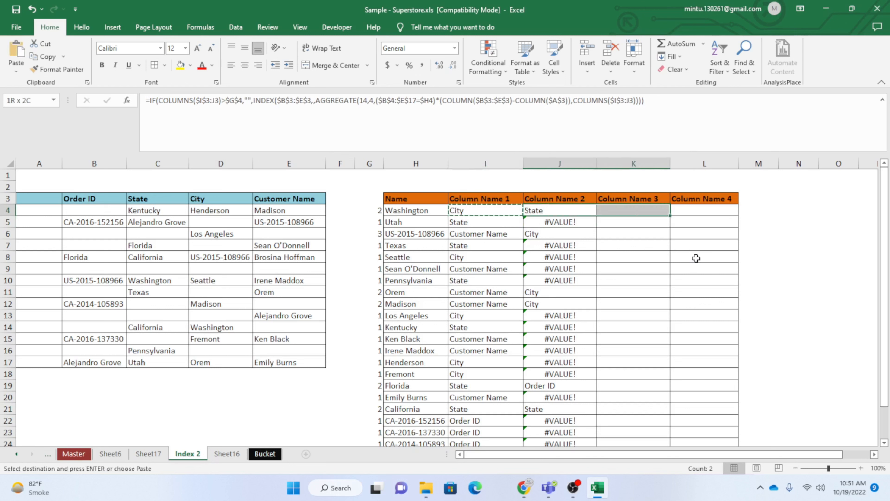
key("shift+Right")
key("ctrl+v")
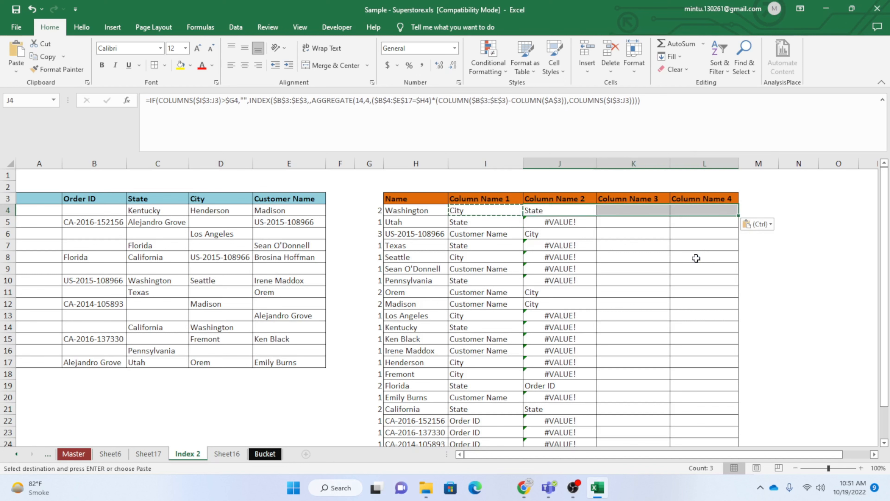
Fill the I4:L4 formulas down through row 26 of the Name table
key("Left")
key("shift+Right")
key("shift+Right")
key("shift+Right")
key("shift+Down")
key("shift+Down")
key("shift+Down")
key("shift+Down")
key("shift+Down")
key("shift+Down")
key("shift+Down")
key("shift+Down")
key("shift+Down")
key("shift+Down")
key("shift+Down")
key("shift+Down")
key("shift+Down")
key("shift+Down")
key("shift+Down")
key("shift+Down")
key("shift+Down")
key("shift+Down")
key("shift+Down")
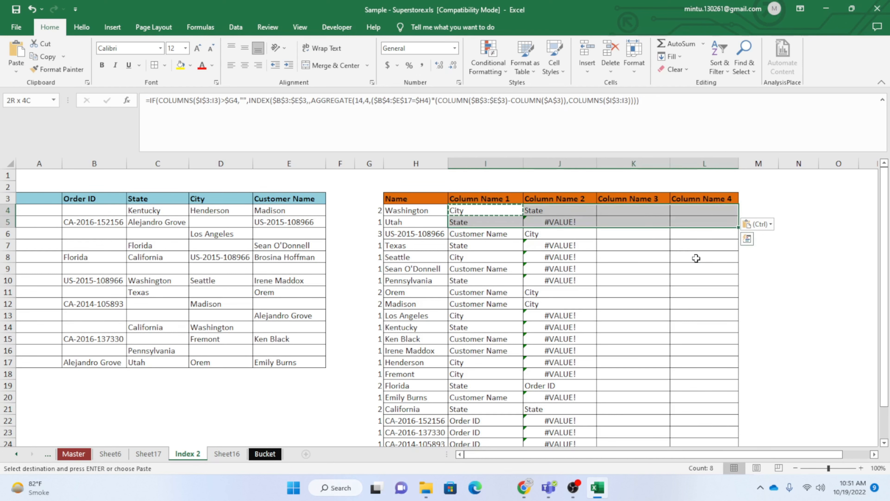
key("shift+Down")
key("shift+Down")
key("shift+Down")
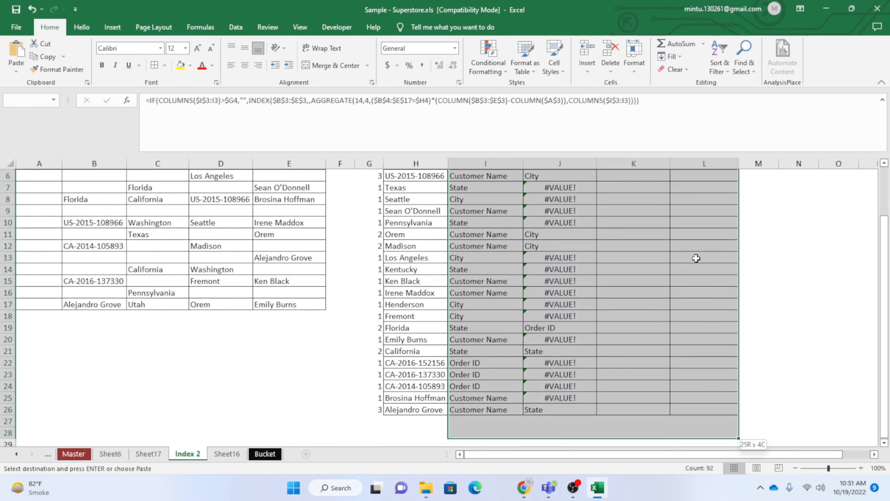
key("Return")
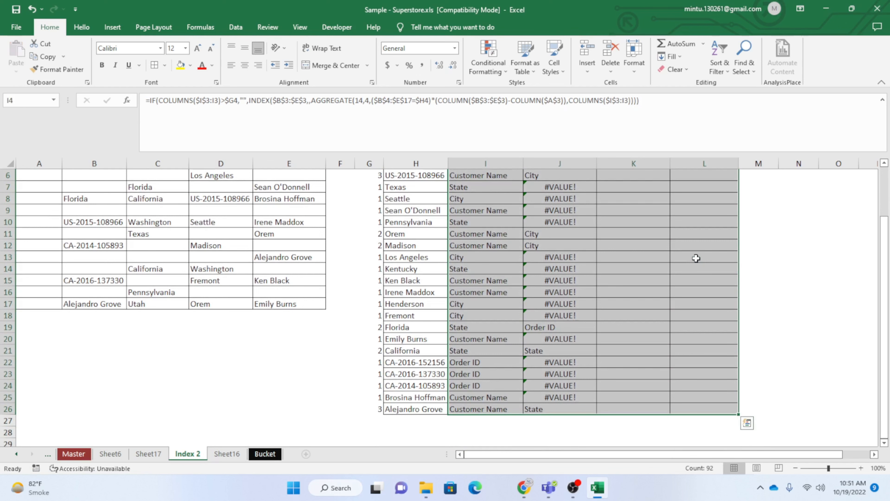
Examine the refilled header lookup results and formula references down column I through row 26
key("Up")
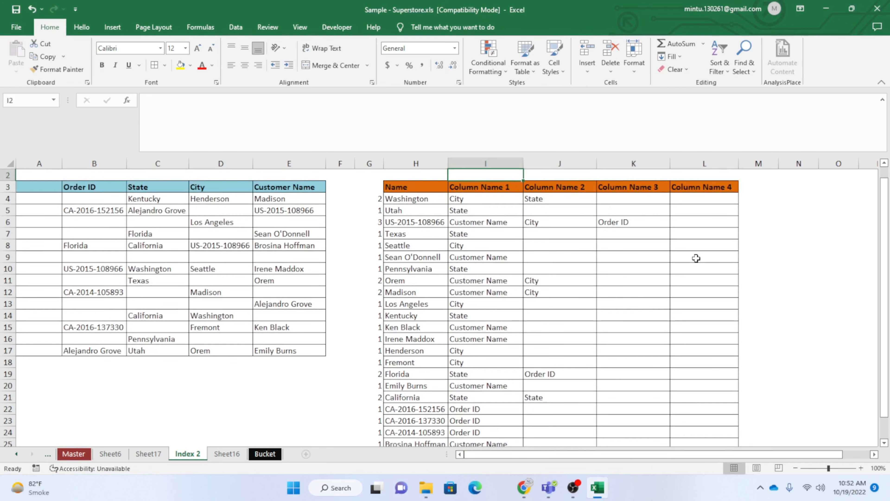
key("Down")
key("Down")
key("Down")
key("Down")
key("Down")
key("Down")
key("Down")
key("Down")
key("Down")
key("Down")
key("Down")
key("Down")
key("Down")
key("Down")
key("Down")
key("Down")
key("Down")
key("Down")
key("Down")
key("Down")
key("Down")
key("Down")
key("Down")
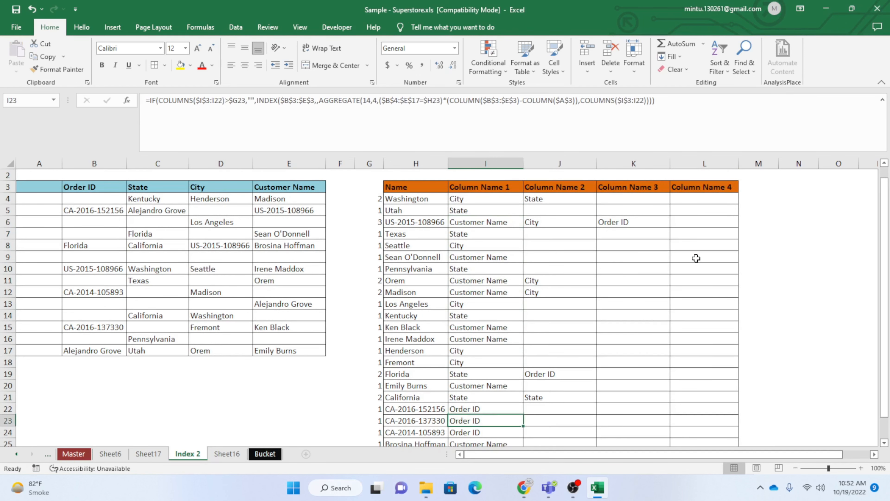
key("Up")
key("Up")
key("Up")
key("Up")
key("Up")
key("Up")
key("Up")
key("Up")
key("Up")
key("Up")
key("Up")
key("Up")
key("Up")
key("Up")
key("Up")
key("Up")
key("Up")
key("Up")
key("Up")
key("Up")
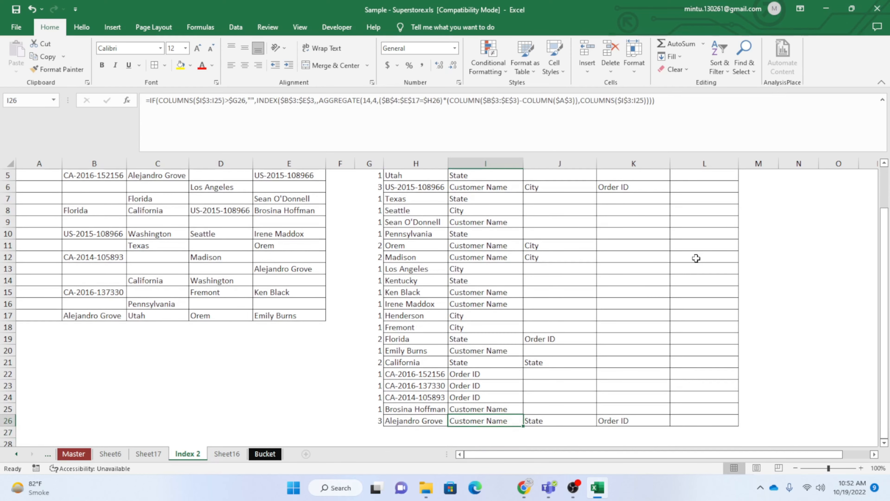
key("Down")
key("Down")
key("Down")
key("Down")
key("Down")
key("Down")
key("Down")
key("Down")
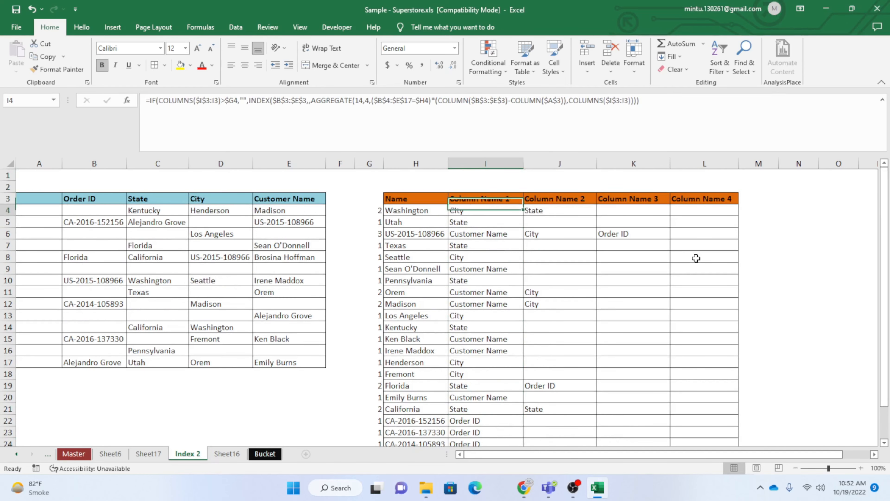
key("Down")
key("Down")
key("Down")
key("Down")
key("Down")
key("Down")
key("Down")
key("Down")
key("Down")
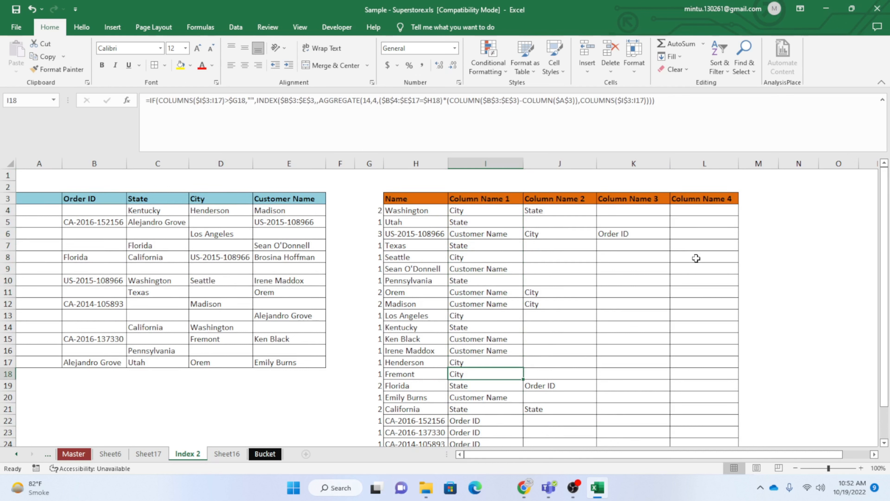
Copy Washington from D14 into E12 under Customer Name and B14 under Order ID to test the lookup
left_click(207, 326)
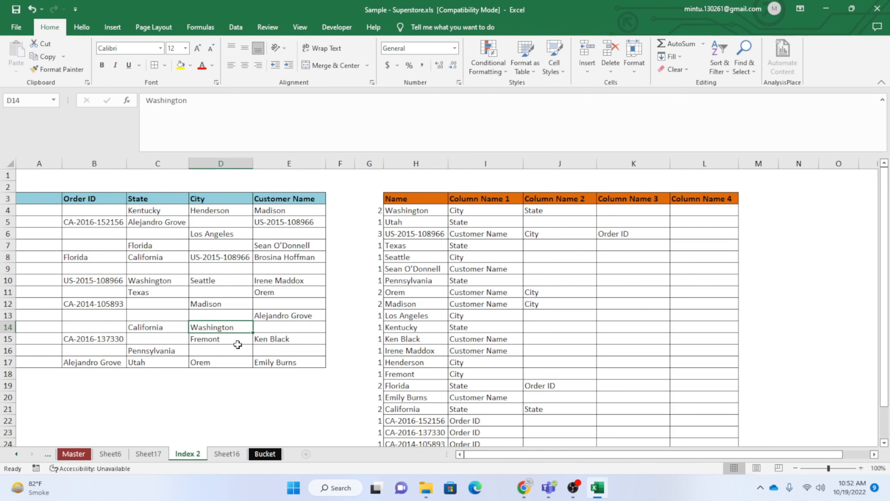
key("ctrl+c")
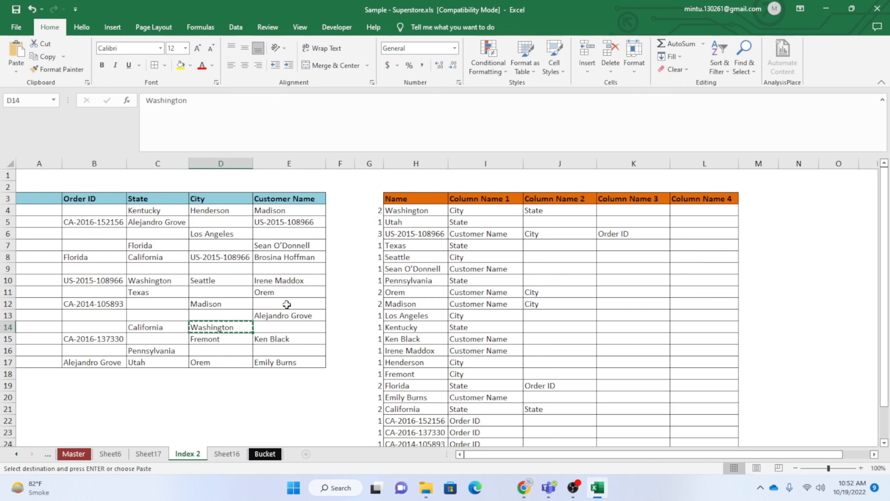
left_click(302, 308)
key("ctrl+v")
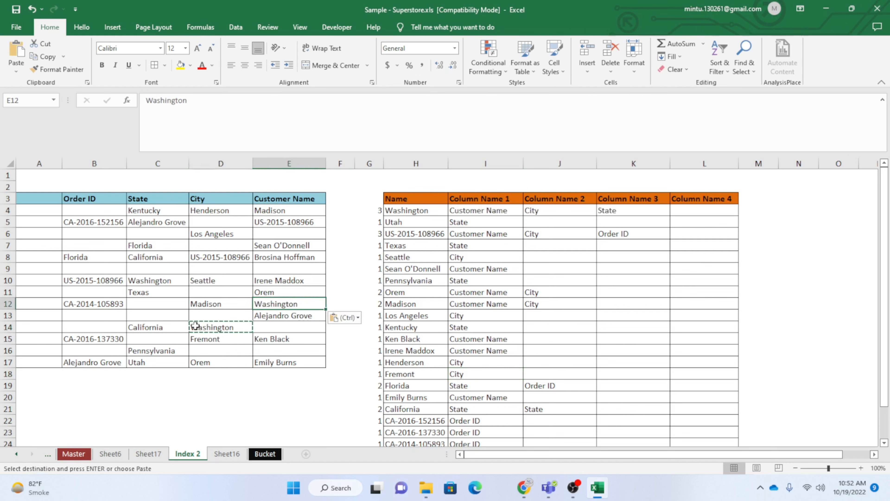
left_click(88, 325)
key("ctrl+v")
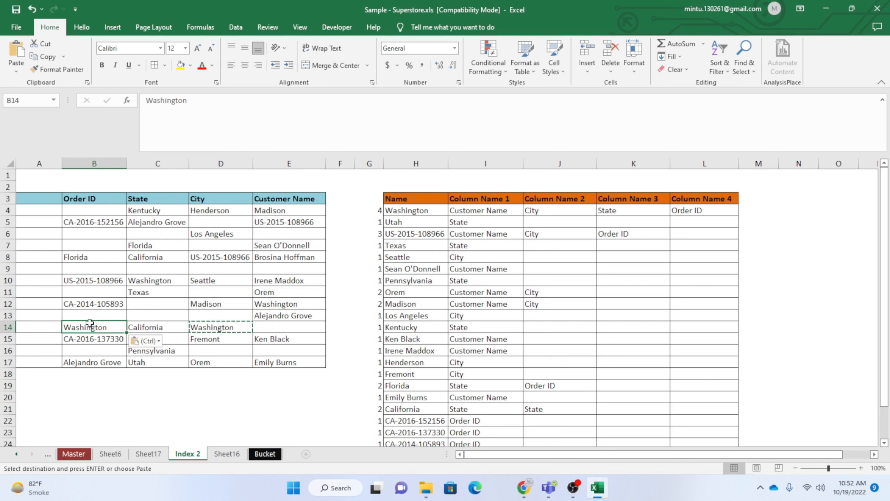
Undo the paste in B14 and clear the test entry from E12
key("ctrl+z")
left_click(270, 305)
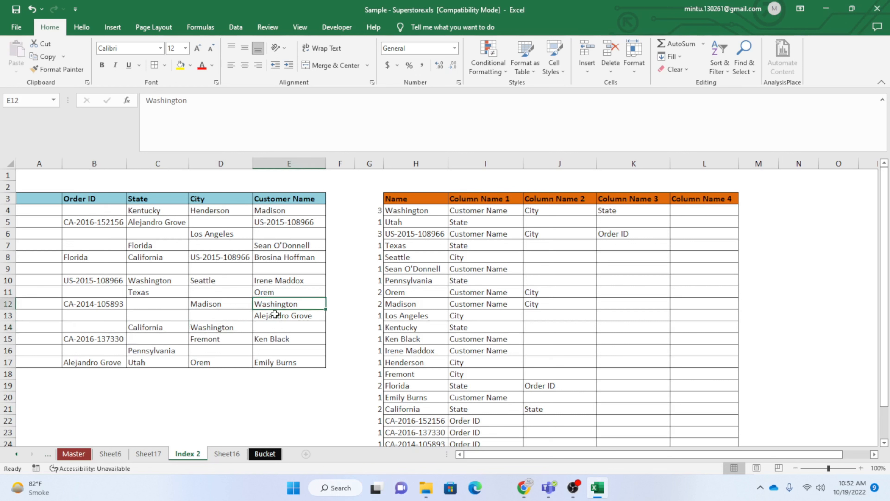
key("Delete")
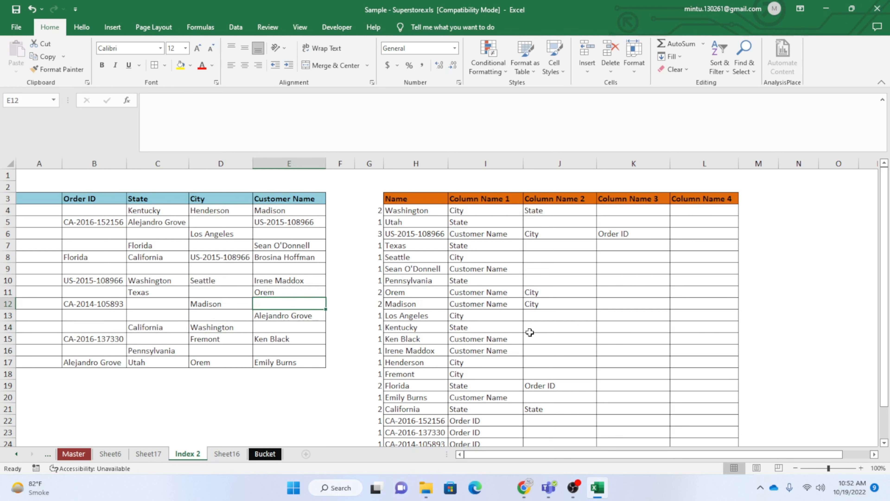
Compare the entry in H6 with its occurrences in D8, B10 and E5, and examine the State values in C10:C14
left_click(410, 234)
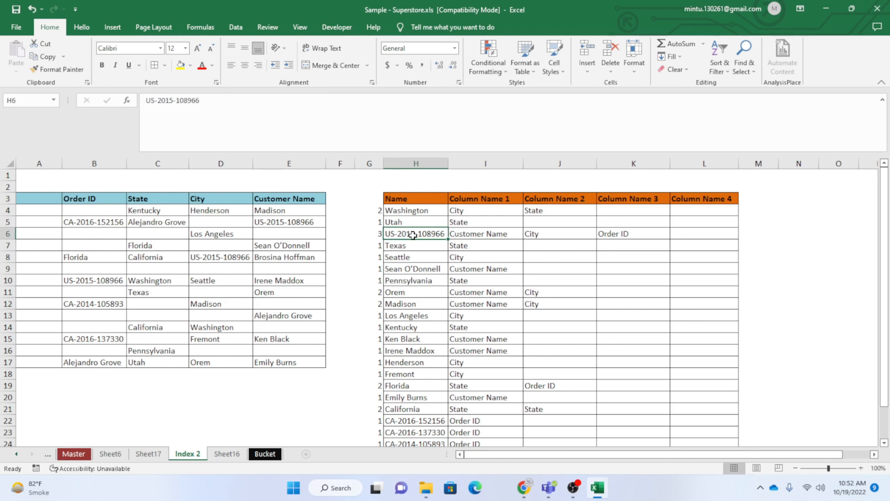
left_click(234, 259)
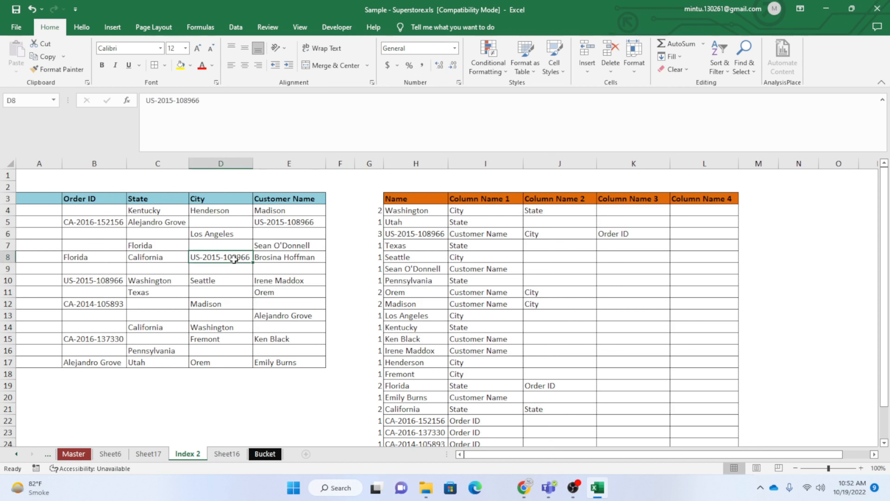
left_click(112, 281)
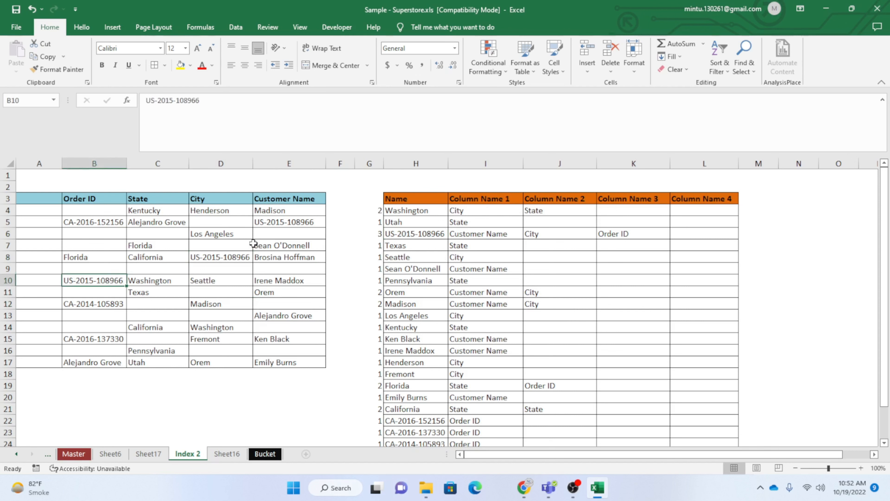
left_click(312, 224)
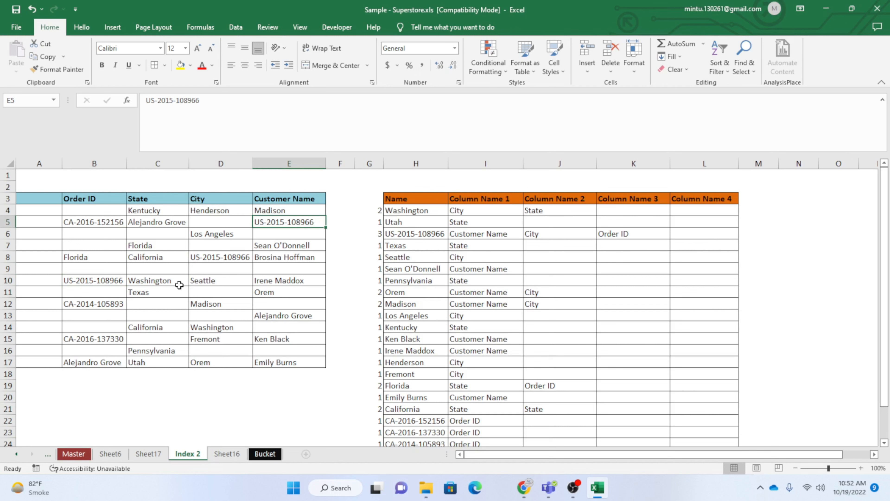
left_click_drag(158, 281, 150, 342)
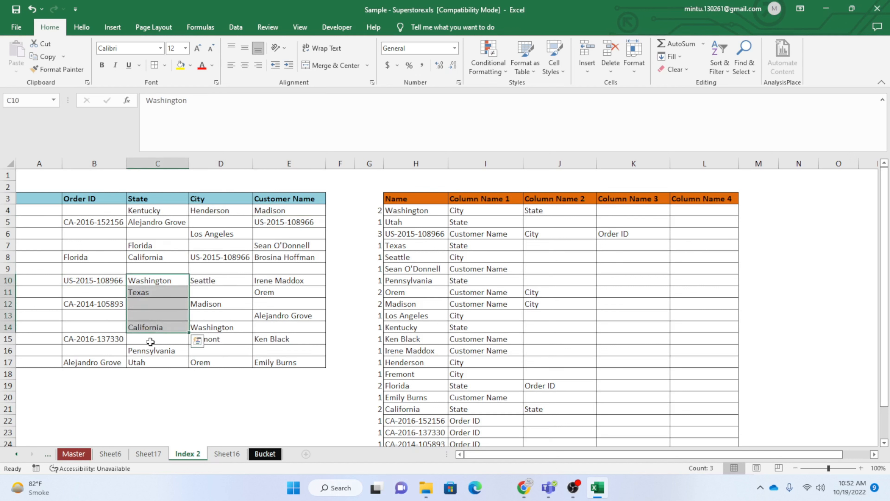
Examine the State column entries from C10 through C17, including the filled and blank cells
left_click(151, 352)
left_click(141, 277)
left_click(141, 313)
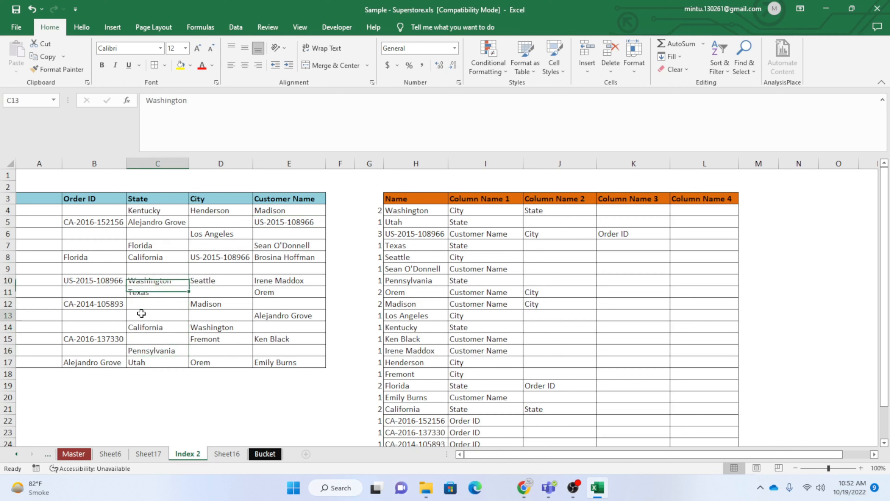
left_click(156, 362)
left_click(154, 327)
left_click(161, 304)
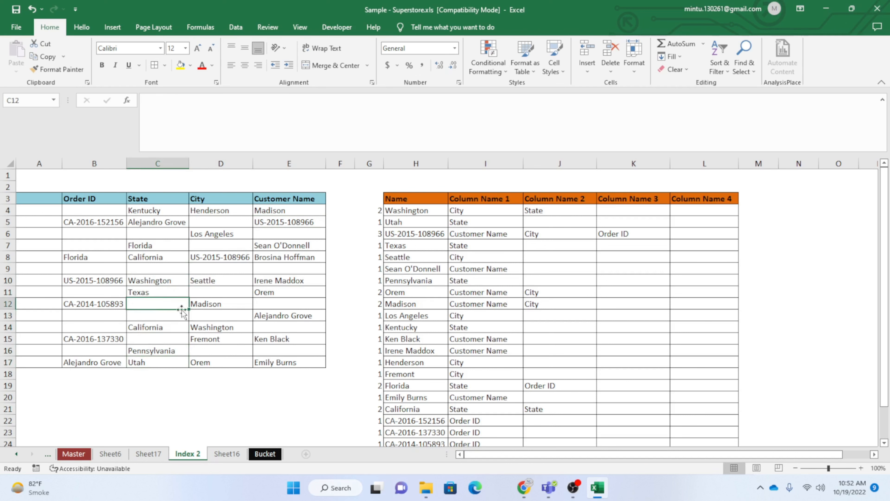
Compare the name in H26 with its occurrence under Customer Name in E13
left_click(288, 315)
scroll(538, 380, "down", 3)
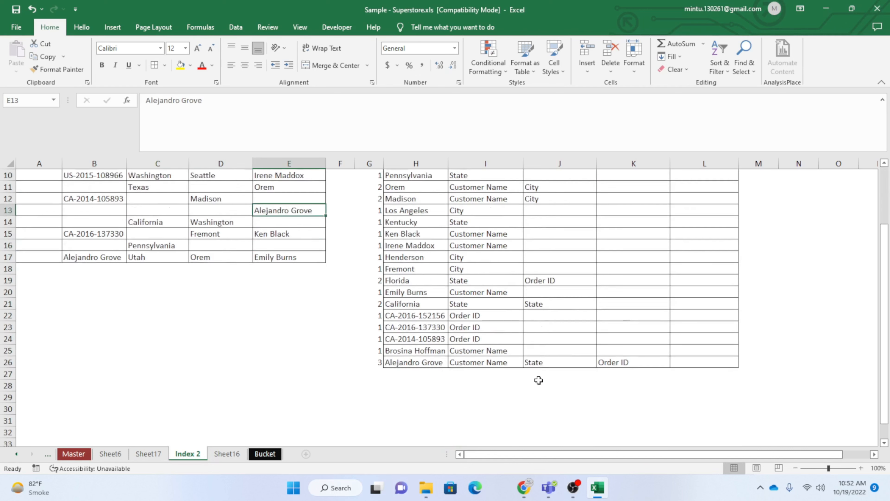
scroll(538, 380, "down", 1)
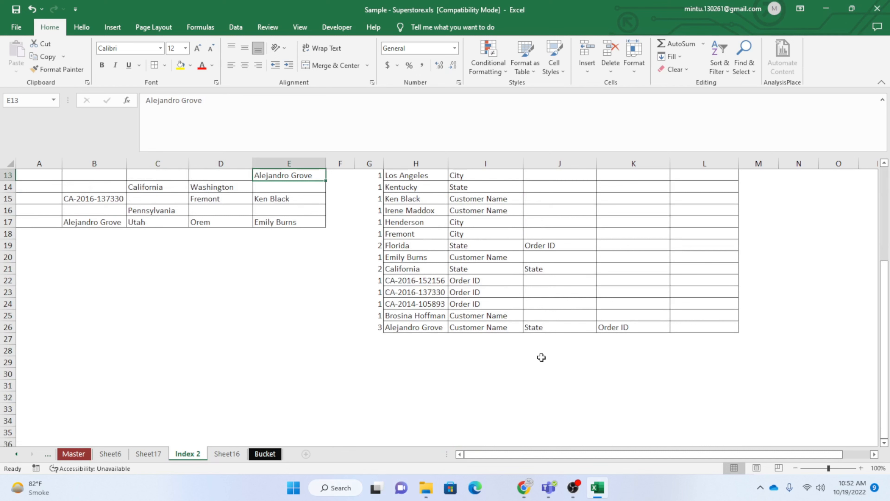
left_click(413, 331)
scroll(315, 281, "up", 1)
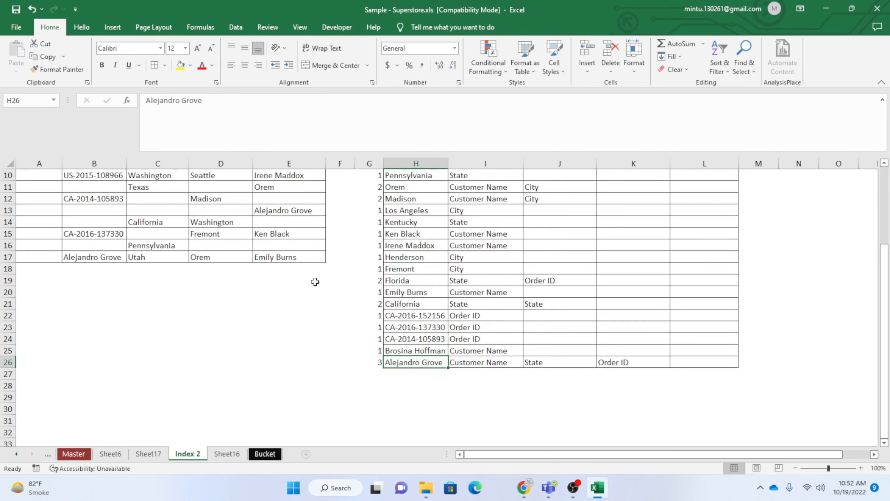
scroll(315, 282, "up", 2)
left_click(286, 282)
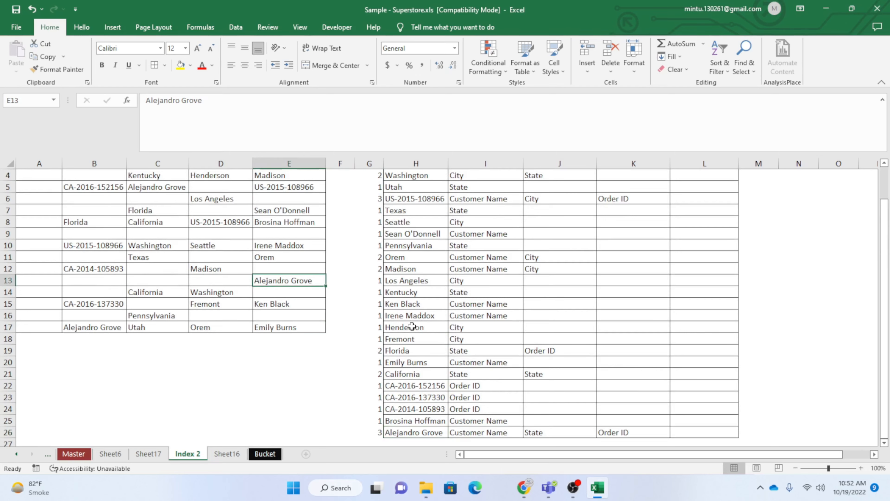
scroll(417, 326, "up", 1)
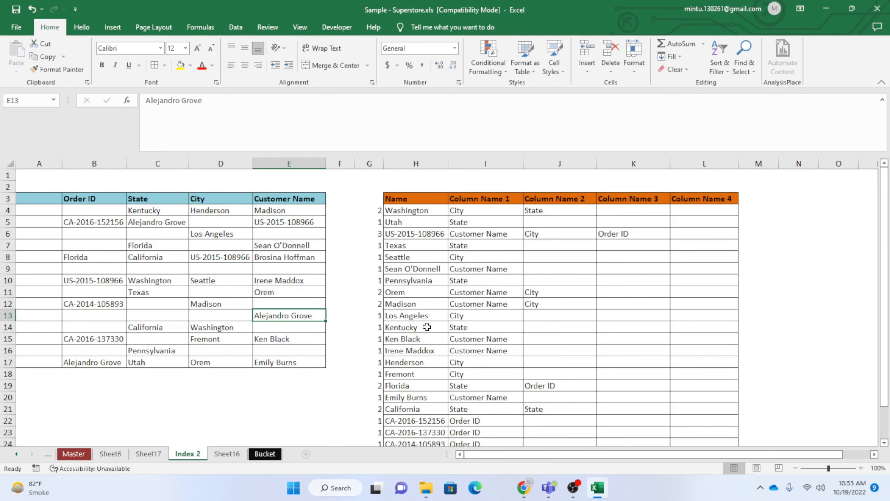
Check the headers in J26 and K26 against the name's occurrences in C5 under State and B17 under Order ID
scroll(455, 363, "down", 3)
left_click(488, 362)
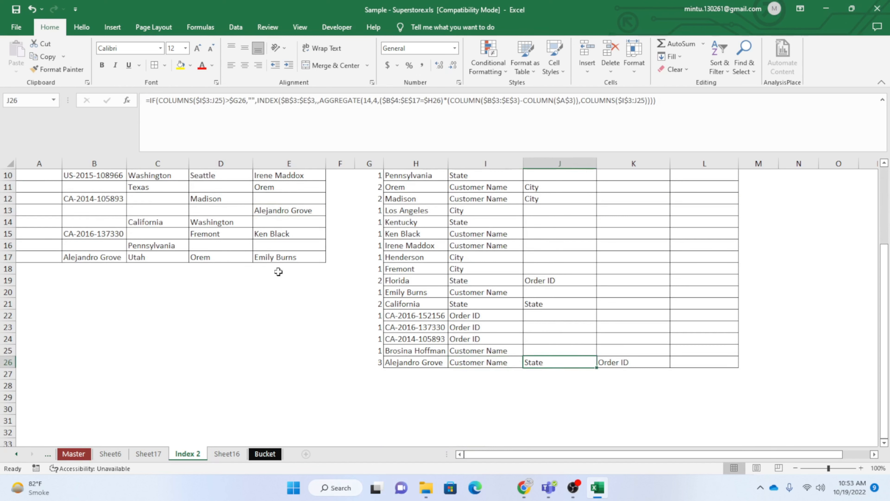
scroll(181, 253, "up", 3)
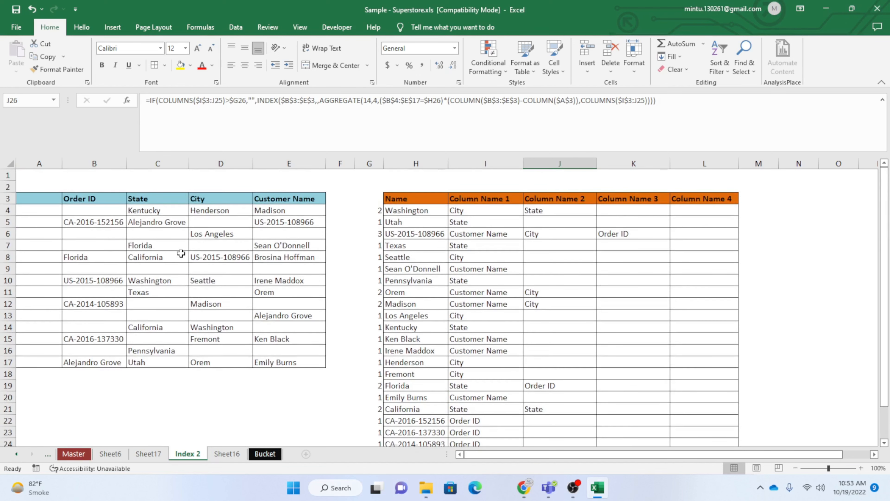
left_click(156, 226)
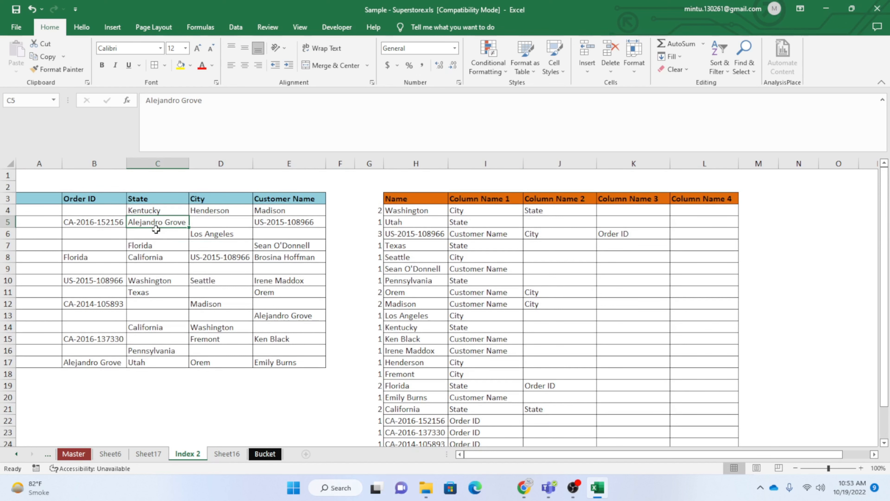
scroll(161, 245, "down", 3)
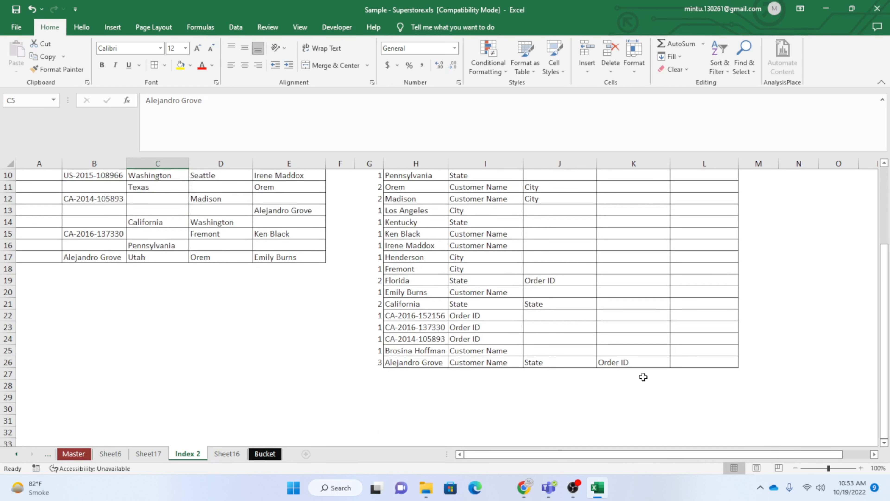
left_click(629, 365)
scroll(176, 283, "up", 3)
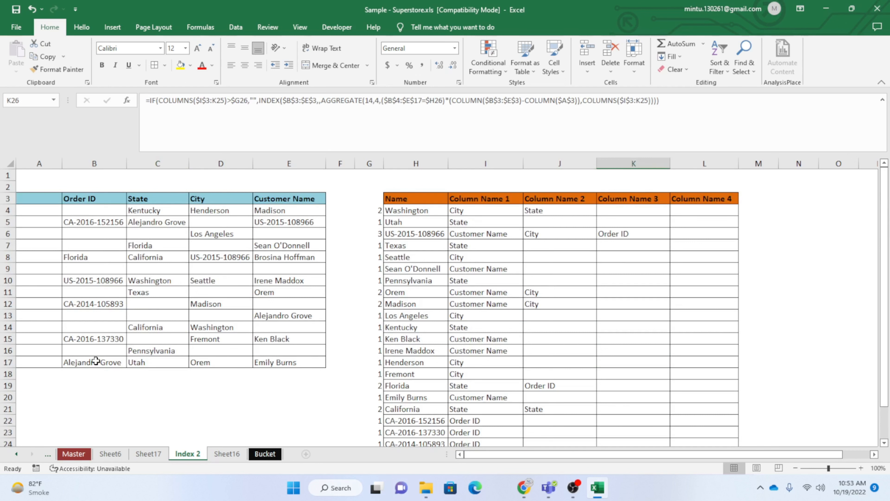
left_click(97, 360)
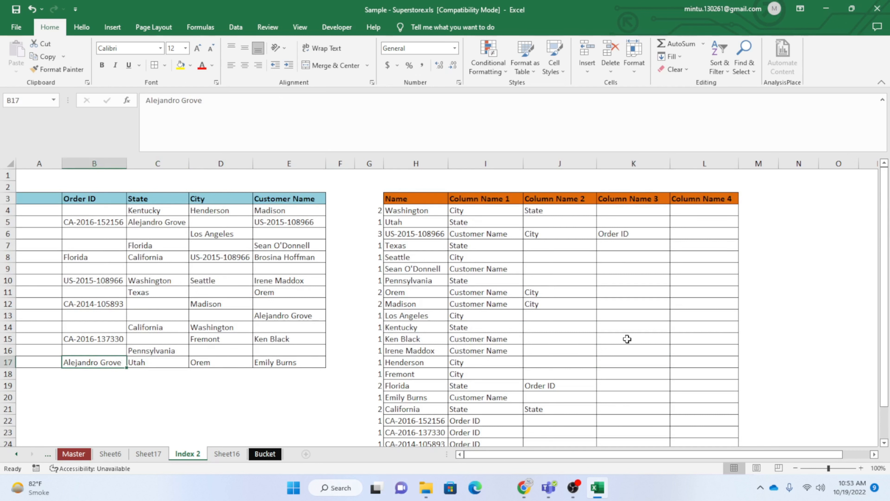
Evaluate COLUMNS($I$3:K10), the k argument of AGGREGATE in K11's formula, and restore the original expression
left_click(609, 295)
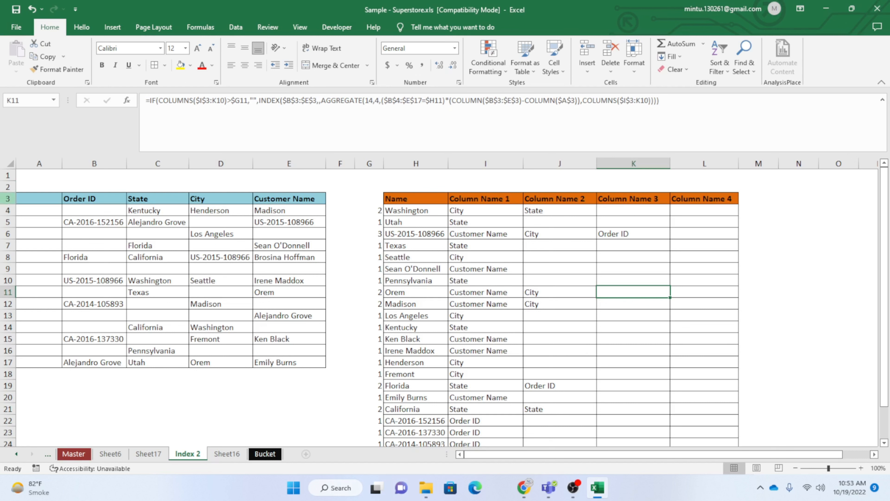
left_click(674, 99)
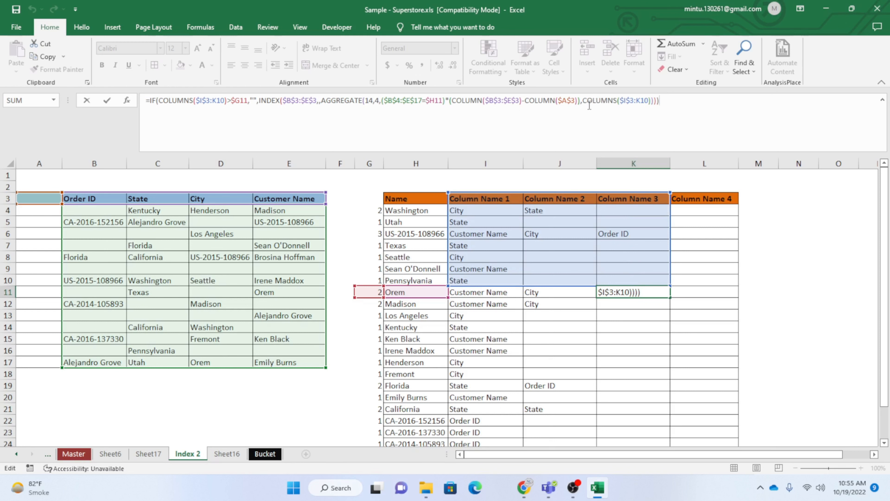
left_click_drag(582, 101, 651, 101)
key("ctrl+c")
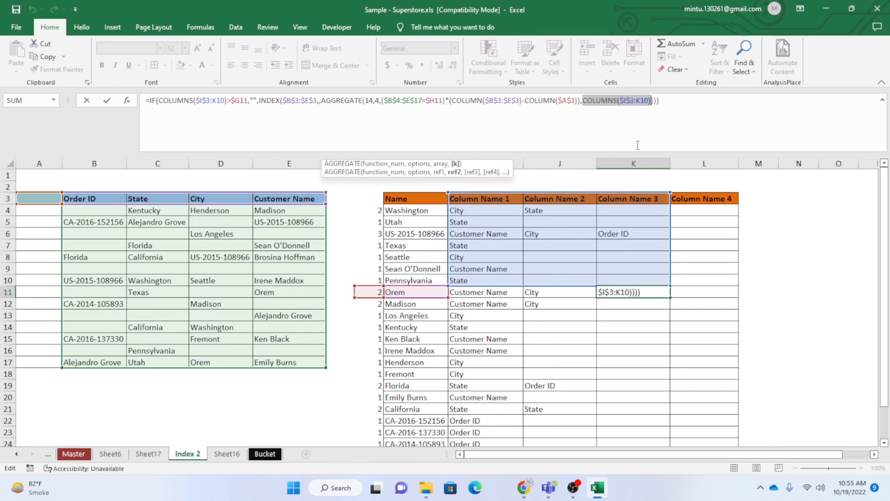
type("3")
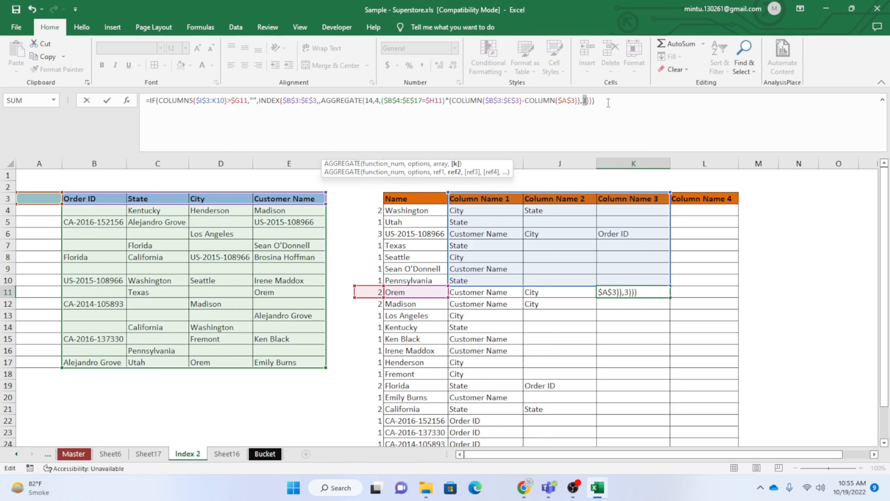
key("ctrl+v")
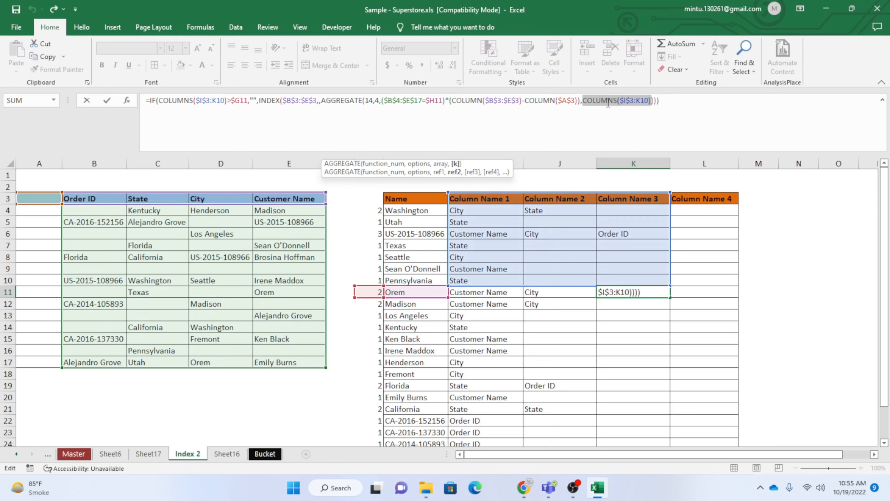
Replace COLUMNS($I$3:K10) in K11's IF test with its evaluated value 3, commit it, and review the formulas in K11 and K14
left_click(676, 102)
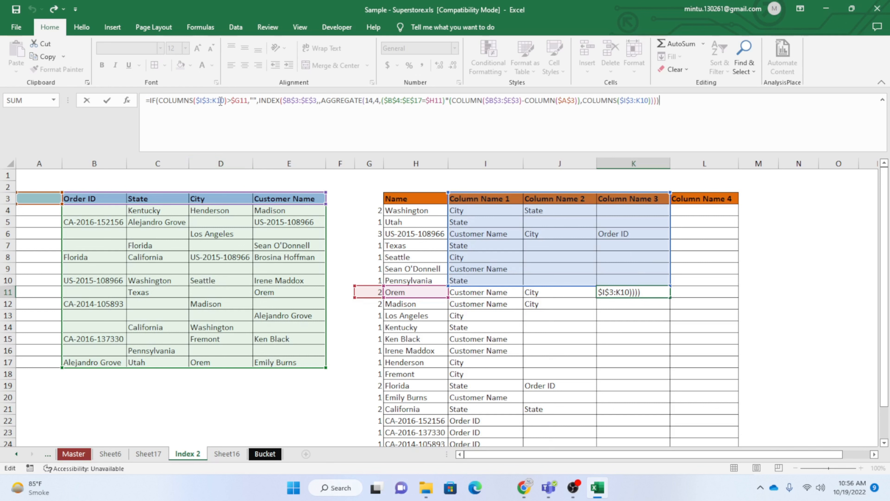
left_click_drag(226, 101, 161, 101)
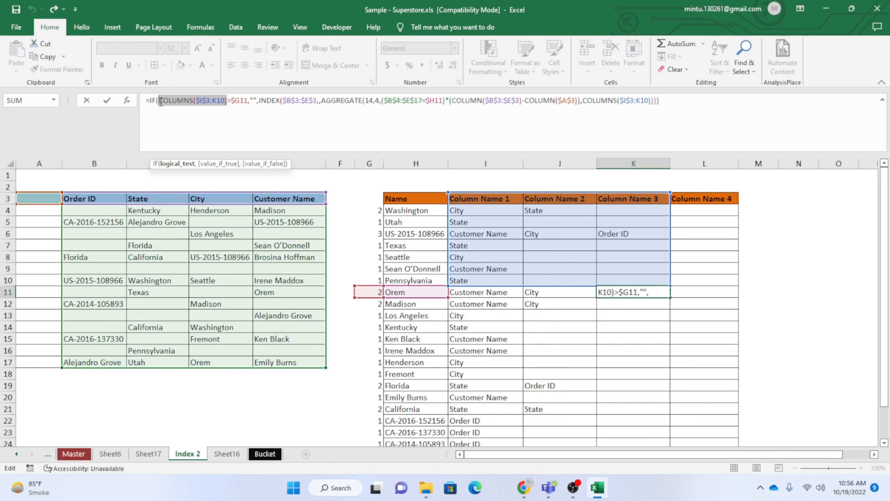
key("F9")
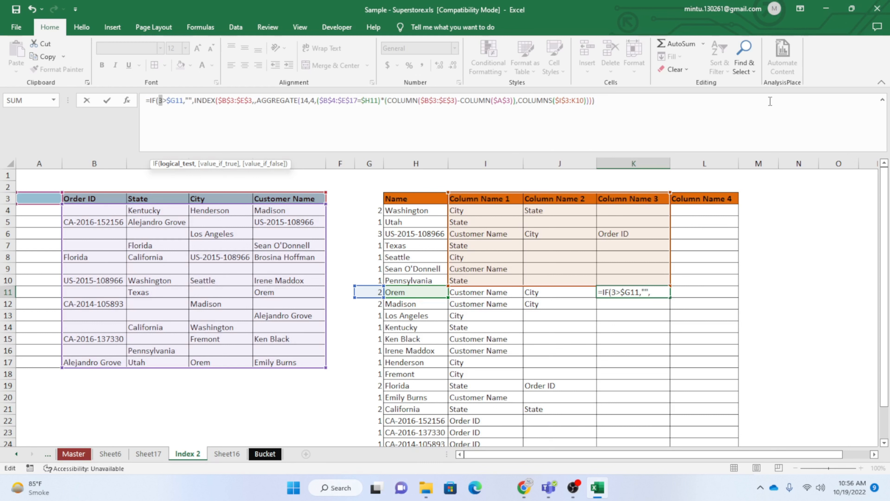
key("Return")
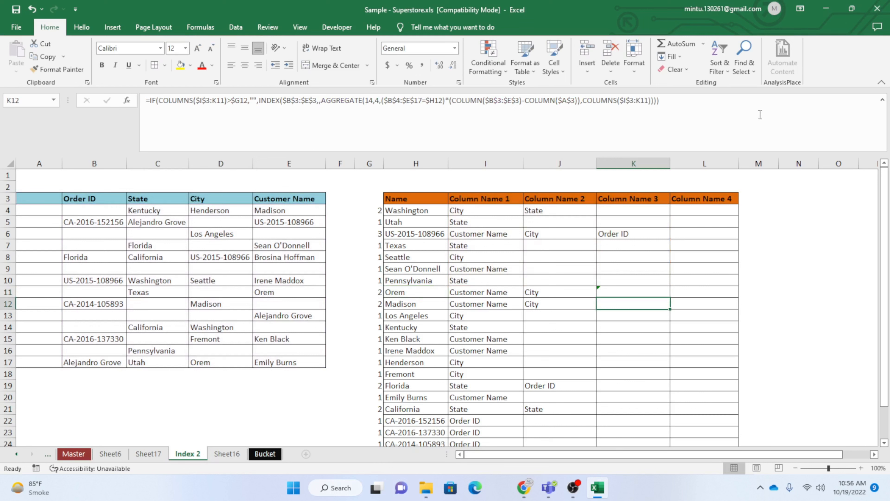
left_click(632, 295)
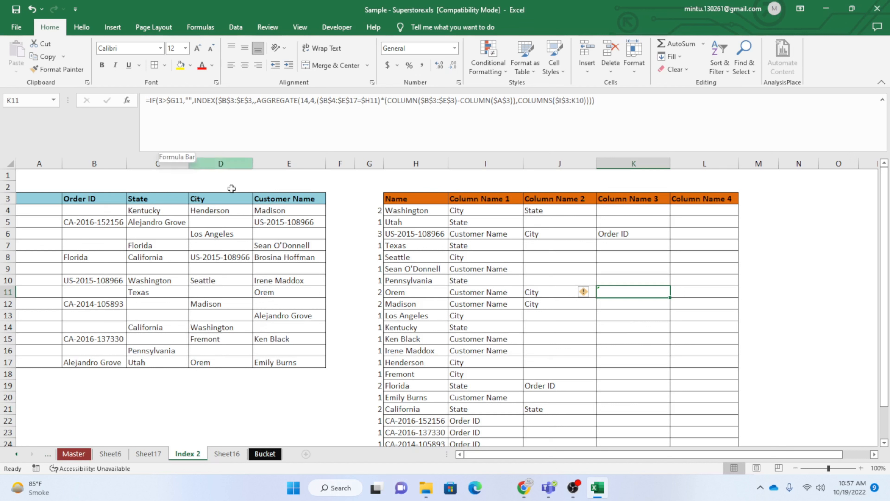
left_click(632, 327)
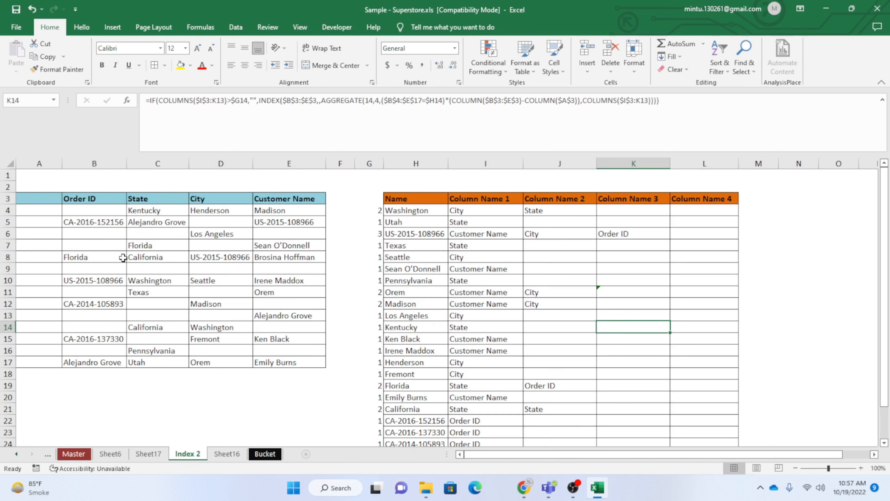